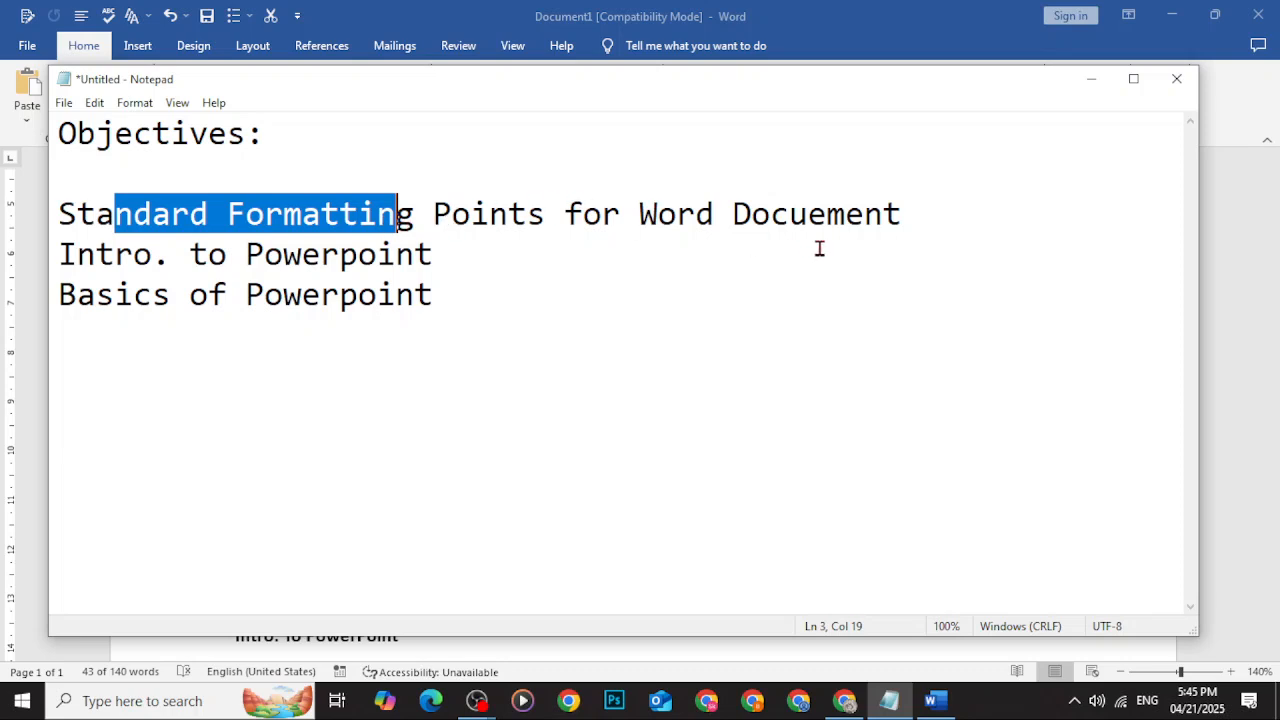
Review the PowerPoint objectives in the Notepad list, from the introduction to the basics
{"action": "left_click_drag", "start_coordinate": [96, 254], "coordinate": [362, 257]}
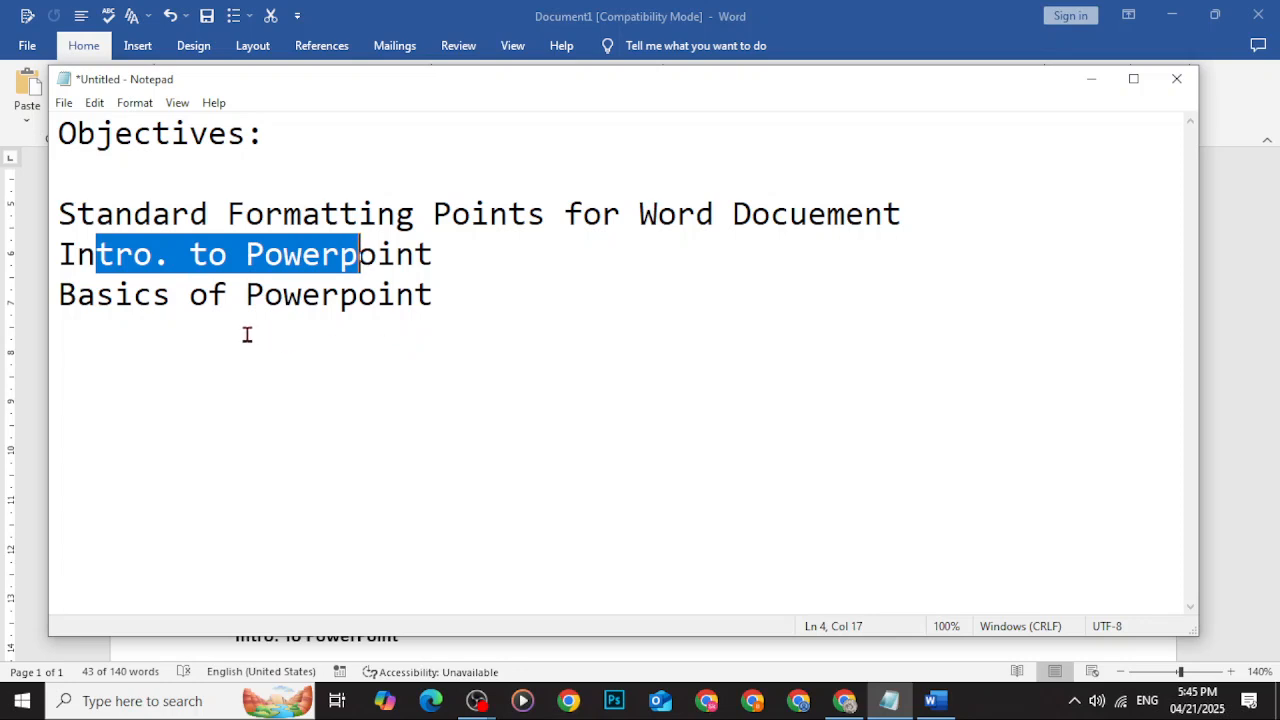
{"action": "left_click_drag", "start_coordinate": [58, 296], "coordinate": [455, 301]}
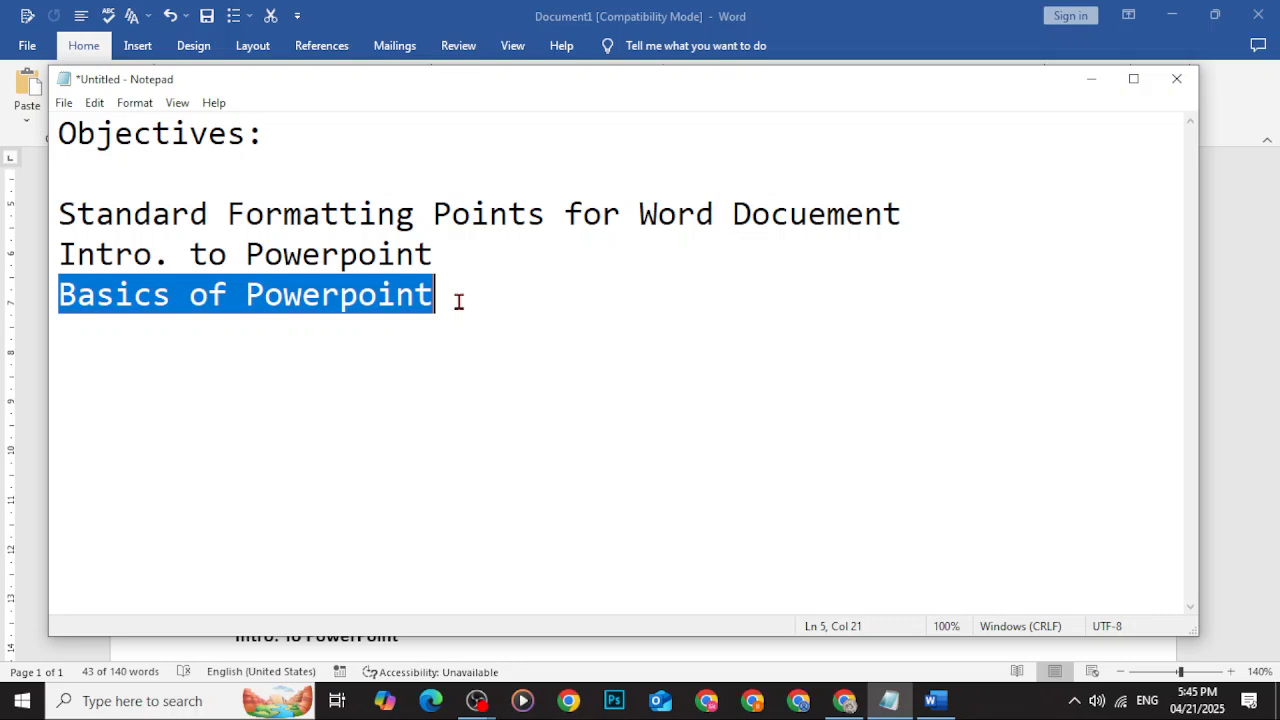
{"action": "left_click", "coordinate": [580, 345]}
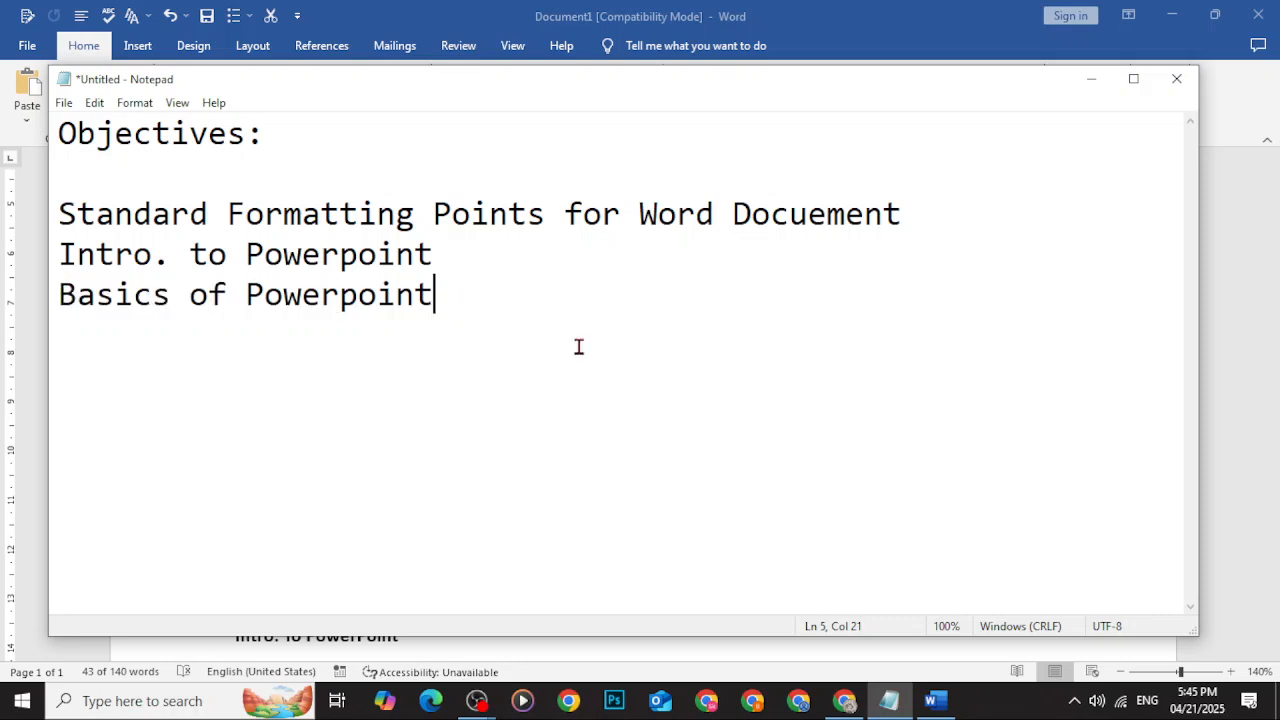
Minimize the Notepad objectives, cancel launching a second OBS instance, and return to the formatting points in the Word document
{"action": "left_click", "coordinate": [1091, 78]}
{"action": "left_click", "coordinate": [990, 459]}
{"action": "scroll", "coordinate": [800, 430], "scroll_direction": "up", "scroll_amount": 1}
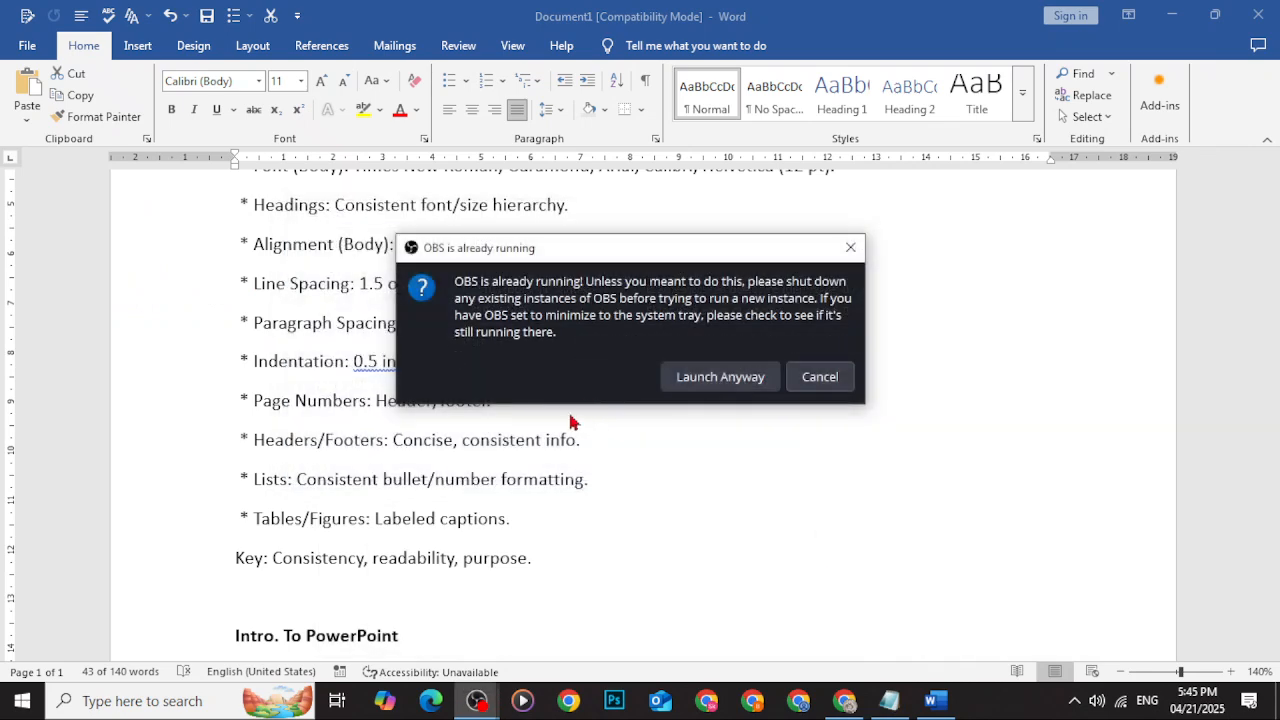
{"action": "left_click", "coordinate": [815, 378]}
{"action": "scroll", "coordinate": [671, 480], "scroll_direction": "up", "scroll_amount": 3}
{"action": "scroll", "coordinate": [590, 486], "scroll_direction": "down", "scroll_amount": 2}
{"action": "scroll", "coordinate": [590, 486], "scroll_direction": "down", "scroll_amount": 1}
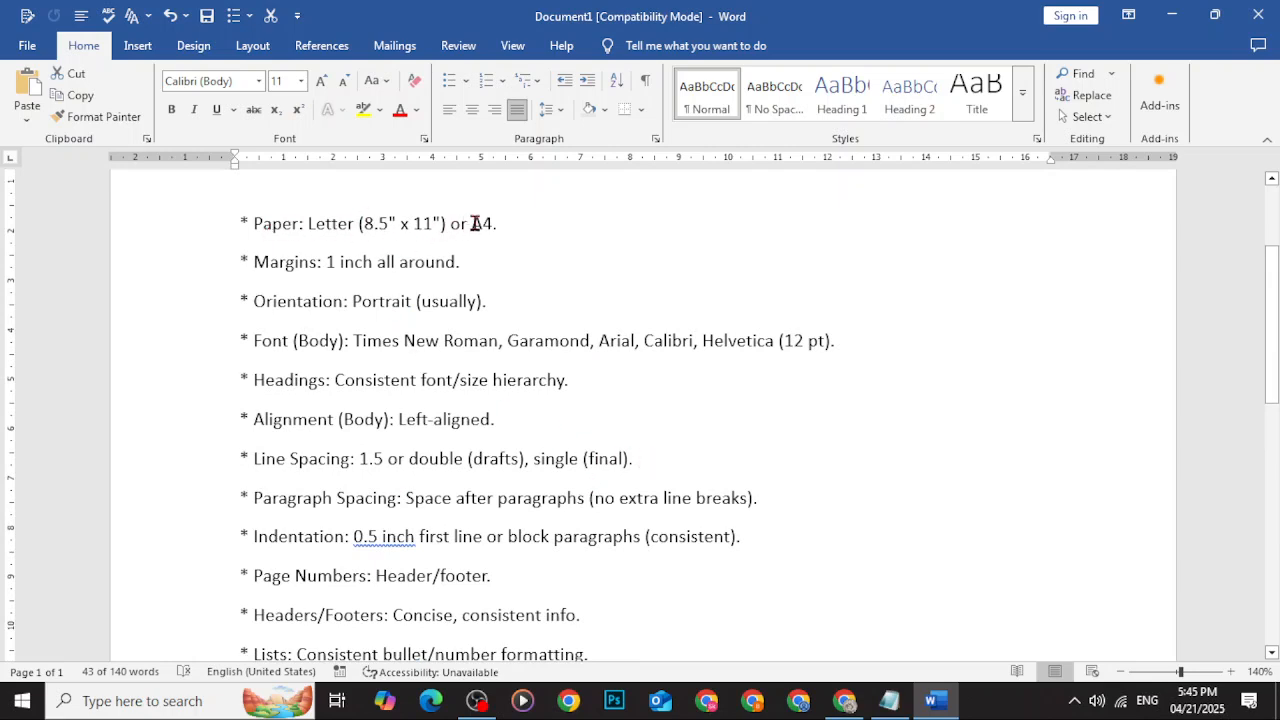
Examine the paper size, margins, orientation and body font guidelines in the list of formatting points
{"action": "left_click_drag", "start_coordinate": [475, 223], "coordinate": [522, 227]}
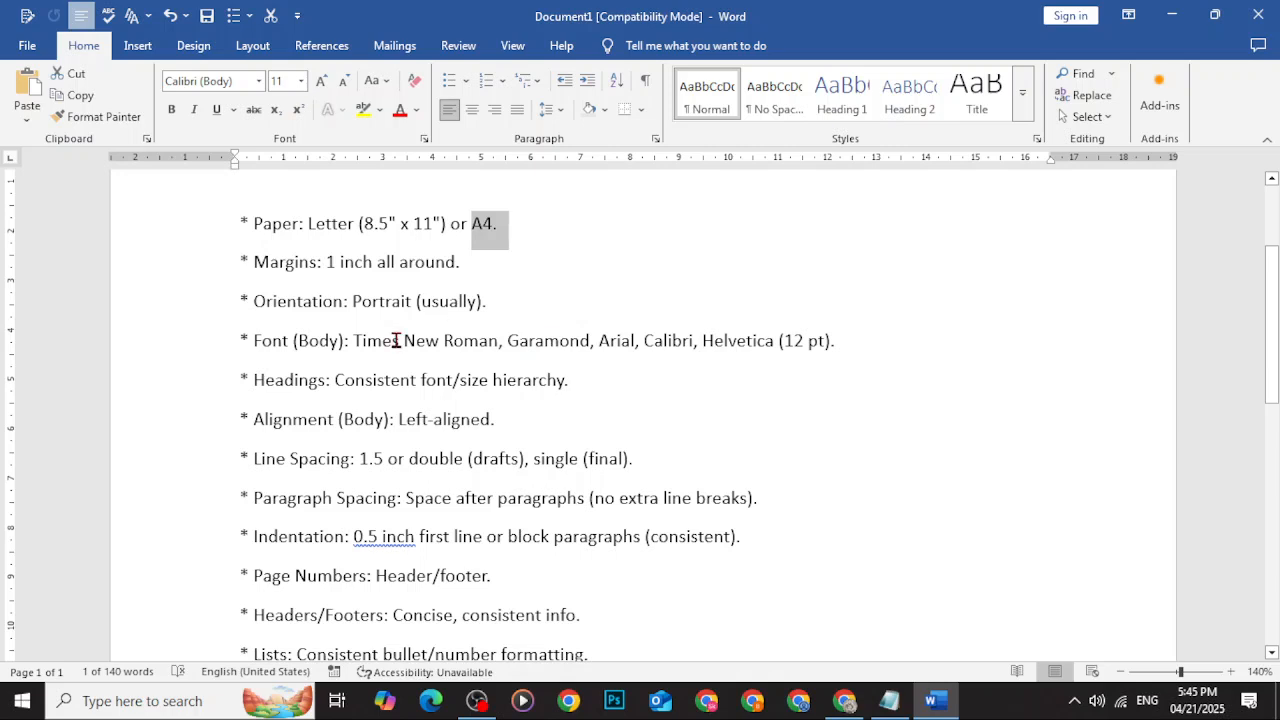
{"action": "left_click_drag", "start_coordinate": [364, 223], "coordinate": [389, 224]}
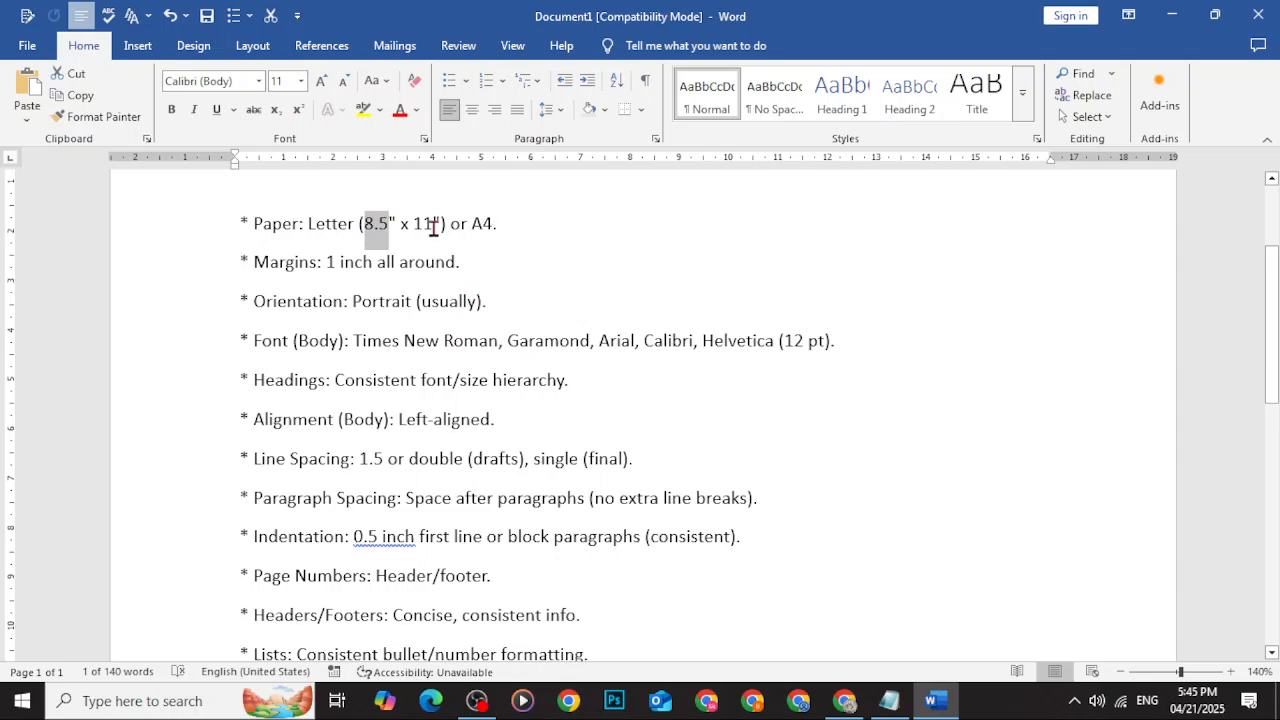
{"action": "left_click_drag", "start_coordinate": [434, 224], "coordinate": [413, 224]}
{"action": "left_click_drag", "start_coordinate": [394, 232], "coordinate": [448, 230]}
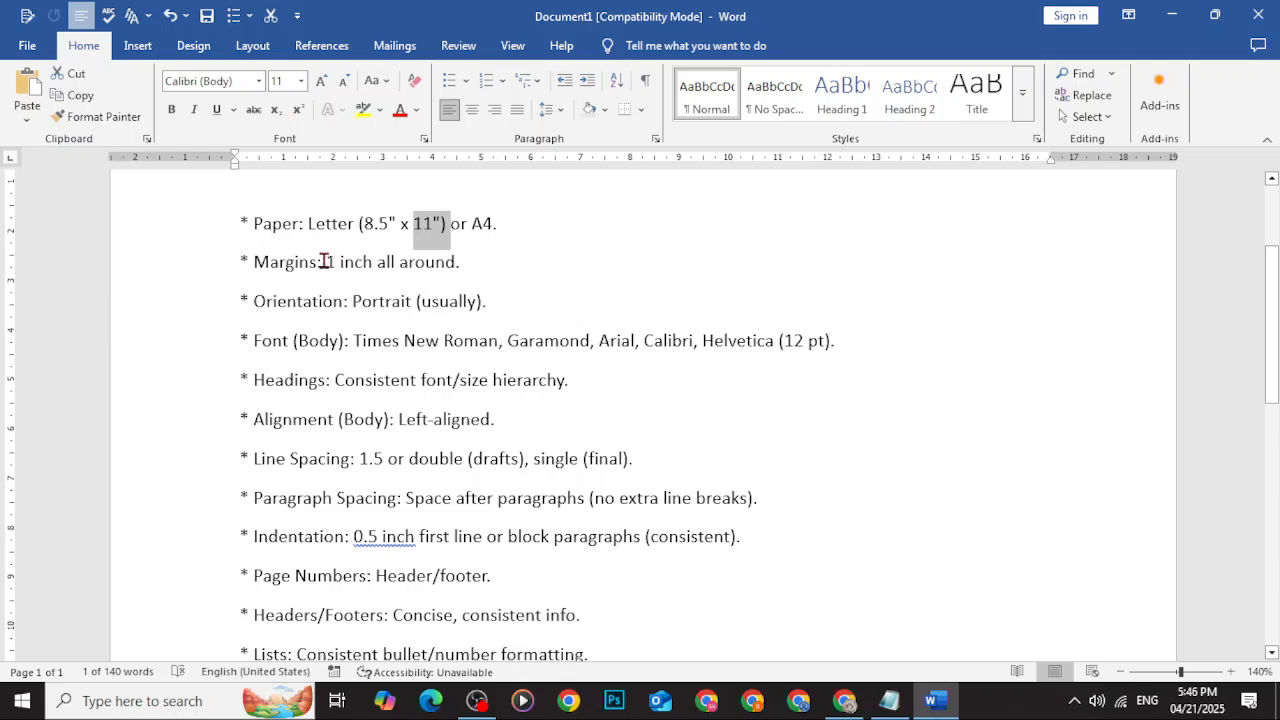
{"action": "left_click_drag", "start_coordinate": [324, 262], "coordinate": [481, 265]}
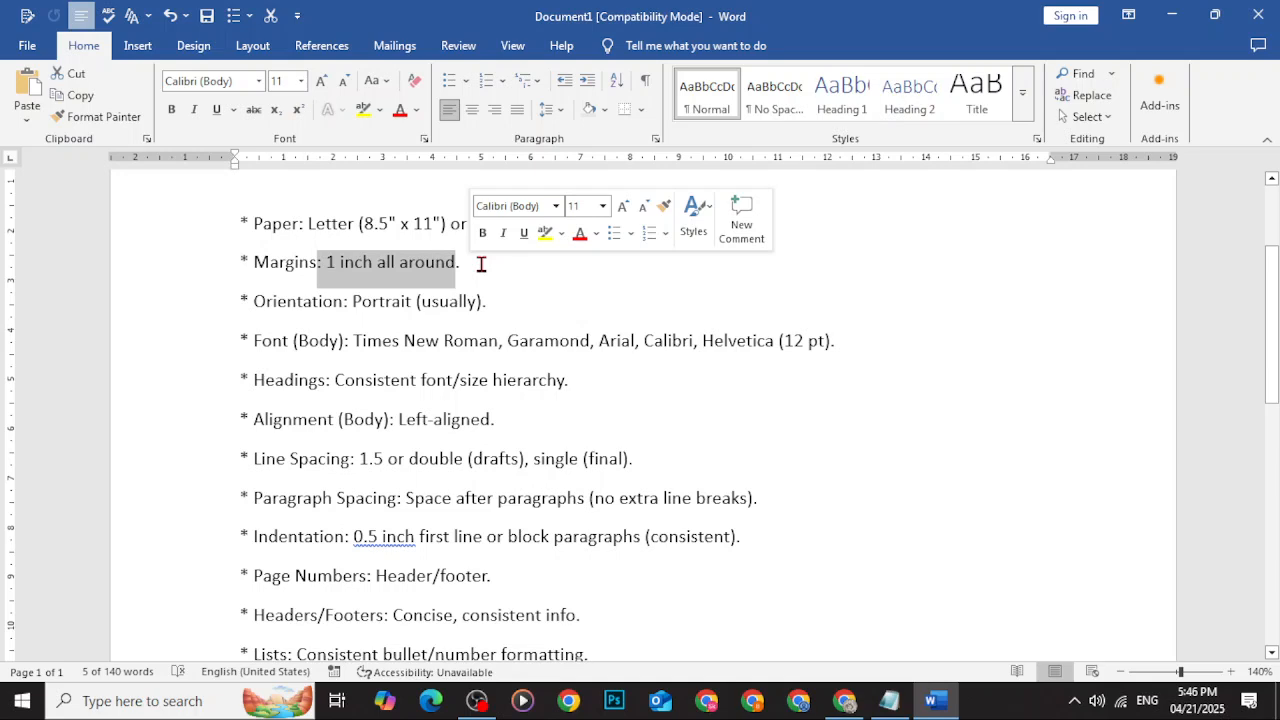
{"action": "left_click", "coordinate": [287, 303]}
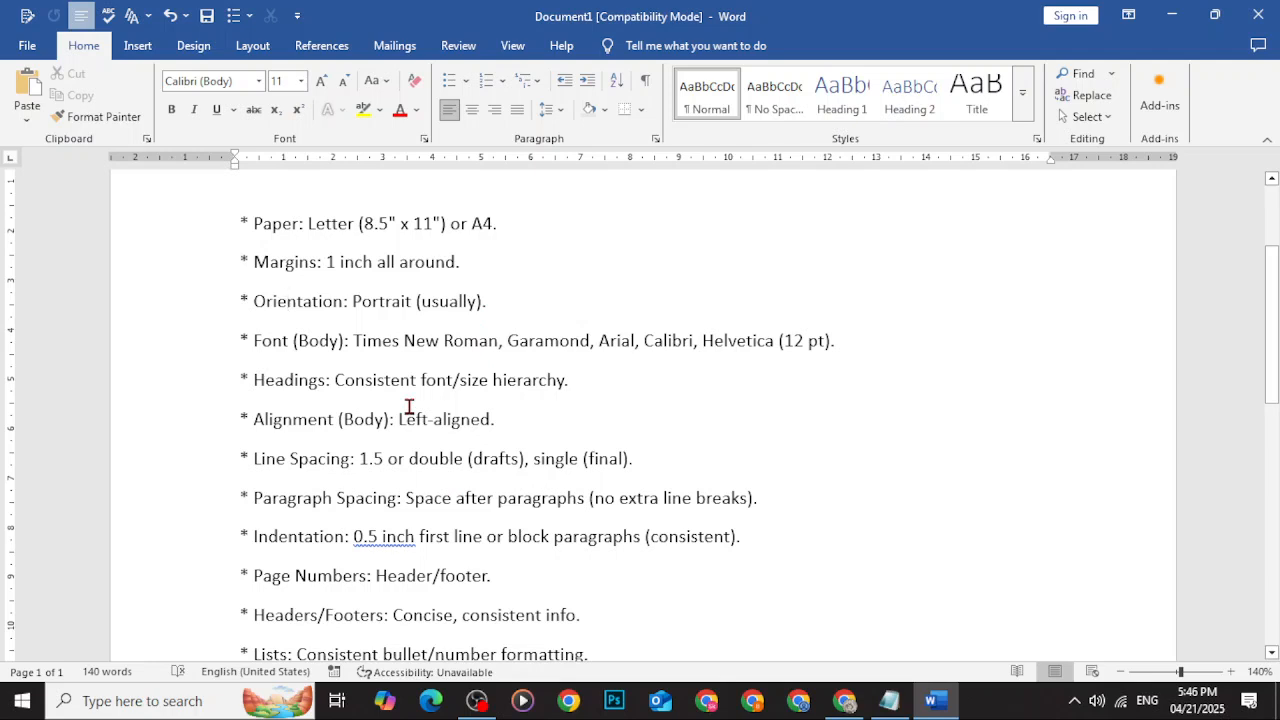
{"action": "double_click", "coordinate": [263, 341]}
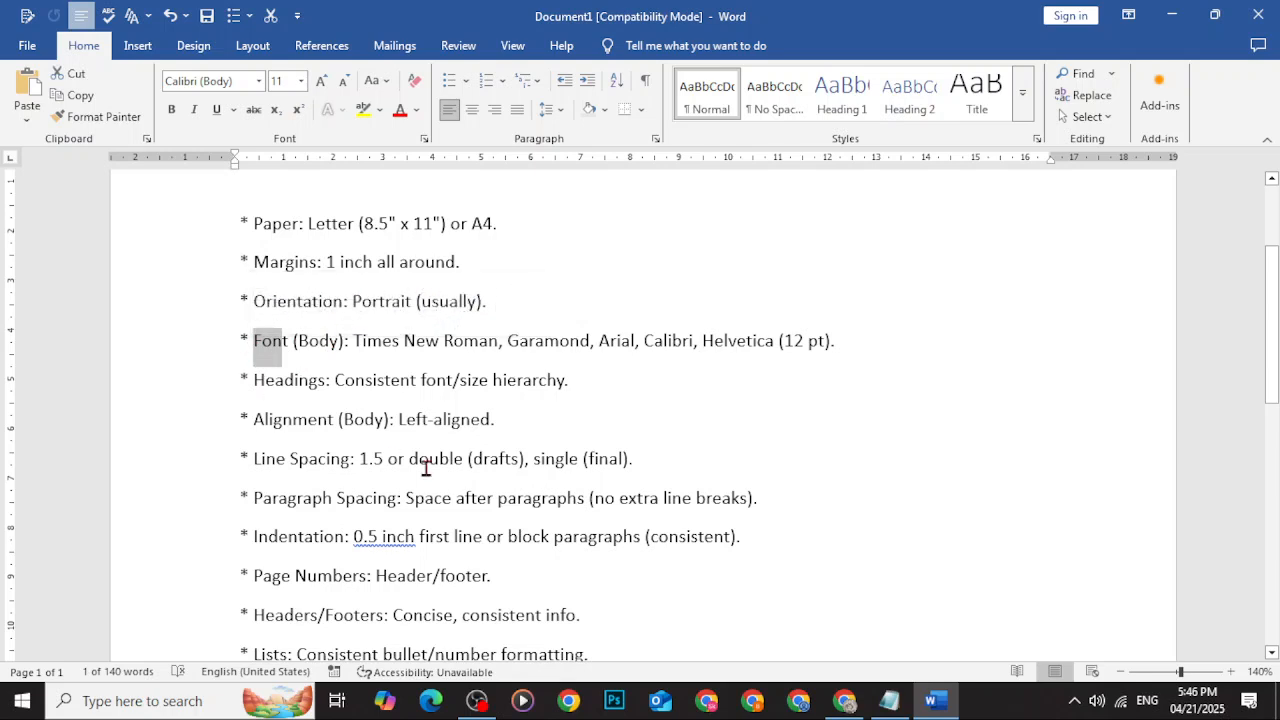
{"action": "scroll", "coordinate": [417, 480], "scroll_direction": "up", "scroll_amount": 3}
{"action": "left_click", "coordinate": [284, 330]}
{"action": "scroll", "coordinate": [363, 414], "scroll_direction": "down", "scroll_amount": 3}
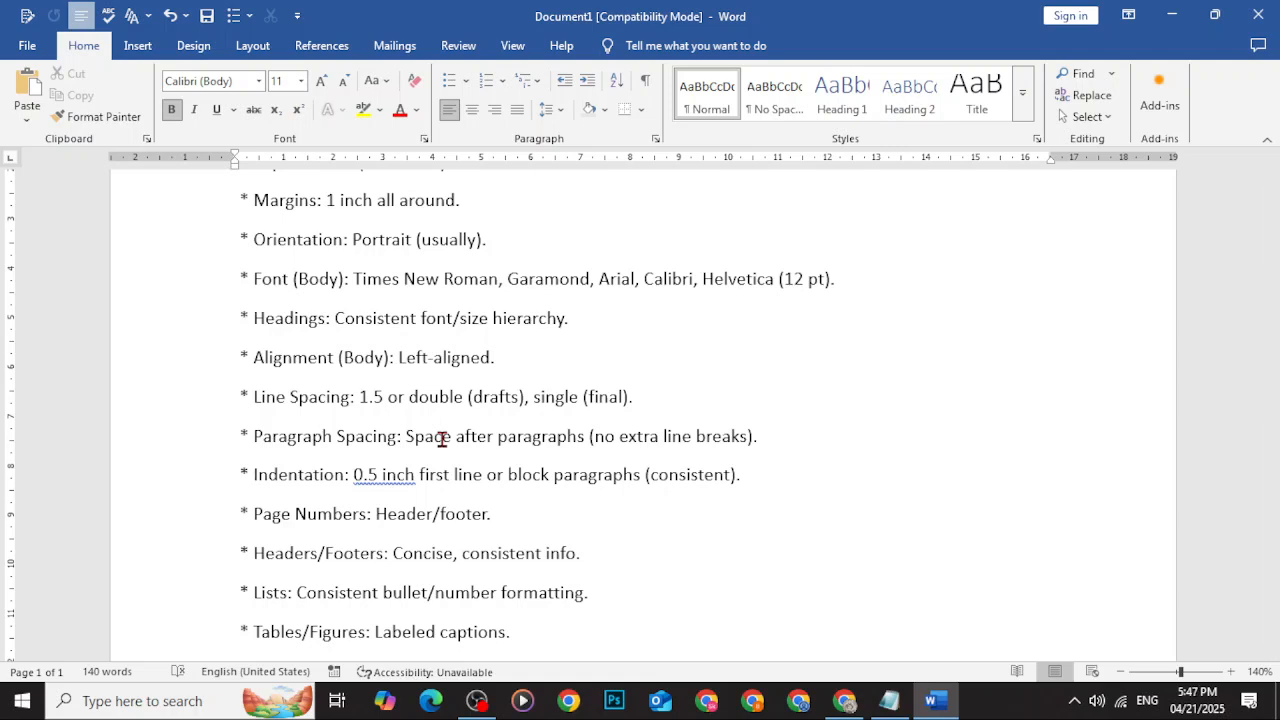
{"action": "scroll", "coordinate": [441, 438], "scroll_direction": "up", "scroll_amount": 2}
{"action": "scroll", "coordinate": [420, 520], "scroll_direction": "down", "scroll_amount": 2}
{"action": "scroll", "coordinate": [383, 520], "scroll_direction": "down", "scroll_amount": 1}
Add "14-16+B" at the end of the Headings guideline
{"action": "left_click_drag", "start_coordinate": [263, 320], "coordinate": [338, 320]}
{"action": "left_click", "coordinate": [402, 321]}
{"action": "left_click", "coordinate": [572, 320]}
{"action": "type", "text": "14-16"}
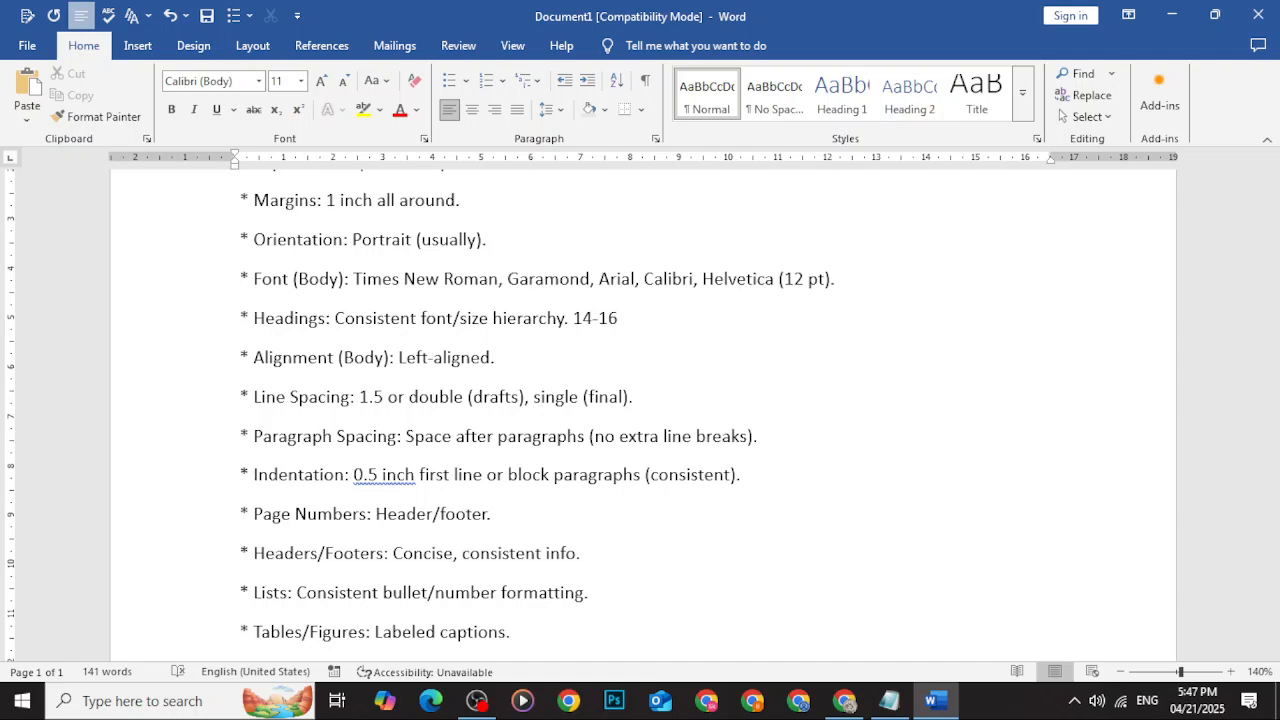
{"action": "type", "text": "+B"}
Examine the paragraph spacing guideline and the rest of the document down to the PowerPoint introduction
{"action": "scroll", "coordinate": [325, 413], "scroll_direction": "down", "scroll_amount": 1}
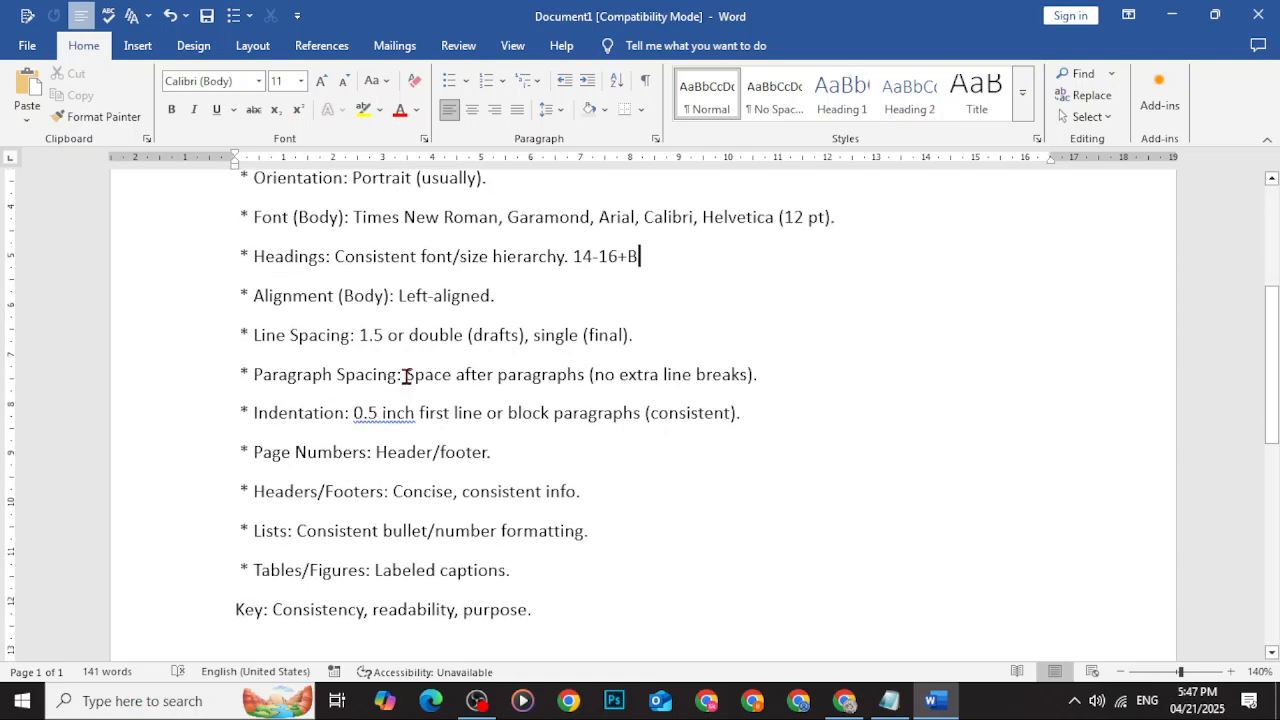
{"action": "left_click_drag", "start_coordinate": [408, 376], "coordinate": [522, 390]}
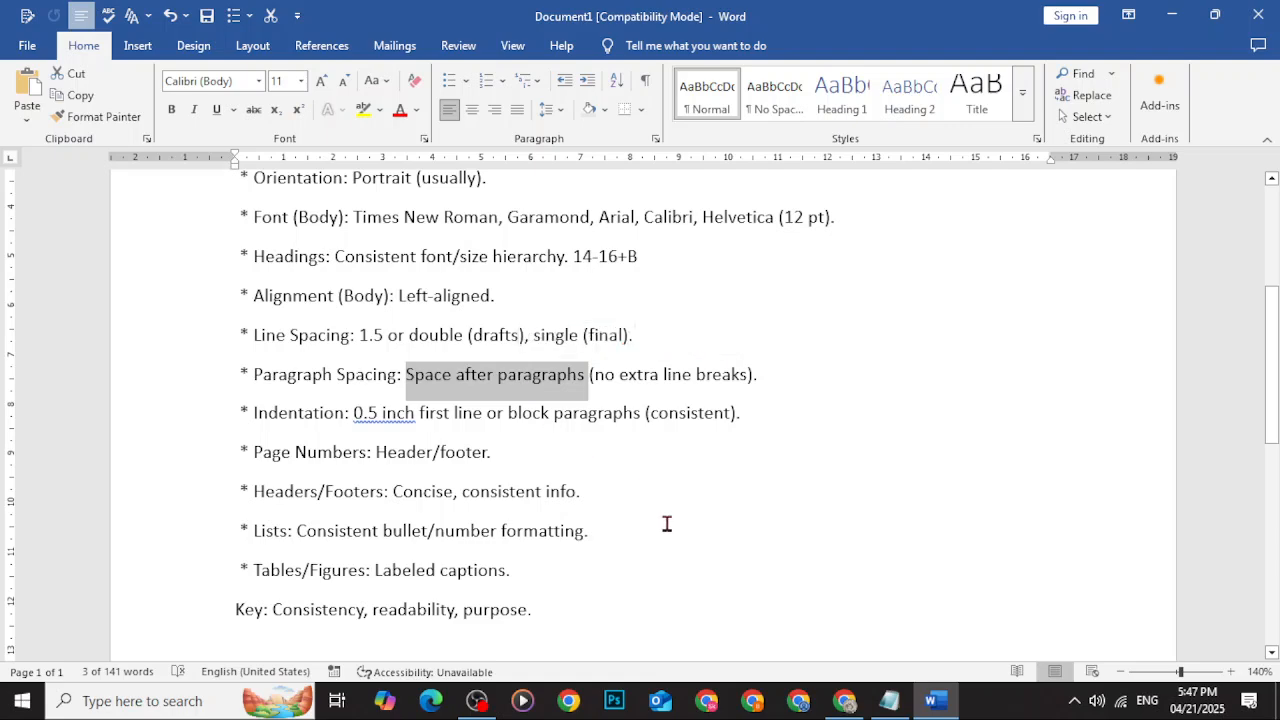
{"action": "scroll", "coordinate": [651, 497], "scroll_direction": "down", "scroll_amount": 10}
{"action": "scroll", "coordinate": [671, 531], "scroll_direction": "up", "scroll_amount": 4}
{"action": "scroll", "coordinate": [634, 514], "scroll_direction": "down", "scroll_amount": 2}
{"action": "scroll", "coordinate": [505, 544], "scroll_direction": "down", "scroll_amount": 1}
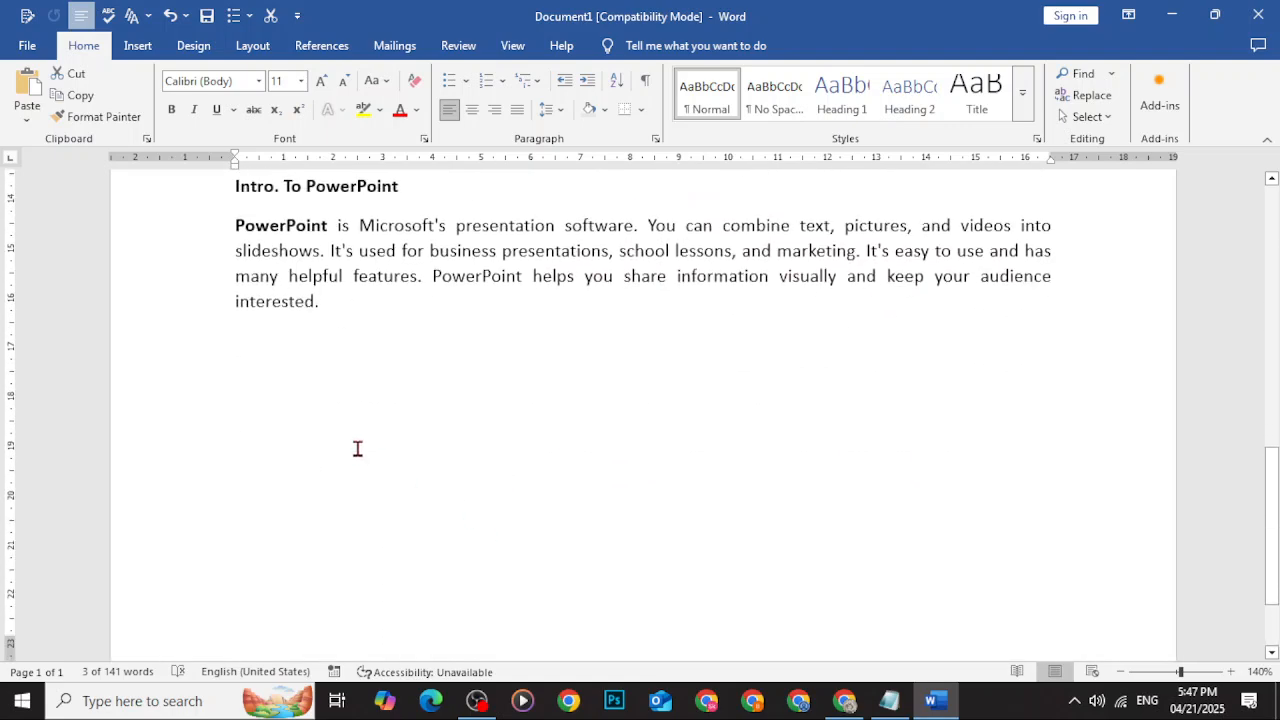
Generate sample text with =rand(10,10) a few lines below the PowerPoint introduction
{"action": "left_click", "coordinate": [357, 449]}
{"action": "key", "text": "Return"}
{"action": "key", "text": "Return"}
{"action": "key", "text": "Return"}
{"action": "key", "text": "Return"}
{"action": "type", "text": "=ramd"}
{"action": "key", "text": "BackSpace"}
{"action": "key", "text": "BackSpace"}
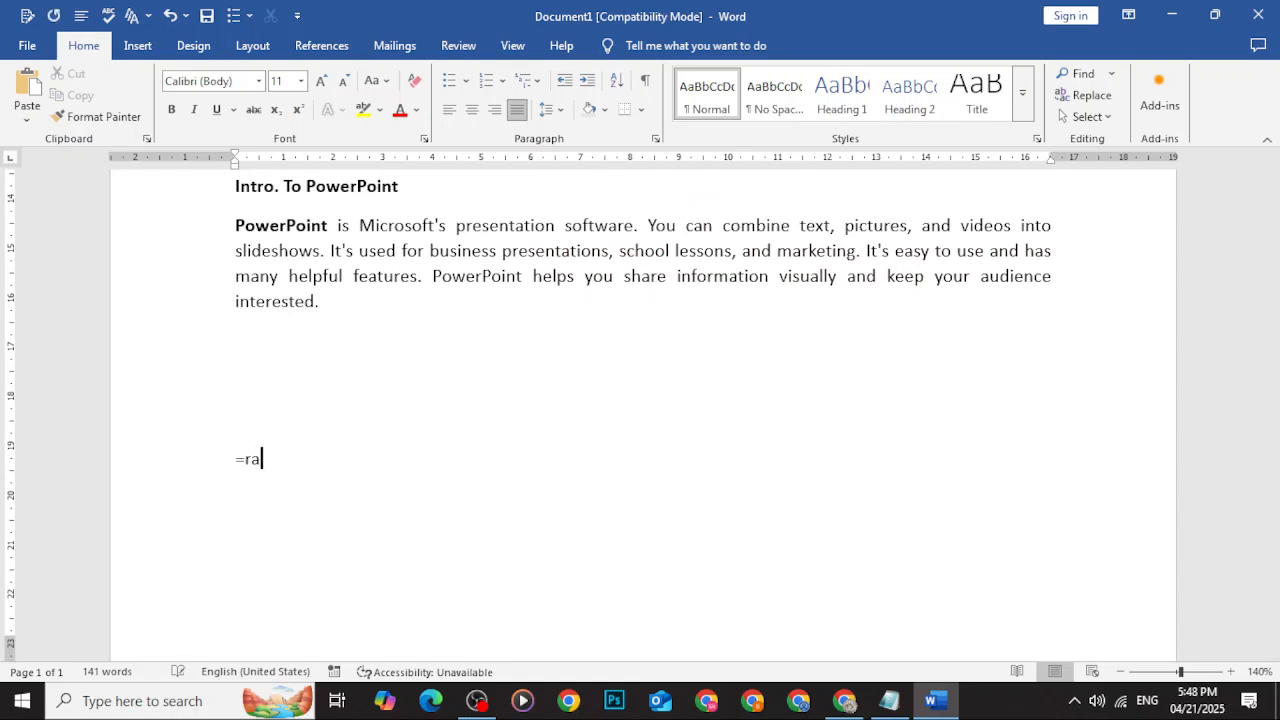
{"action": "type", "text": "and"}
{"action": "key", "text": "BackSpace"}
{"action": "key", "text": "BackSpace"}
{"action": "key", "text": "BackSpace"}
{"action": "type", "text": "nd(10,10"}
{"action": "key", "text": "Return"}
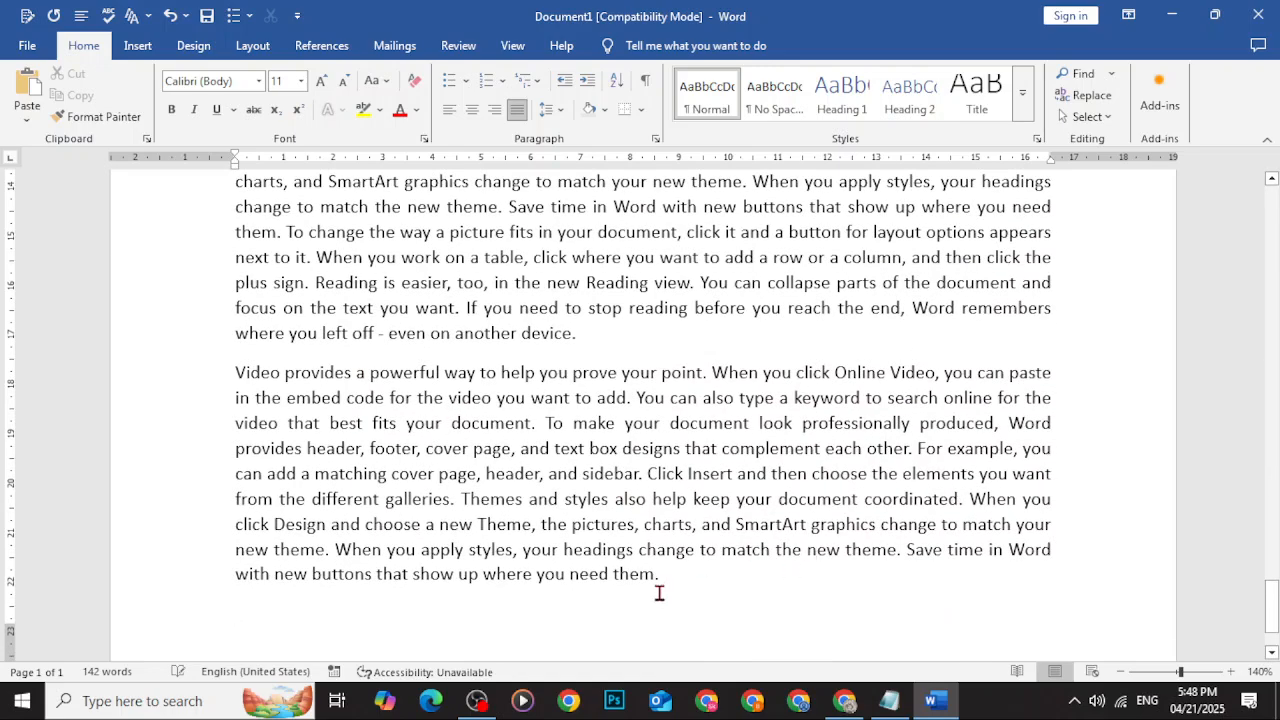
Try left, centered, right and justified alignment on the last sample paragraph, ending with justified
{"action": "left_click_drag", "start_coordinate": [677, 574], "coordinate": [250, 372]}
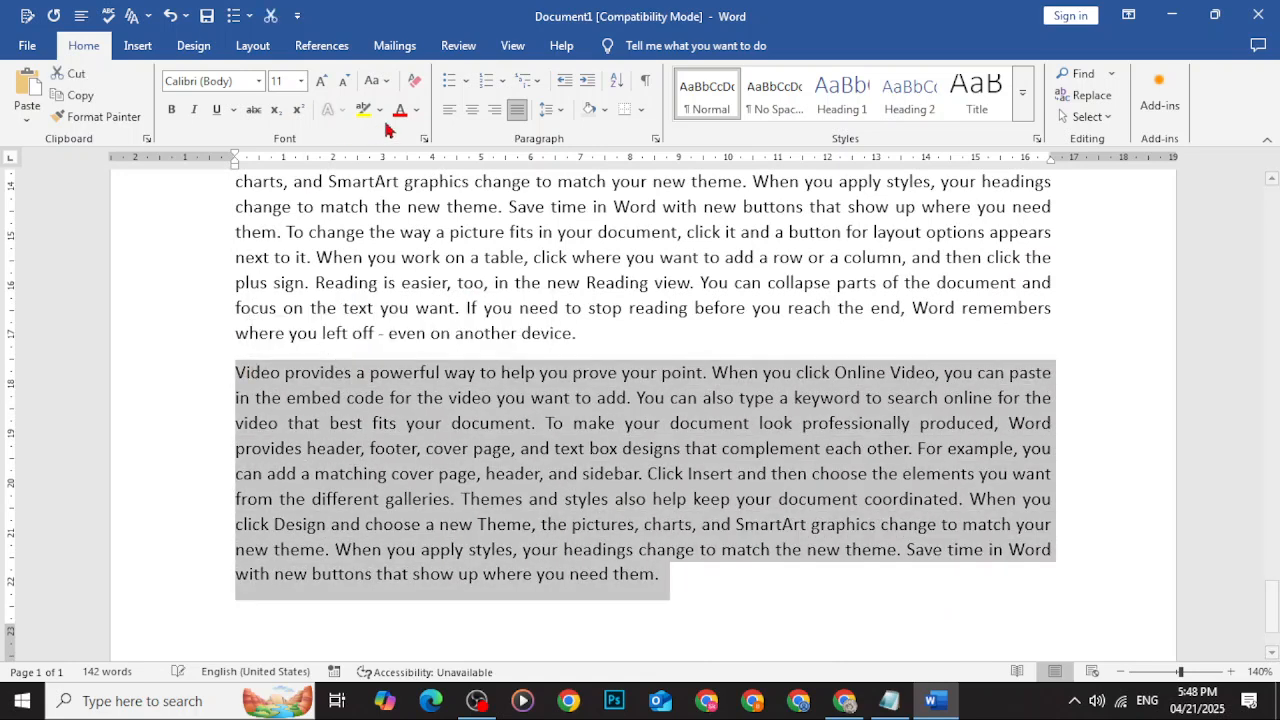
{"action": "left_click", "coordinate": [448, 112]}
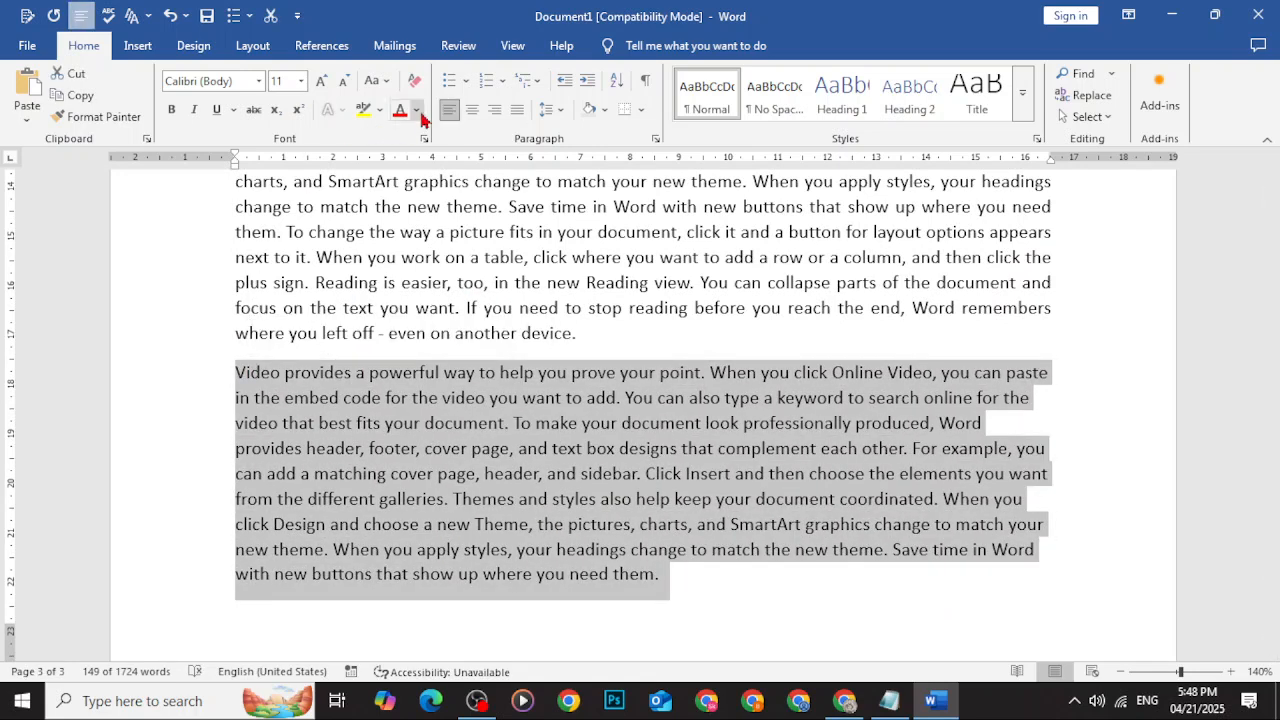
{"action": "left_click", "coordinate": [473, 113]}
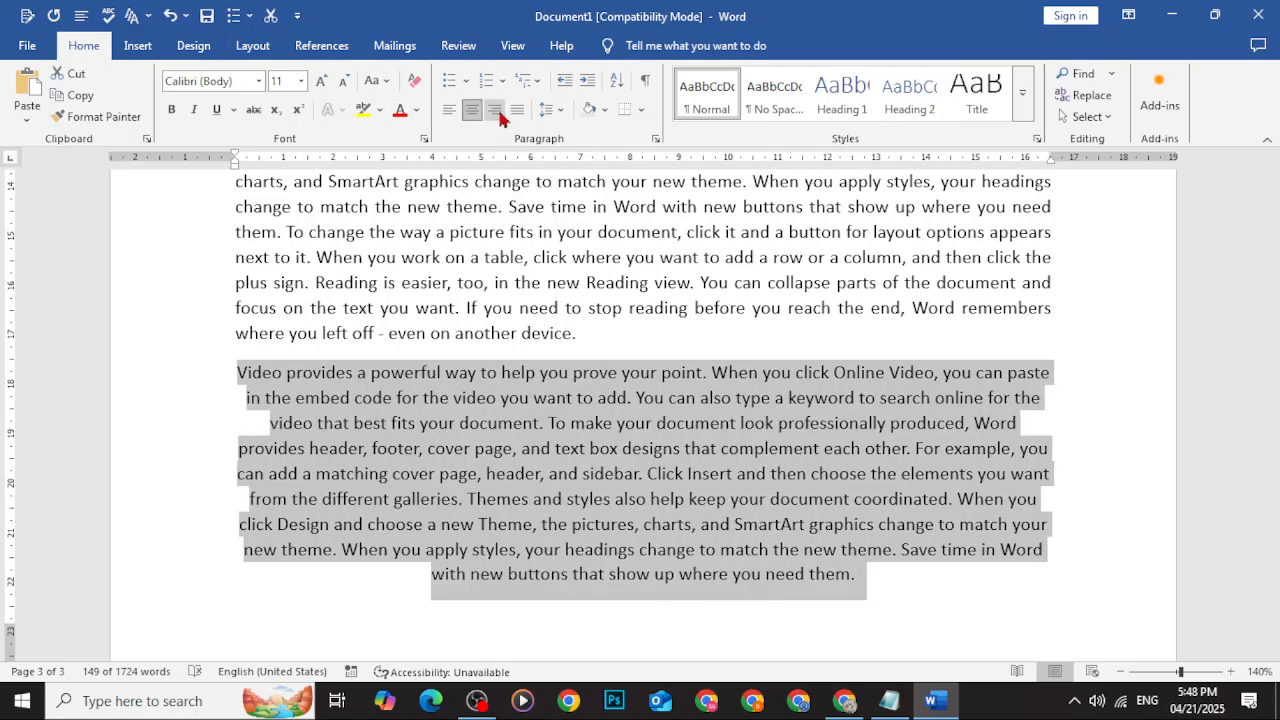
{"action": "left_click", "coordinate": [500, 116]}
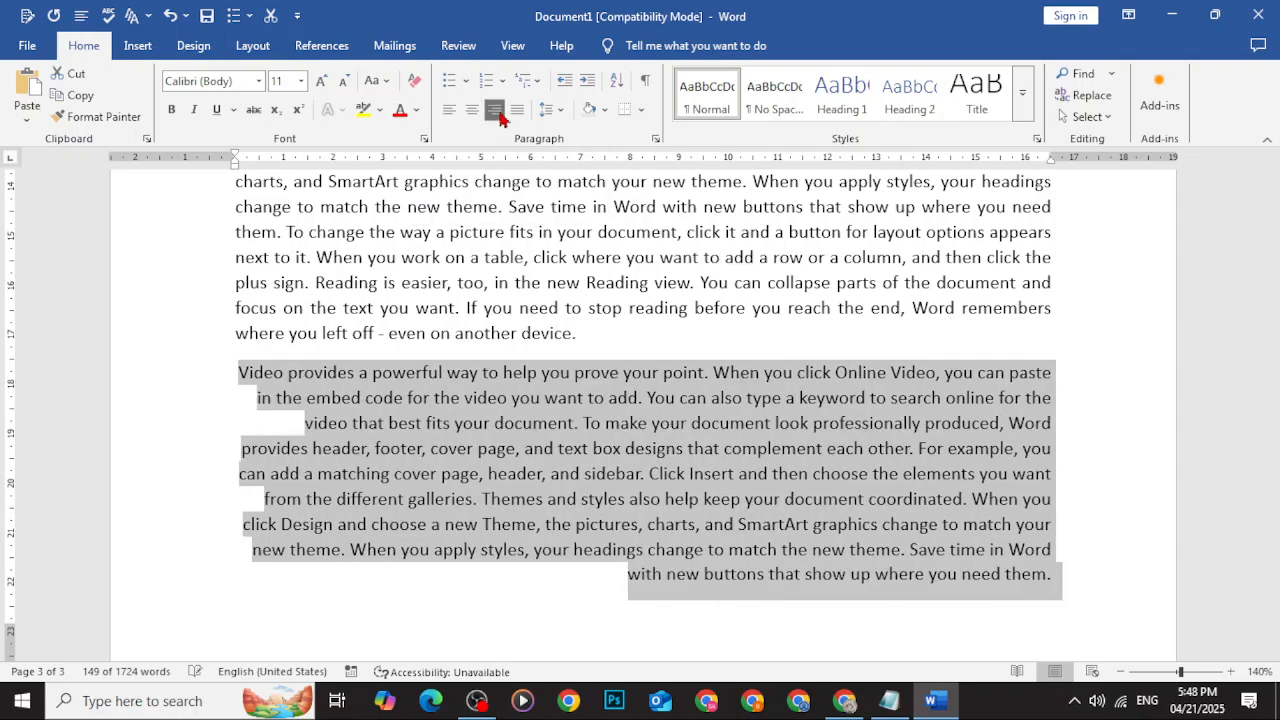
{"action": "left_click", "coordinate": [449, 116]}
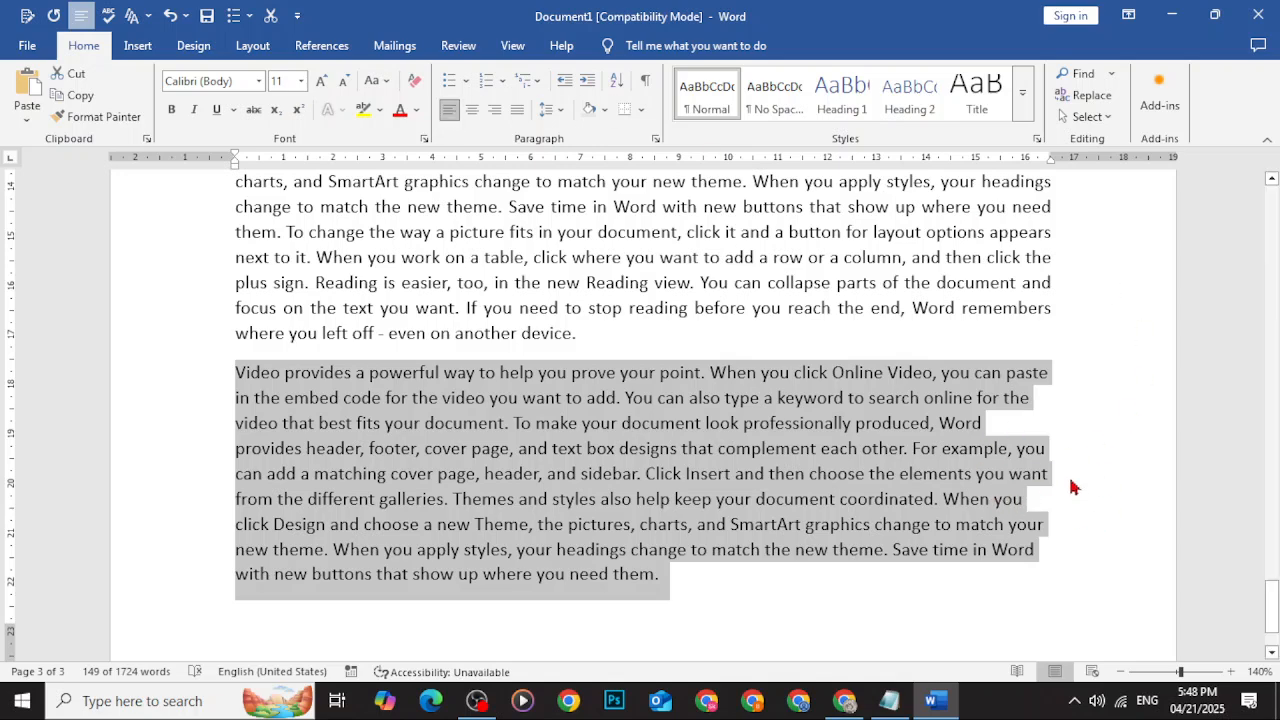
{"action": "left_click", "coordinate": [517, 110]}
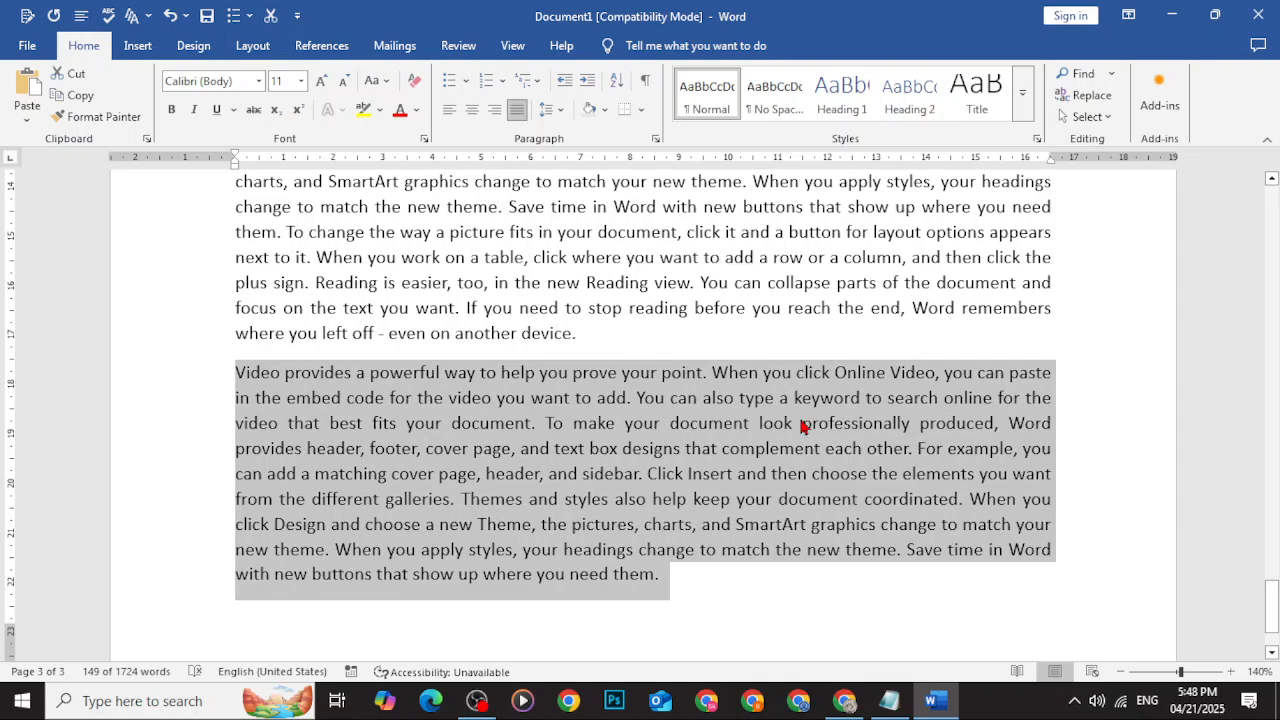
{"action": "left_click", "coordinate": [474, 114]}
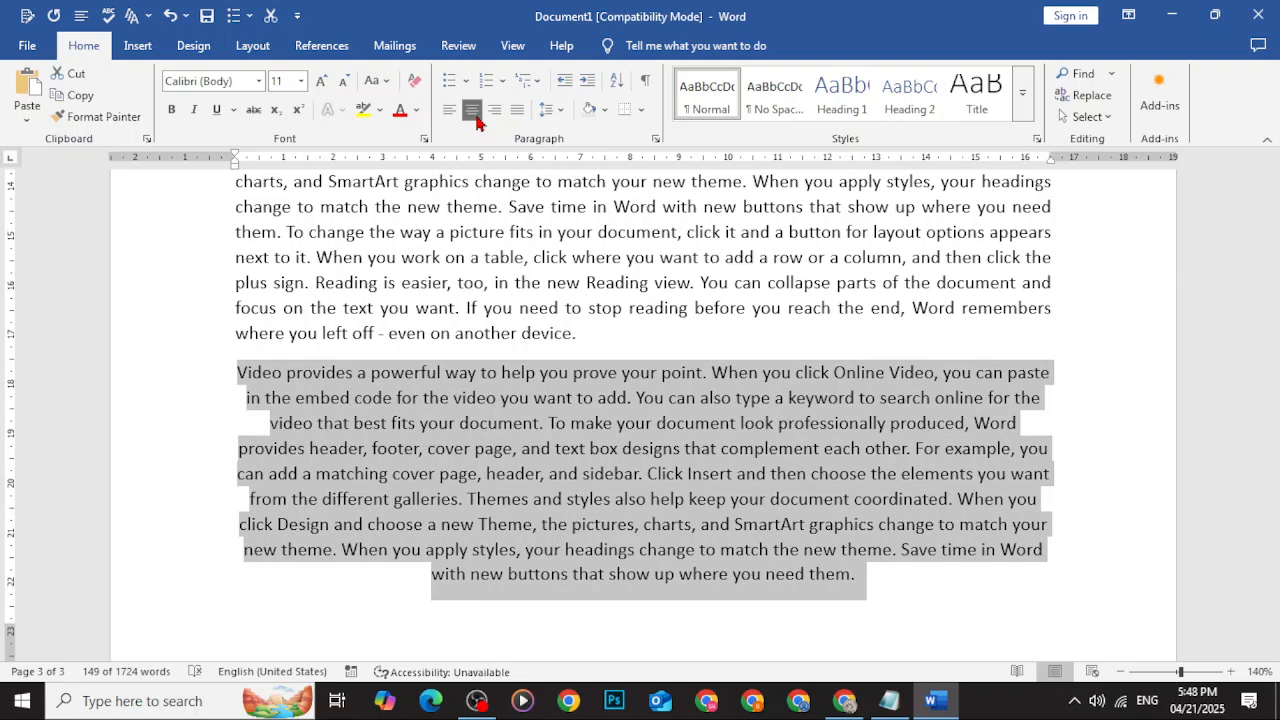
{"action": "left_click", "coordinate": [476, 115]}
{"action": "left_click", "coordinate": [456, 115]}
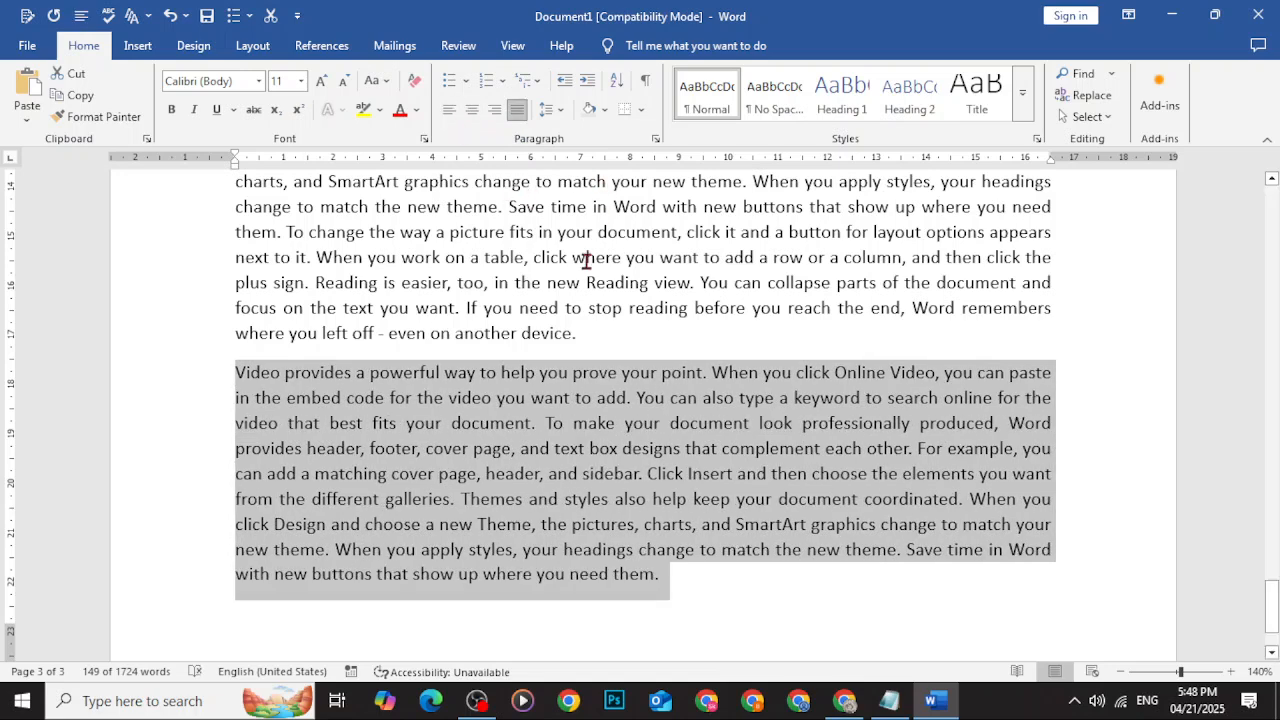
{"action": "left_click", "coordinate": [588, 344]}
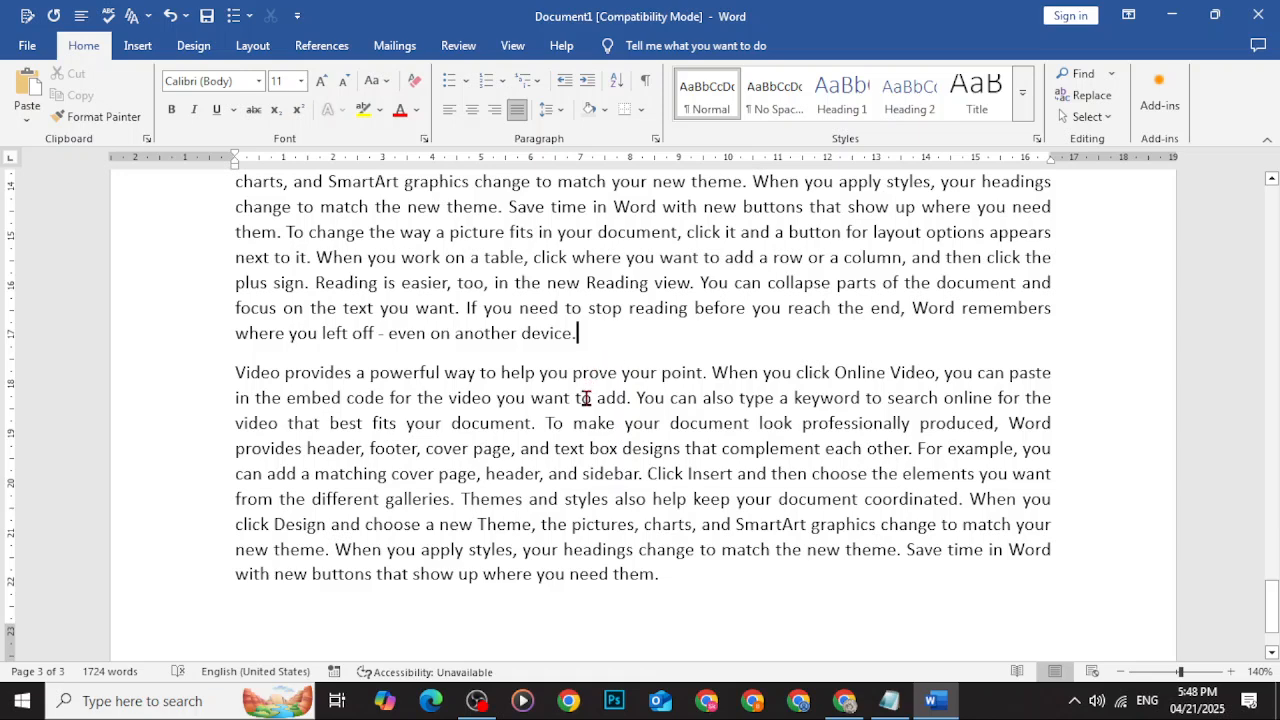
Copy the sentence about searching online by keyword into its own paragraph above the last one, removing its leading period and space
{"action": "left_click_drag", "start_coordinate": [633, 400], "coordinate": [538, 428]}
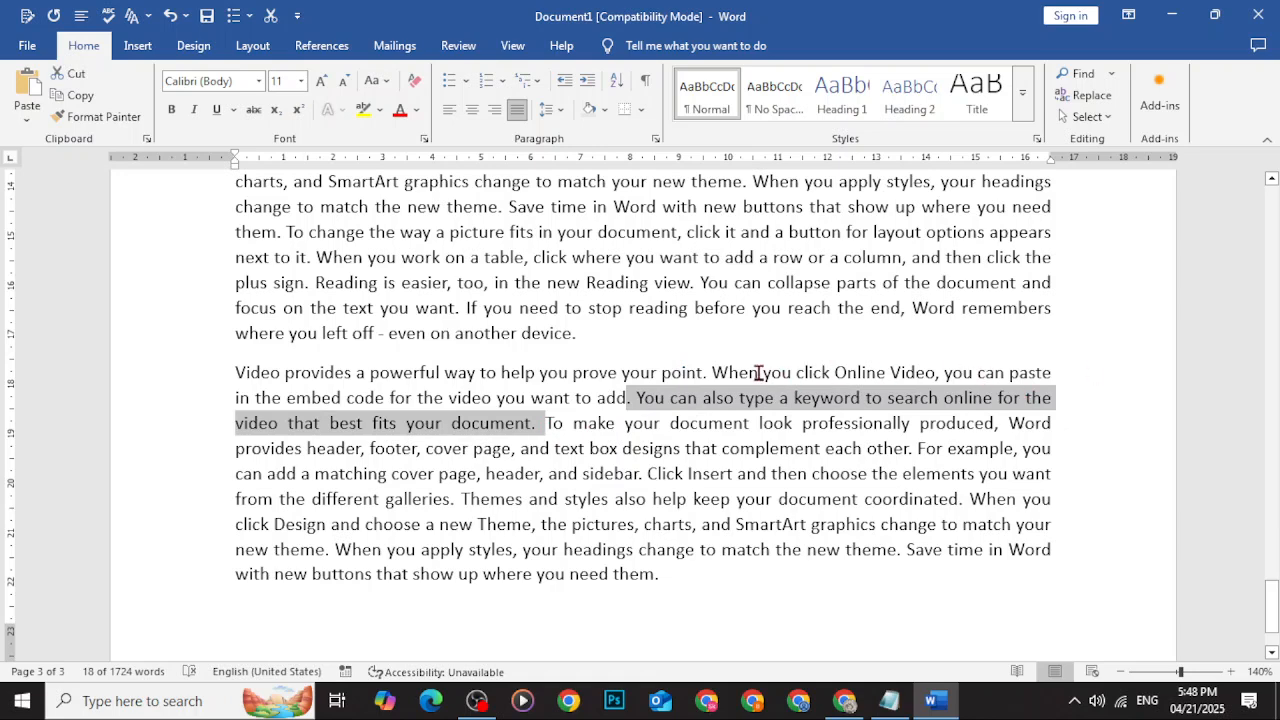
{"action": "left_click", "coordinate": [724, 355]}
{"action": "key", "text": "Return"}
{"action": "key", "text": "Return"}
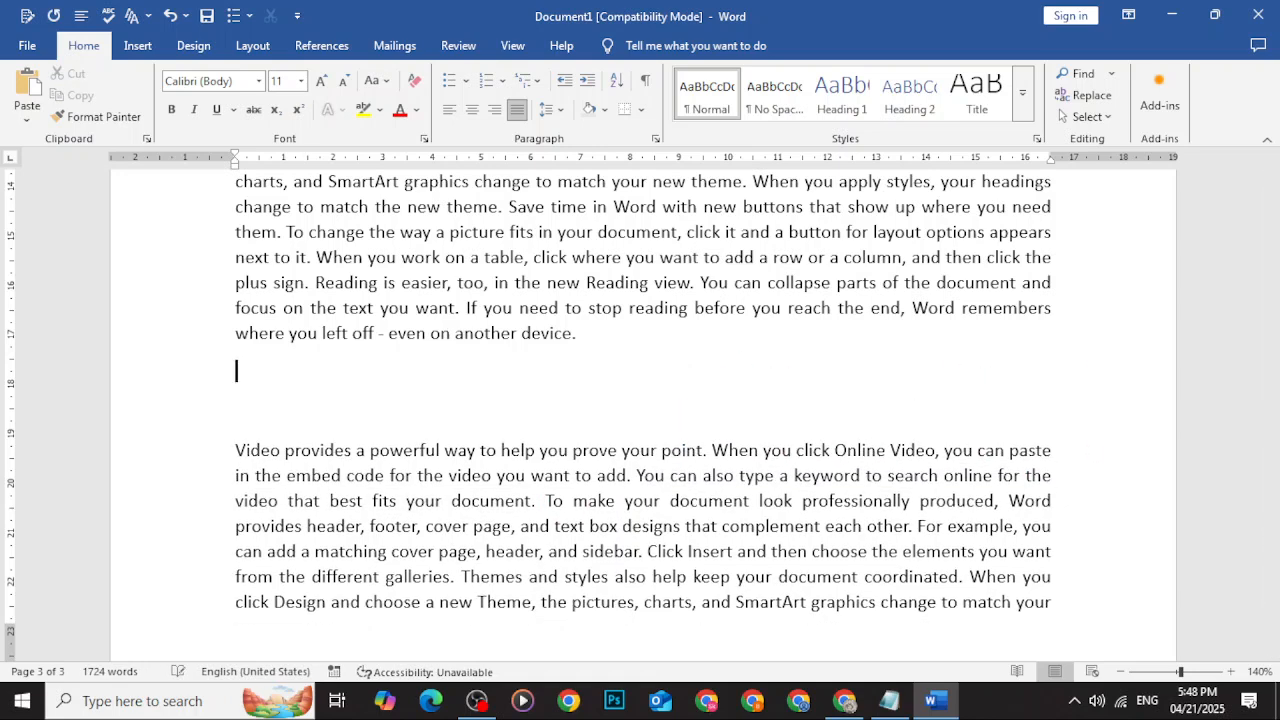
{"action": "type", "text": ". You can also type a keyword to search online for the video that best fits your document."}
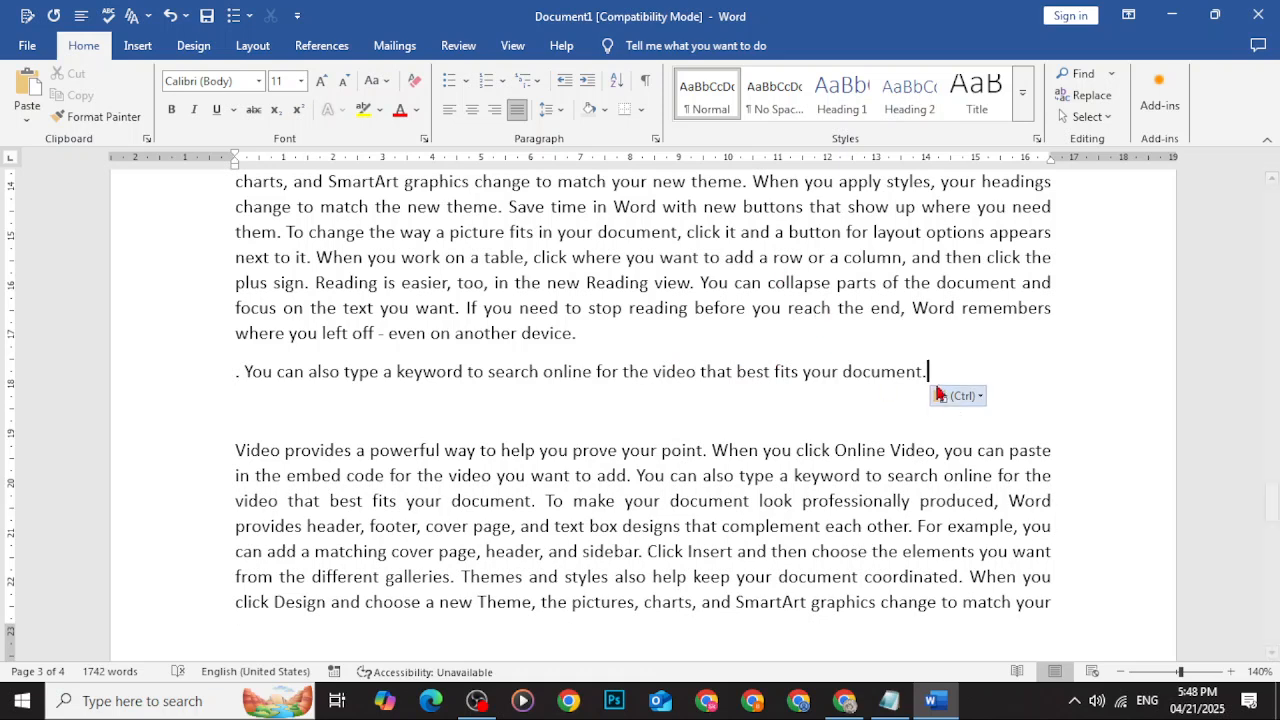
{"action": "left_click_drag", "start_coordinate": [922, 372], "coordinate": [245, 372]}
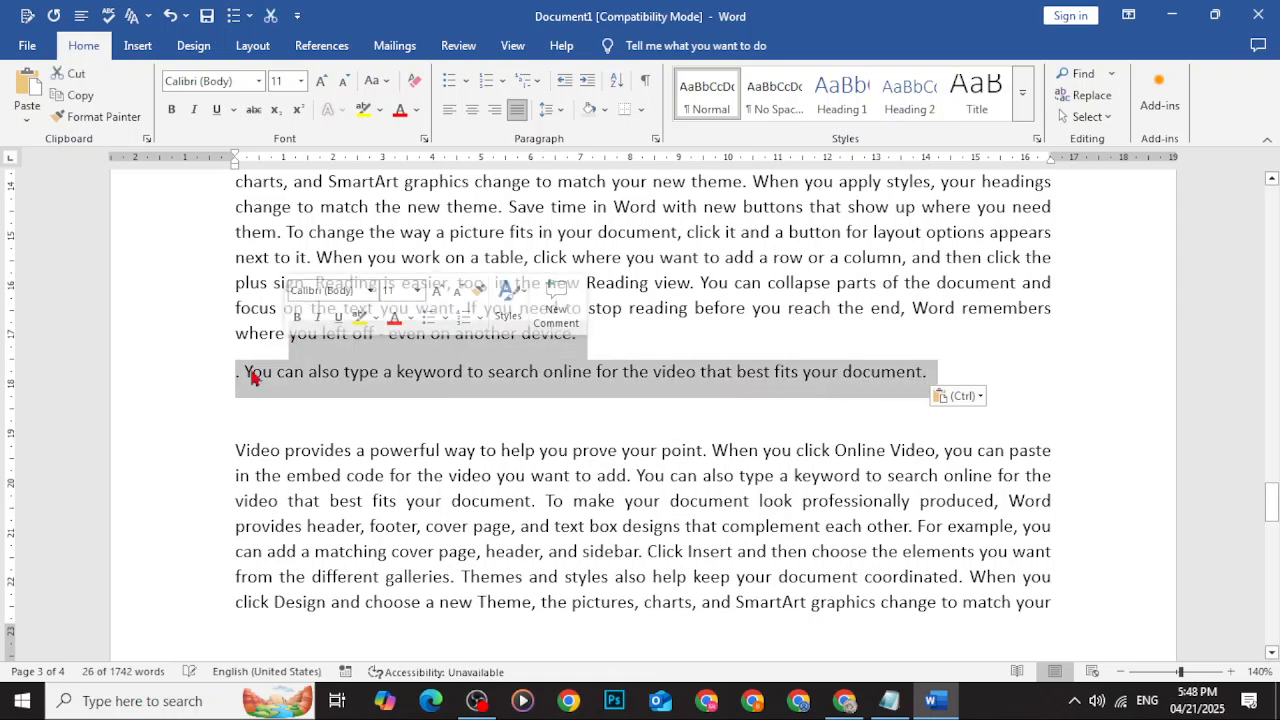
{"action": "left_click", "coordinate": [248, 372]}
{"action": "key", "text": "BackSpace"}
{"action": "key", "text": "BackSpace"}
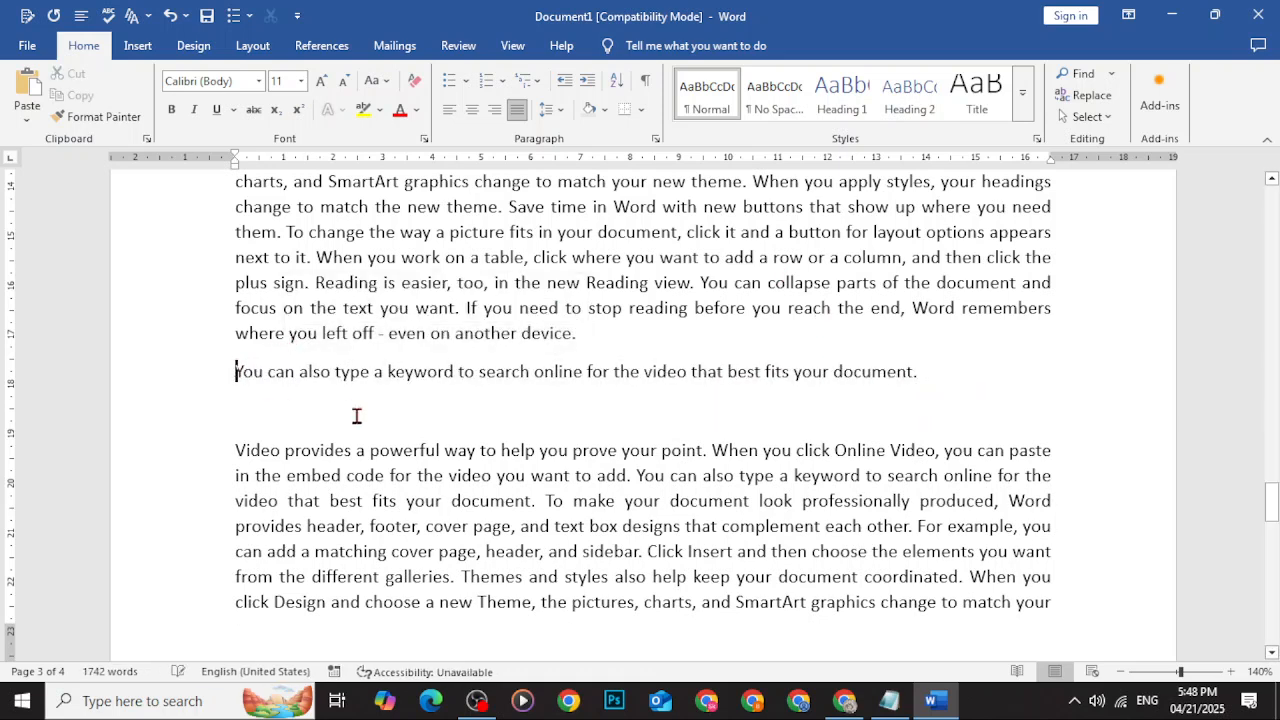
Format the standalone keyword sentence as centered italic text with a left indent of about 4 cm
{"action": "left_click_drag", "start_coordinate": [948, 391], "coordinate": [234, 350]}
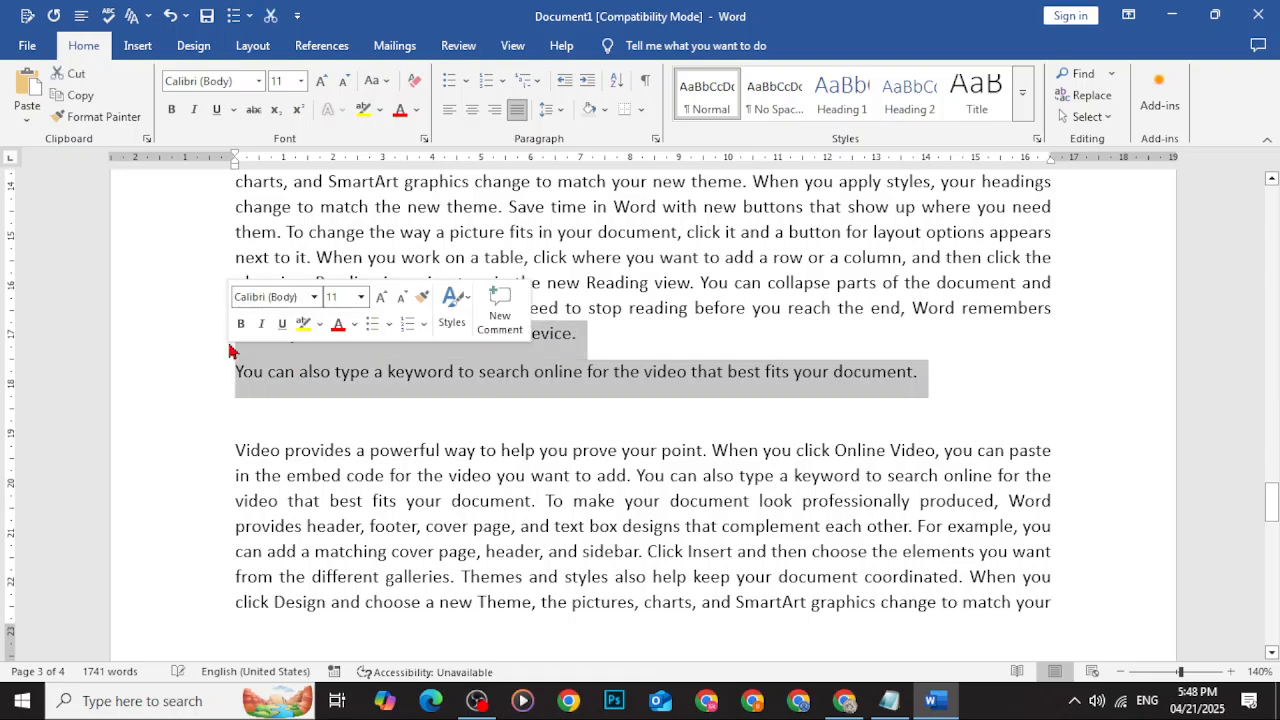
{"action": "left_click", "coordinate": [208, 410]}
{"action": "left_click_drag", "start_coordinate": [914, 374], "coordinate": [240, 374]}
{"action": "left_click", "coordinate": [471, 109]}
{"action": "left_click", "coordinate": [195, 110]}
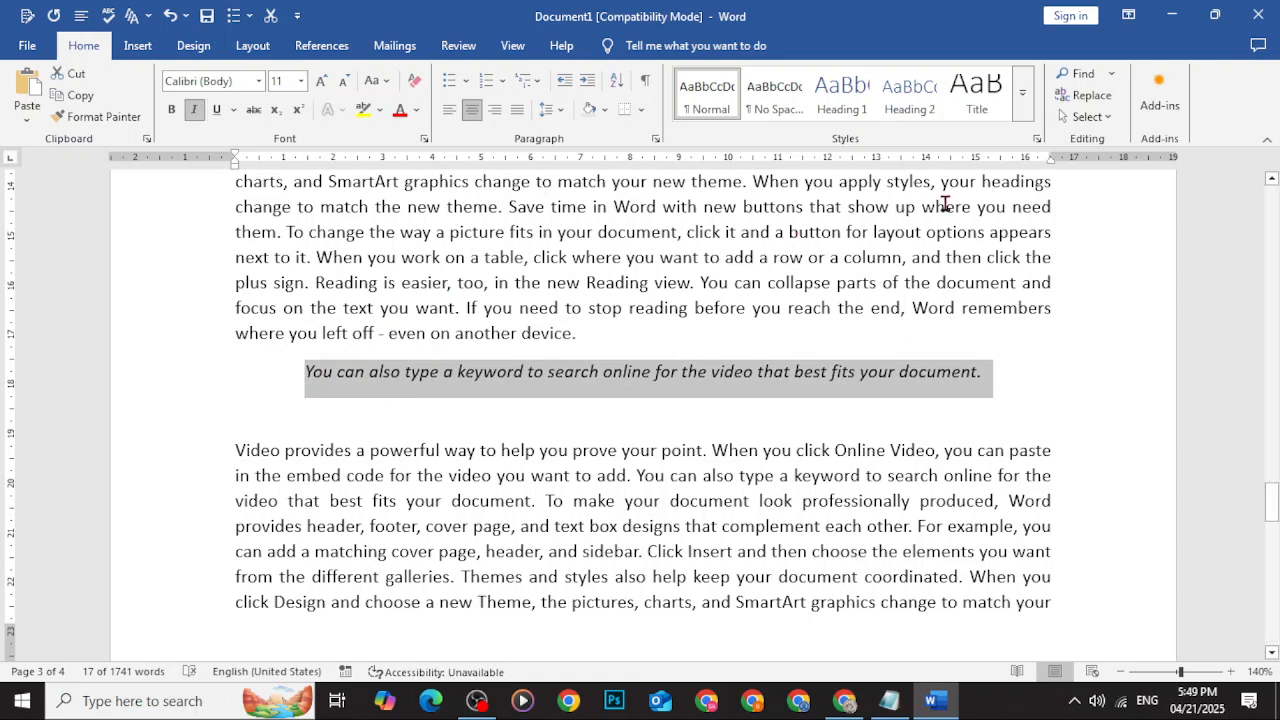
{"action": "left_click_drag", "start_coordinate": [235, 165], "coordinate": [432, 183]}
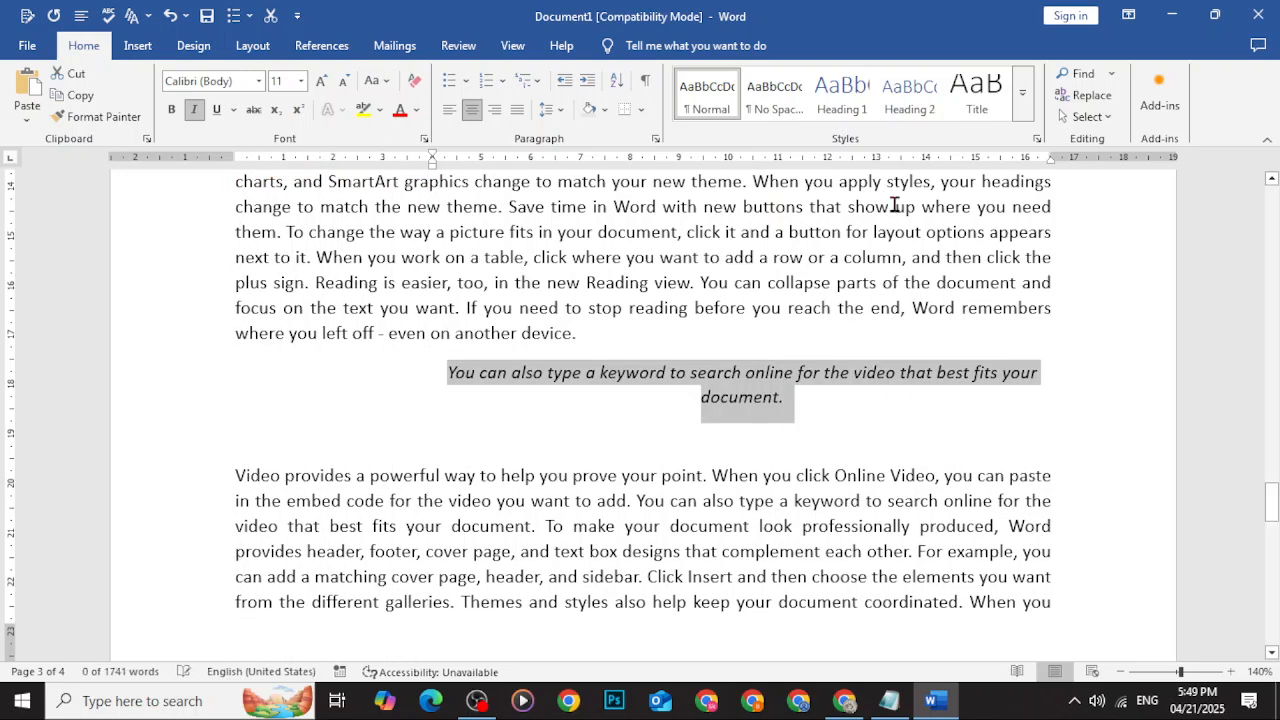
Bring in the right indent of the centered italic keyword sentence by about 5.8 cm
{"action": "left_click_drag", "start_coordinate": [1052, 170], "coordinate": [766, 180]}
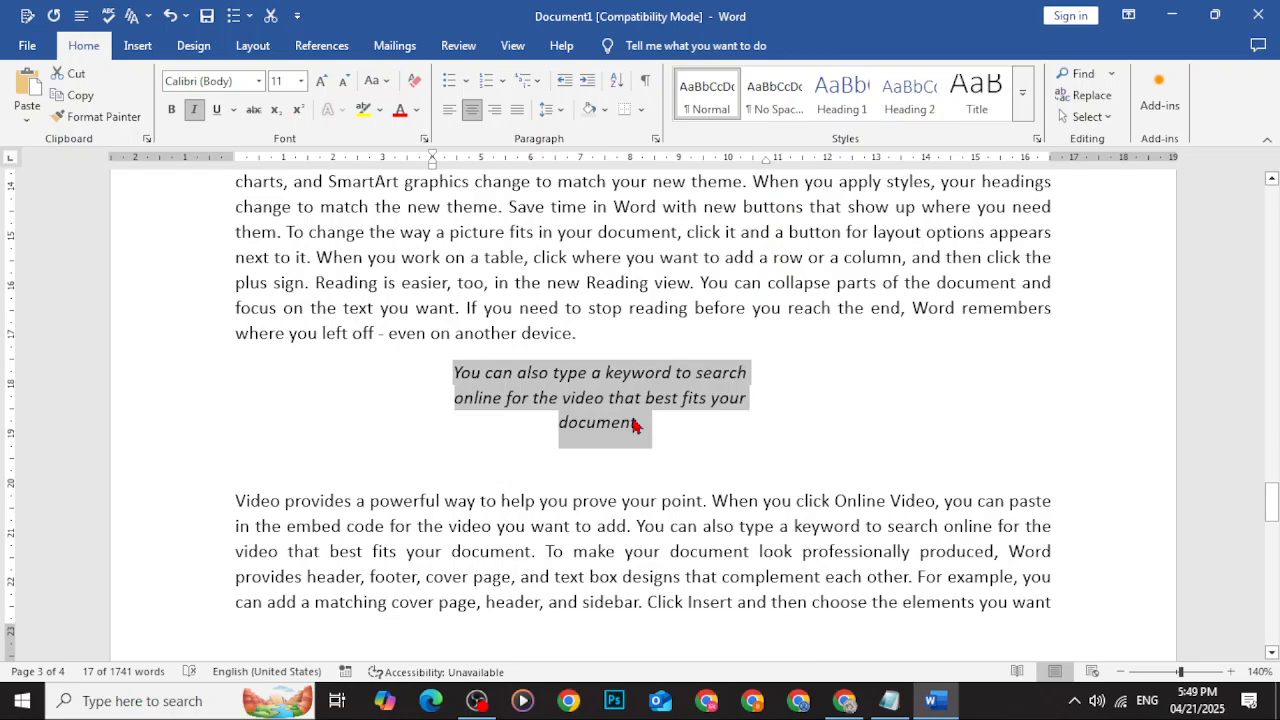
{"action": "scroll", "coordinate": [755, 420], "scroll_direction": "down", "scroll_amount": 5}
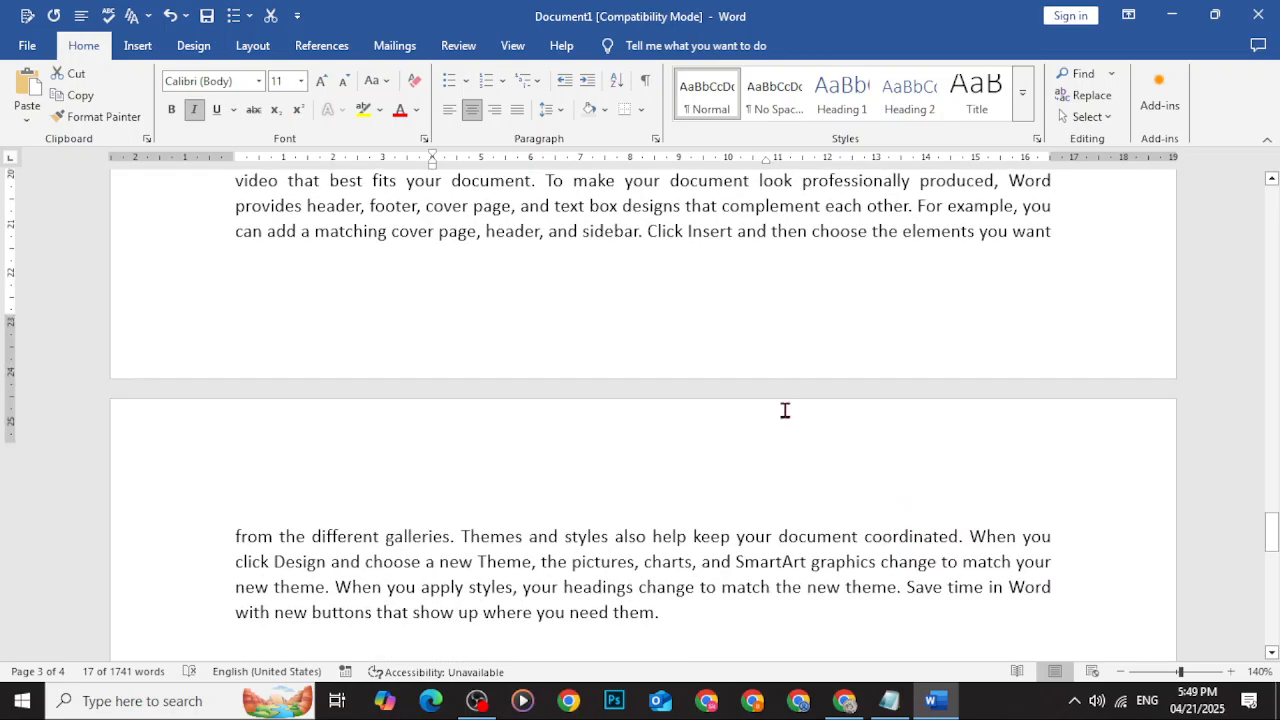
{"action": "scroll", "coordinate": [786, 400], "scroll_direction": "up", "scroll_amount": 3}
Look back through the justified sample text and highlight "Space after" in the Paragraph Spacing point of the formatting list
{"action": "scroll", "coordinate": [789, 421], "scroll_direction": "up", "scroll_amount": 10}
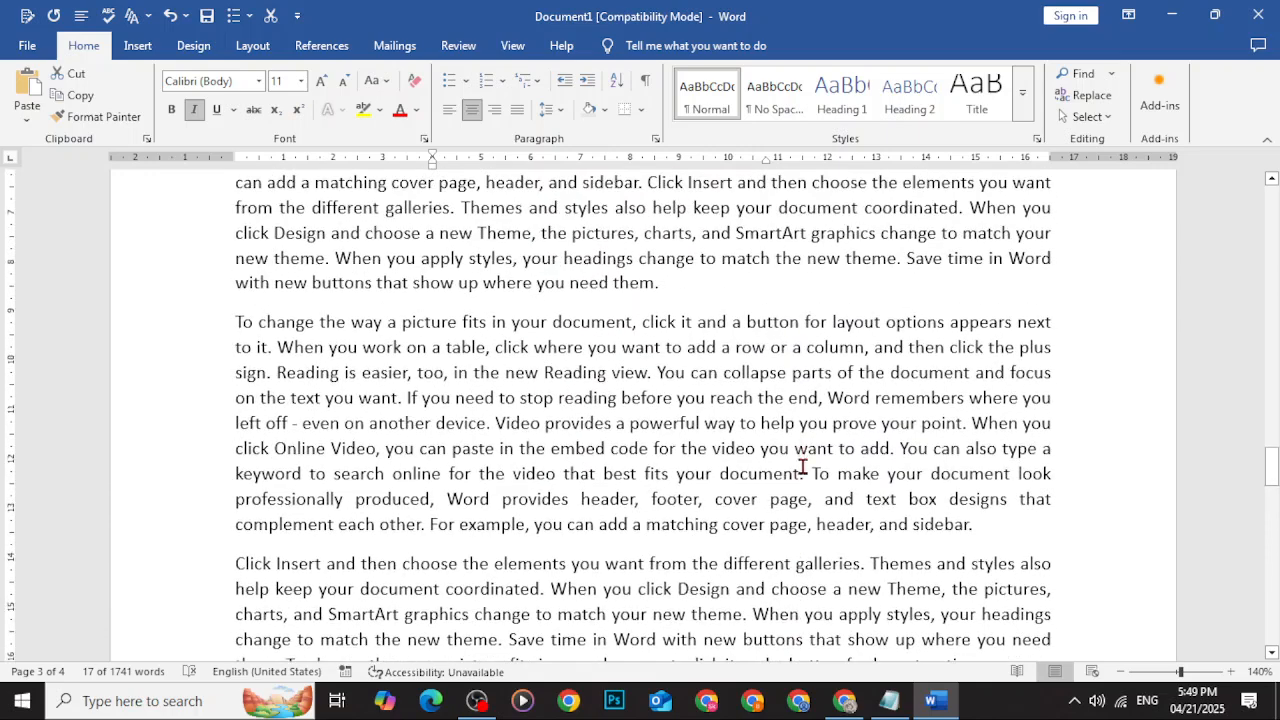
{"action": "scroll", "coordinate": [802, 476], "scroll_direction": "up", "scroll_amount": 3}
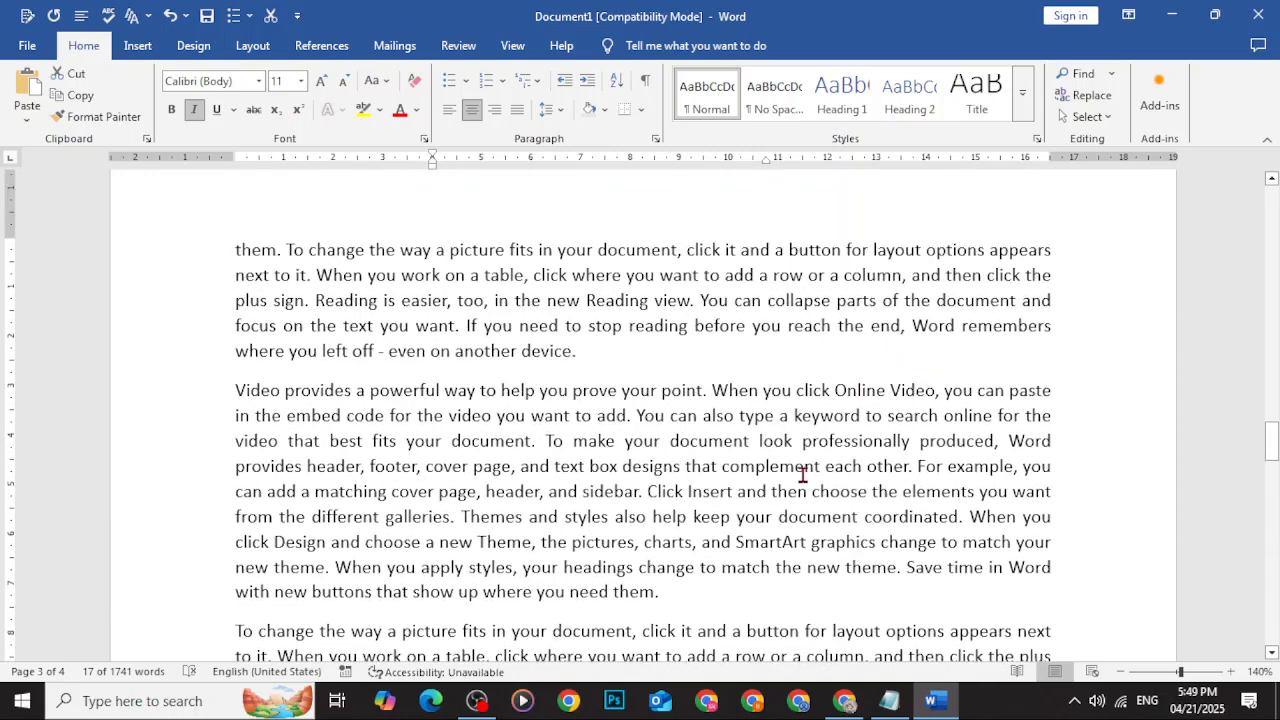
{"action": "scroll", "coordinate": [857, 480], "scroll_direction": "down", "scroll_amount": 1}
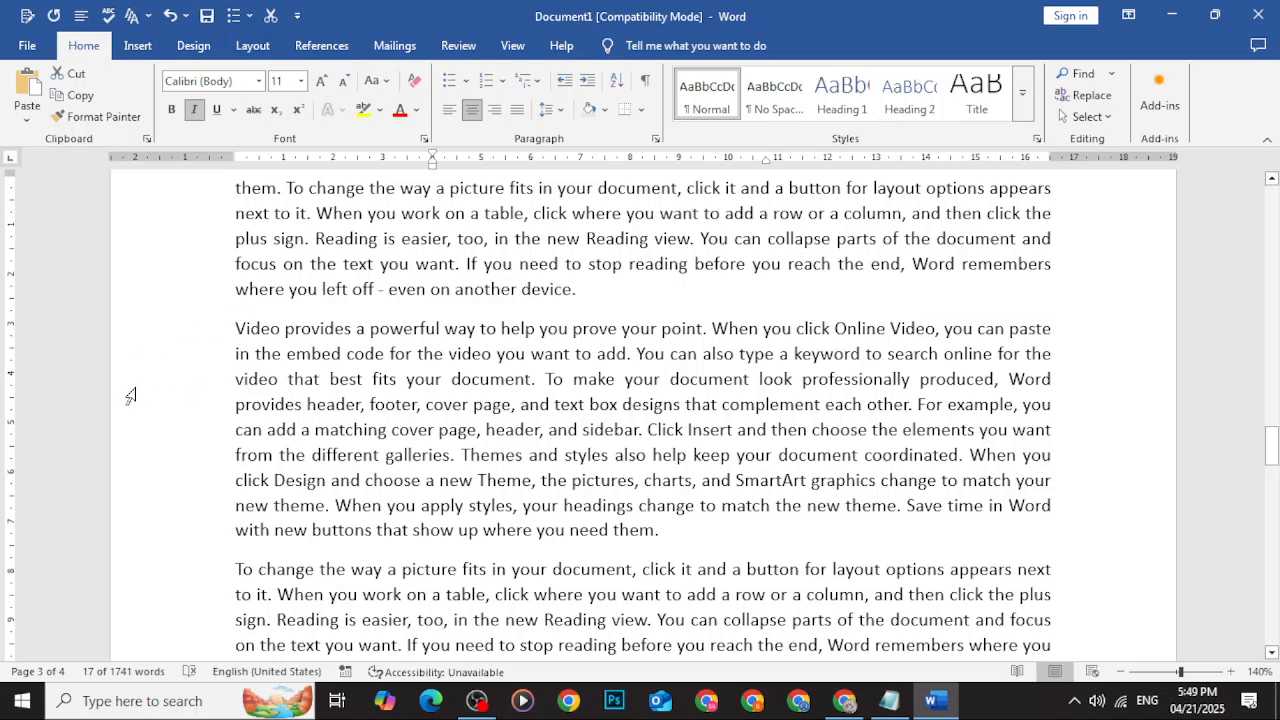
{"action": "scroll", "coordinate": [190, 447], "scroll_direction": "up", "scroll_amount": 5}
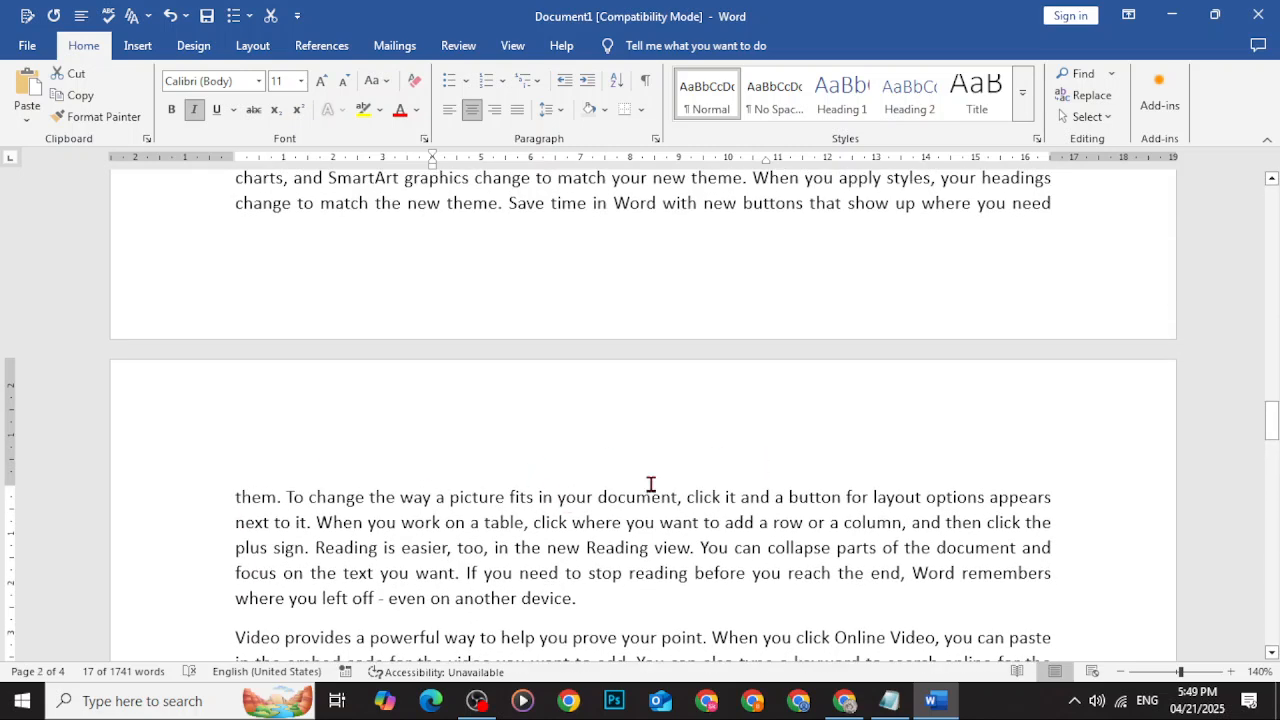
{"action": "scroll", "coordinate": [650, 485], "scroll_direction": "down", "scroll_amount": 1}
{"action": "scroll", "coordinate": [648, 486], "scroll_direction": "up", "scroll_amount": 3}
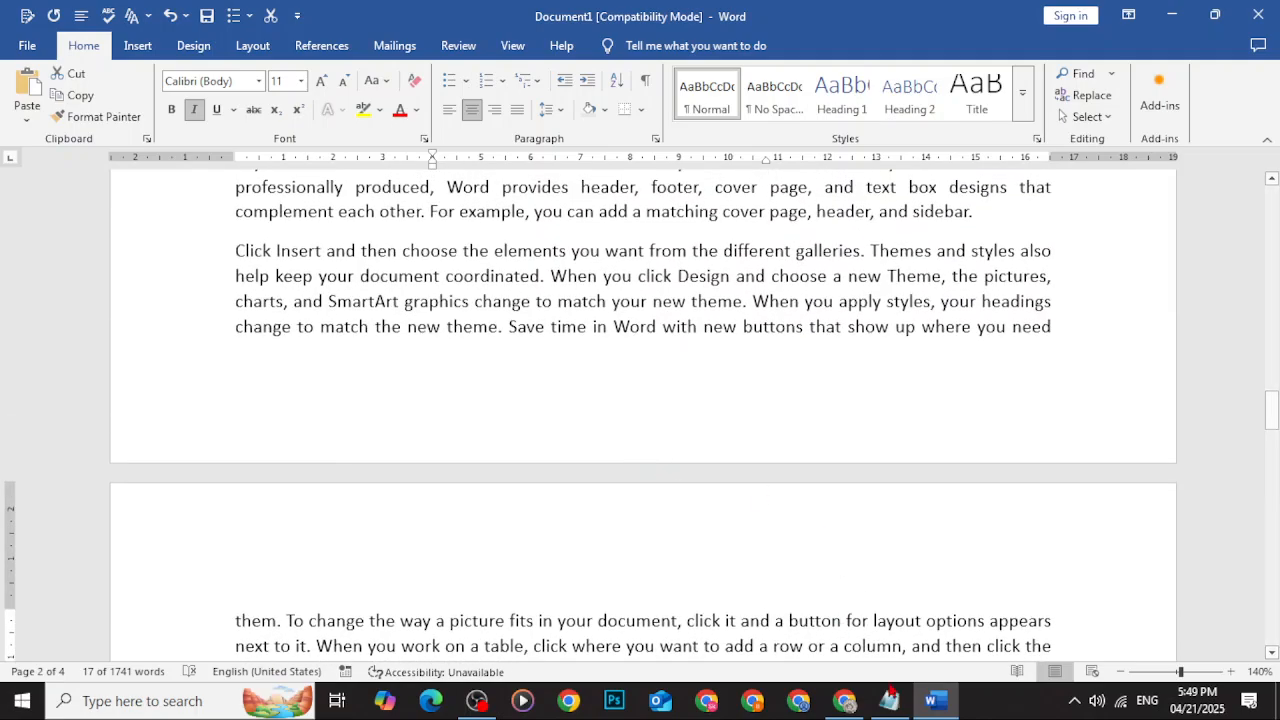
{"action": "left_click", "coordinate": [890, 701]}
{"action": "left_click", "coordinate": [890, 701]}
{"action": "scroll", "coordinate": [480, 388], "scroll_direction": "up", "scroll_amount": 20}
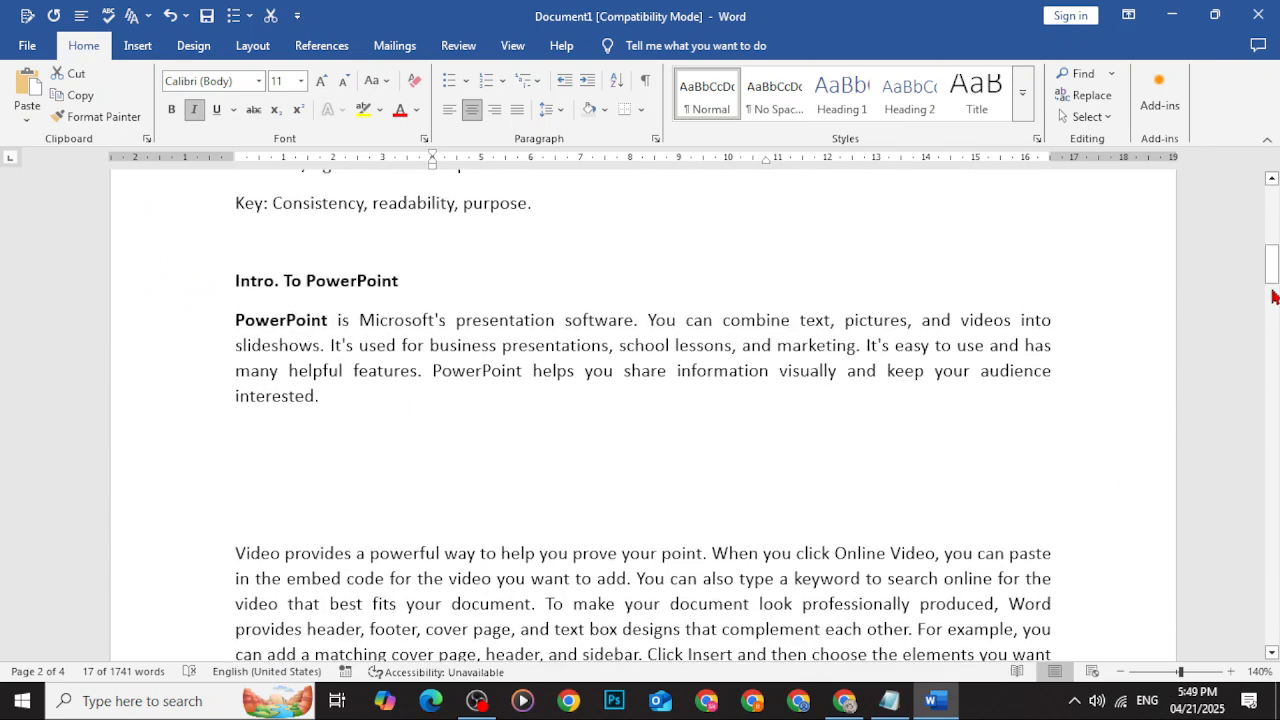
{"action": "scroll", "coordinate": [1016, 338], "scroll_direction": "up", "scroll_amount": 2}
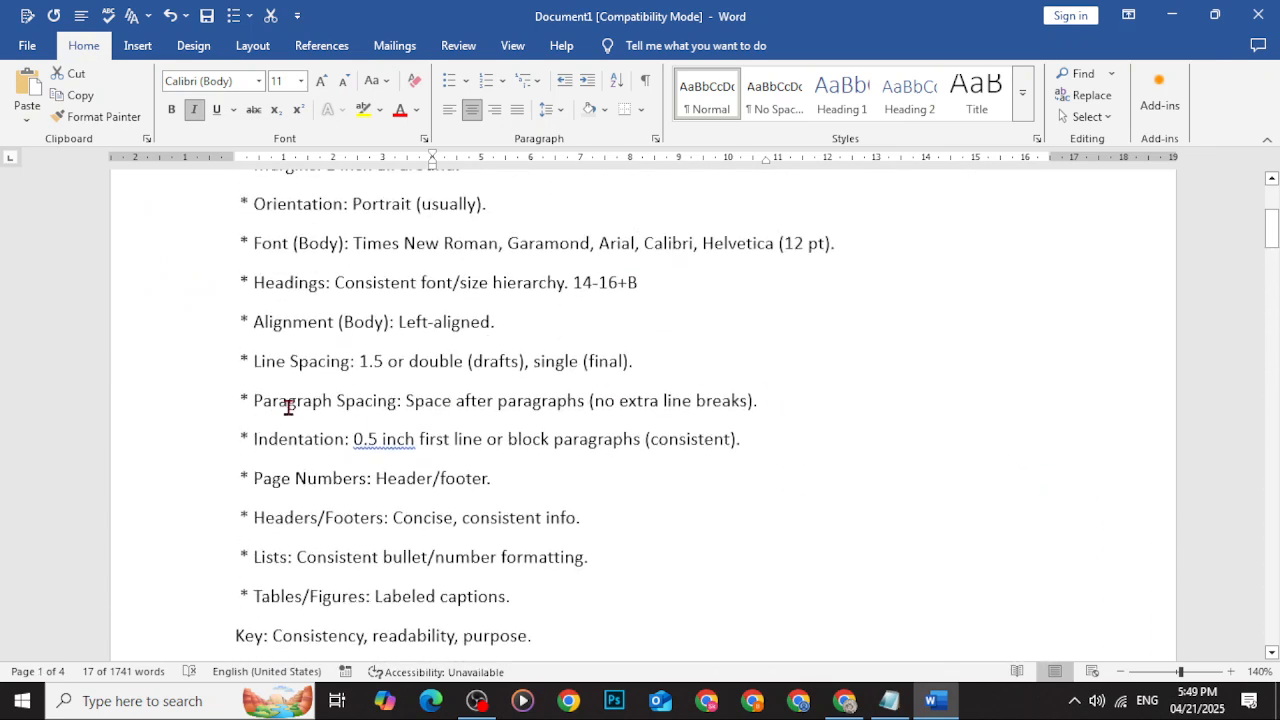
{"action": "left_click_drag", "start_coordinate": [396, 401], "coordinate": [477, 400]}
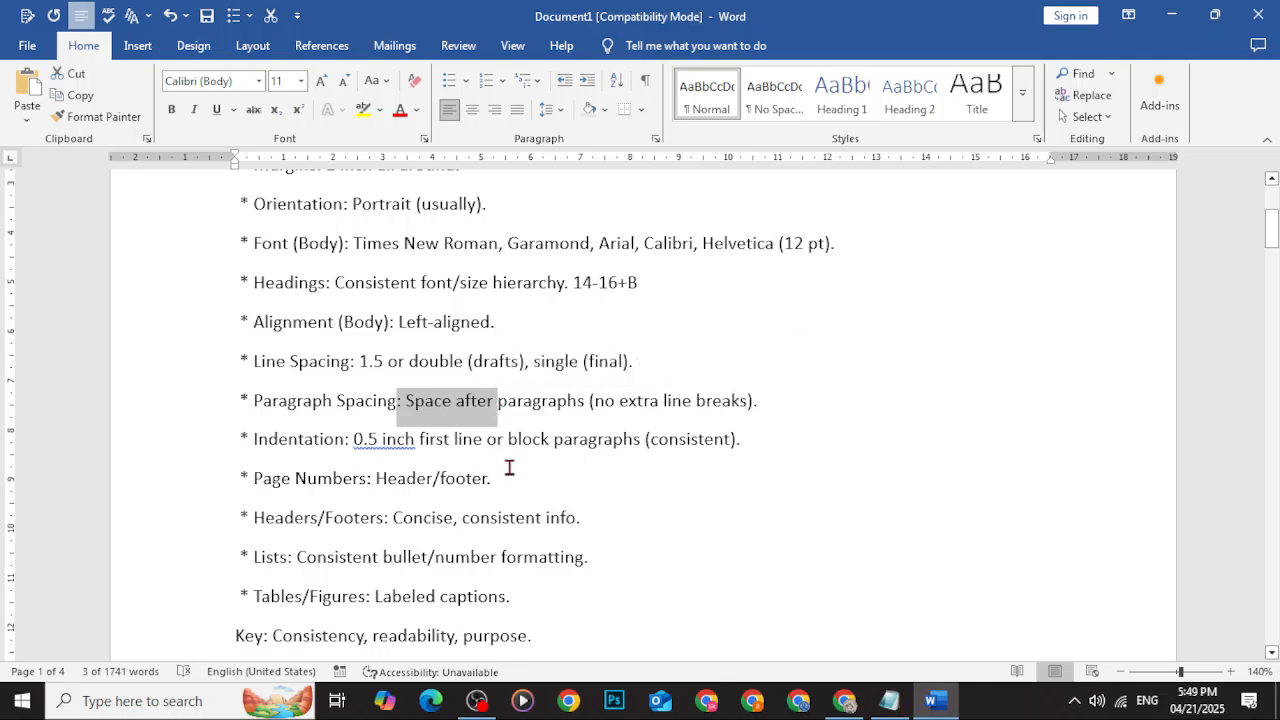
Examine the spacing between the sample paragraphs starting "To change the way a picture fits" and "Click Insert and then choose"
{"action": "scroll", "coordinate": [708, 434], "scroll_direction": "down", "scroll_amount": 15}
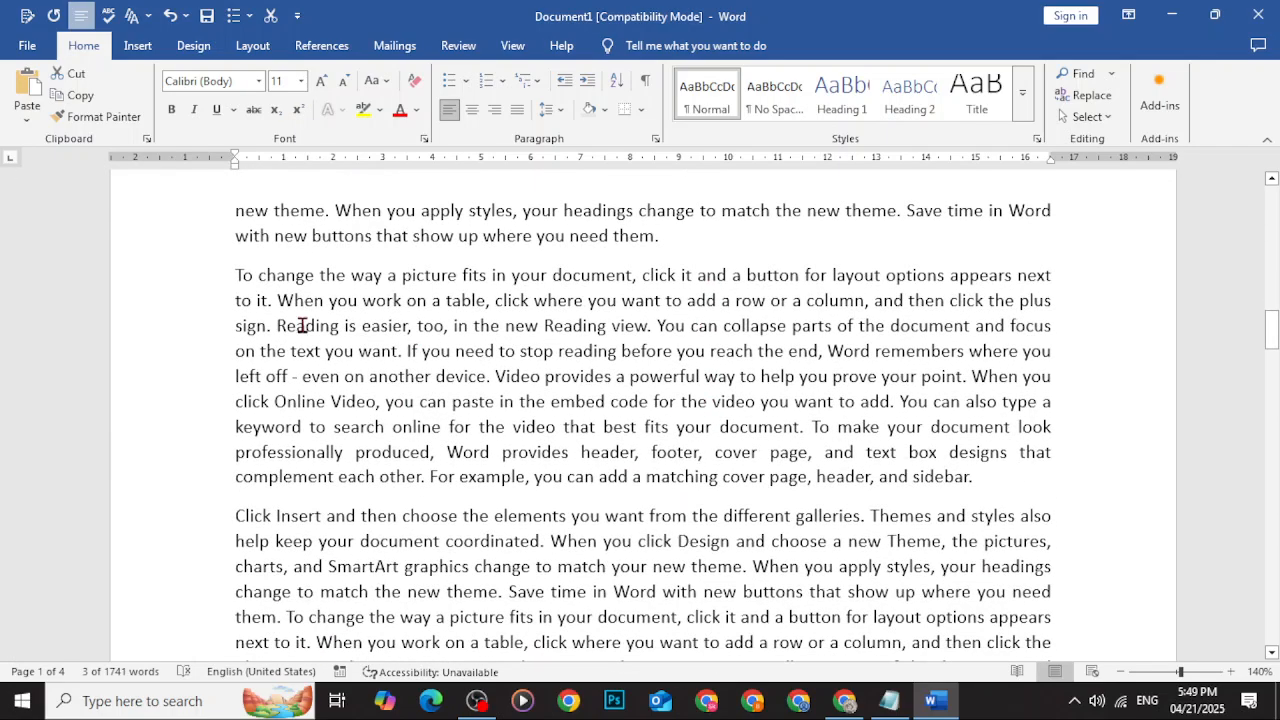
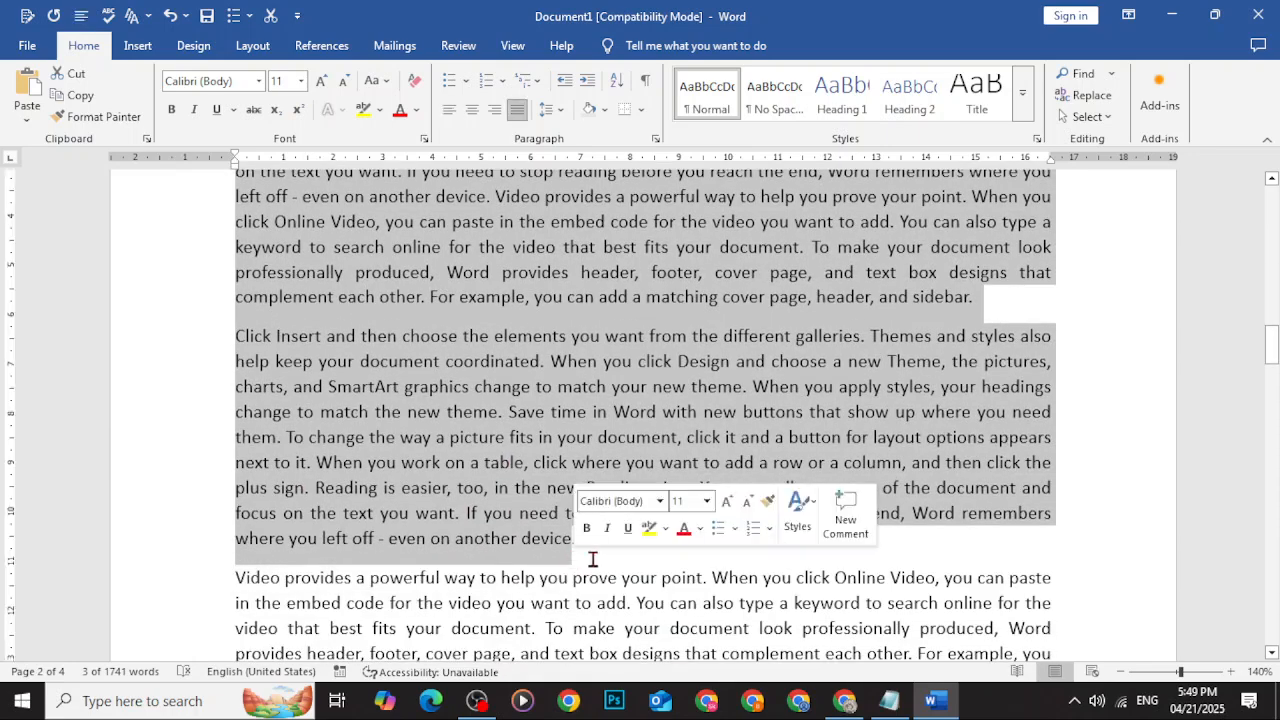
{"action": "scroll", "coordinate": [522, 487], "scroll_direction": "up", "scroll_amount": 4}
{"action": "left_click", "coordinate": [520, 487]}
{"action": "left_click_drag", "start_coordinate": [995, 482], "coordinate": [217, 286]}
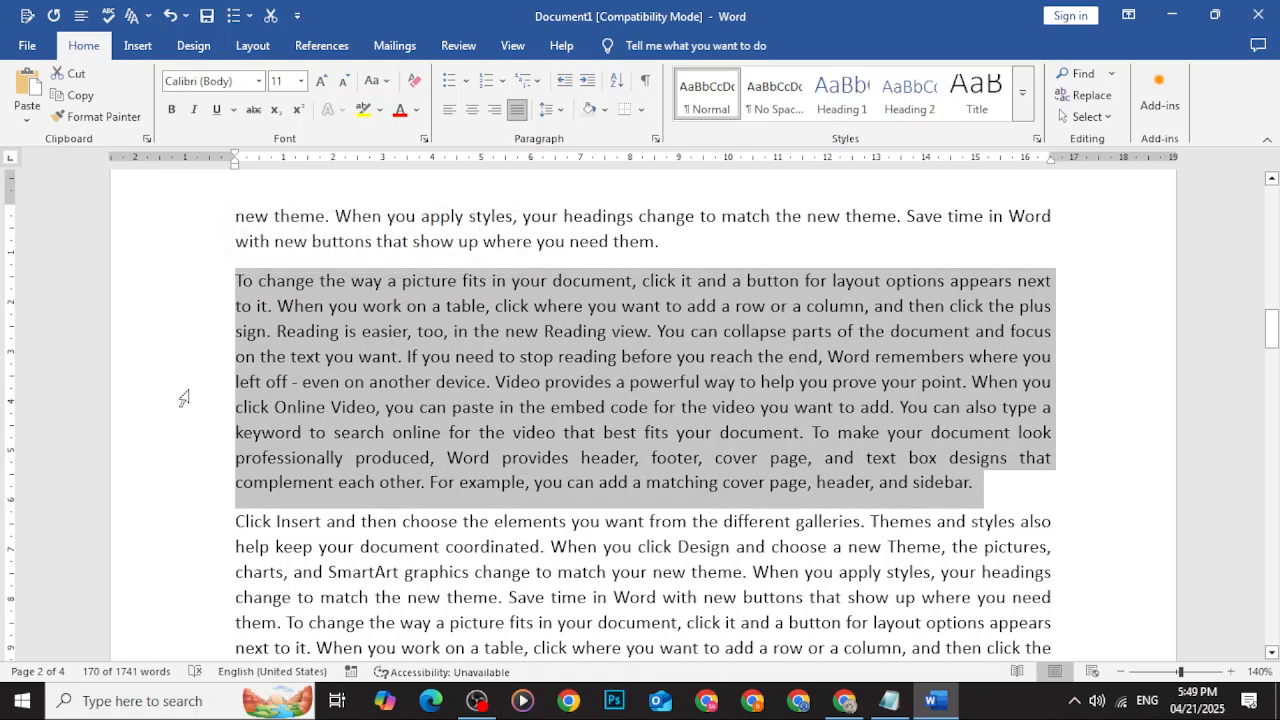
{"action": "left_click", "coordinate": [248, 507]}
{"action": "left_click_drag", "start_coordinate": [268, 524], "coordinate": [325, 540]}
{"action": "left_click", "coordinate": [150, 700]}
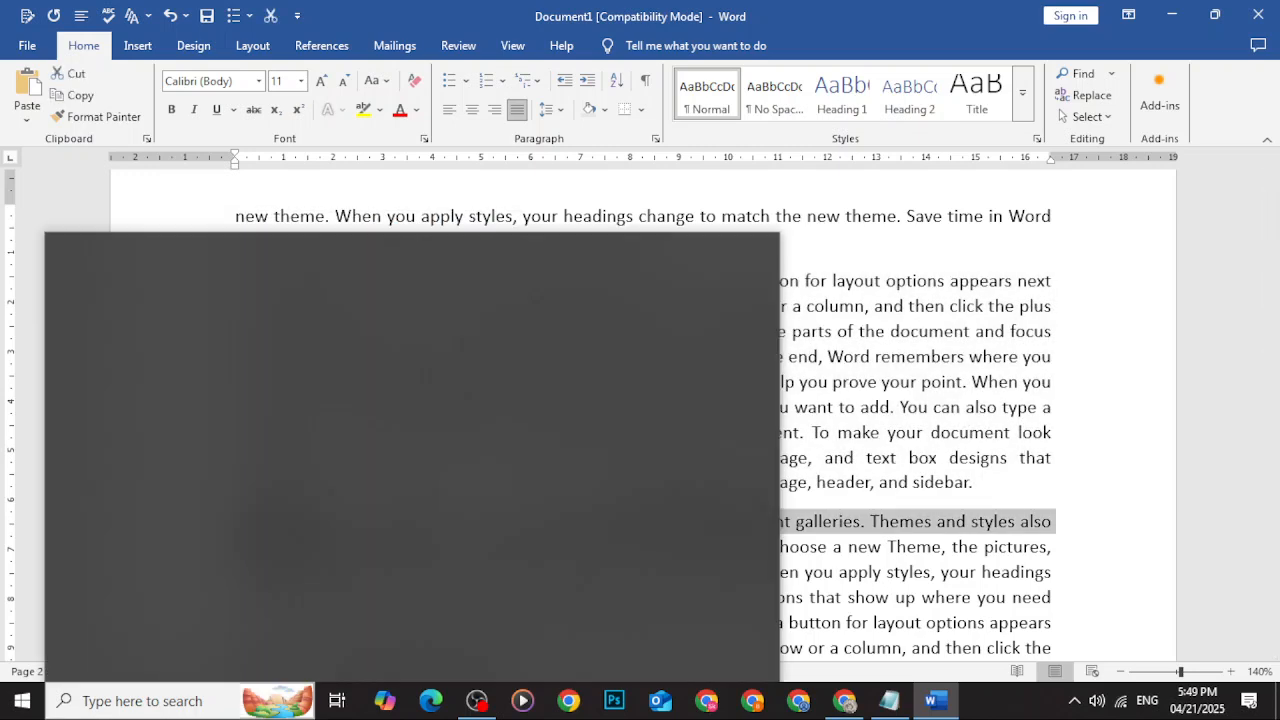
{"action": "left_click", "coordinate": [150, 700]}
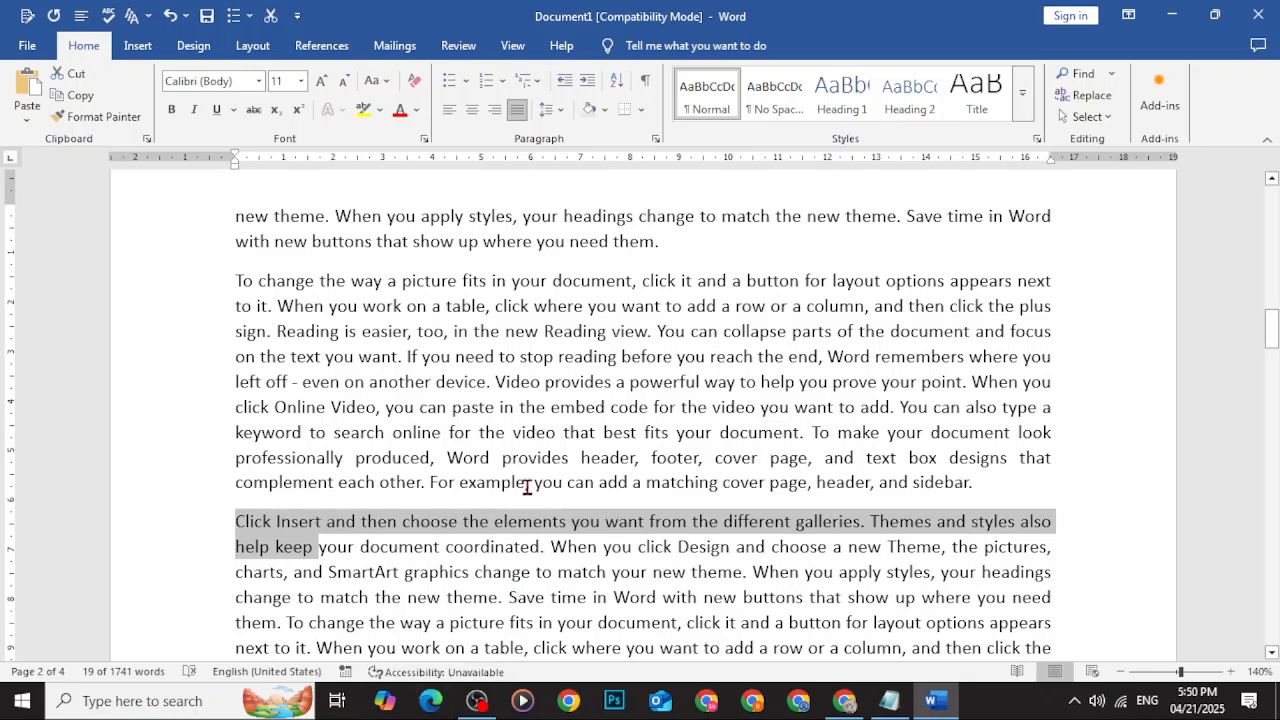
{"action": "left_click", "coordinate": [578, 491]}
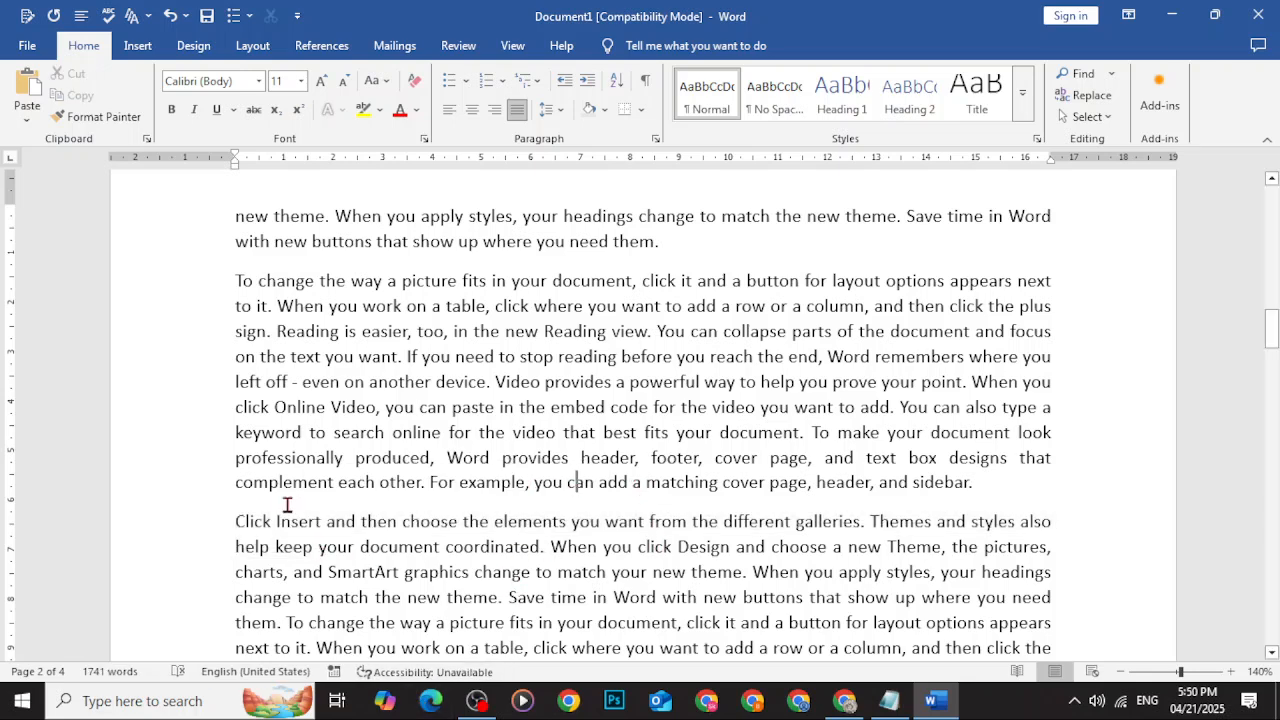
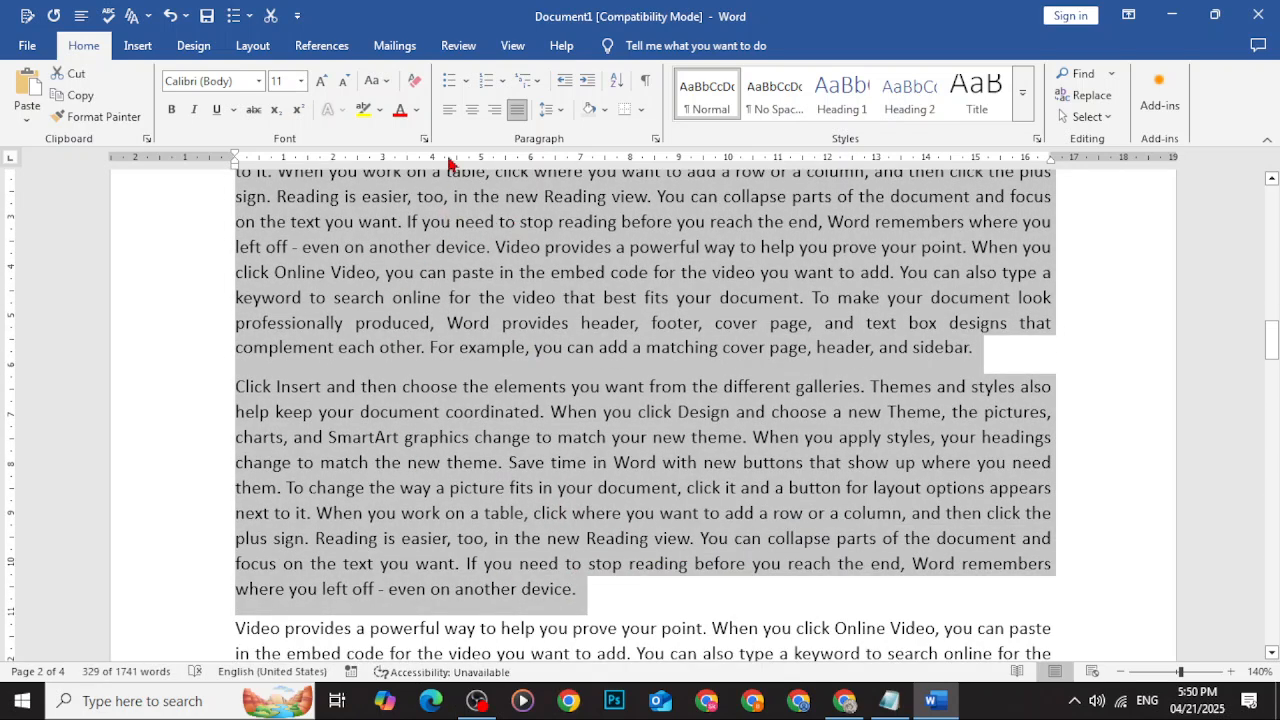
Remove the space after the two sample paragraphs starting "To change the way" and "Click Insert", and point out where they meet
{"action": "left_click", "coordinate": [560, 114]}
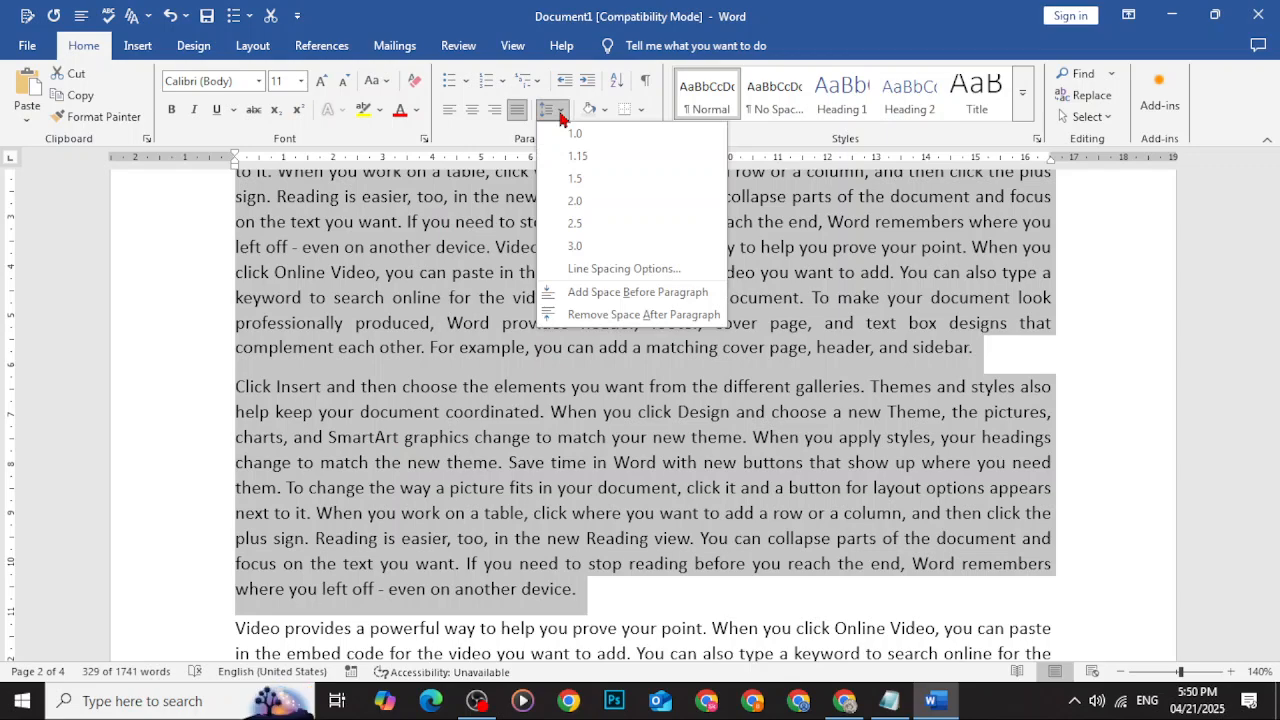
{"action": "left_click", "coordinate": [560, 114]}
{"action": "left_click", "coordinate": [560, 114]}
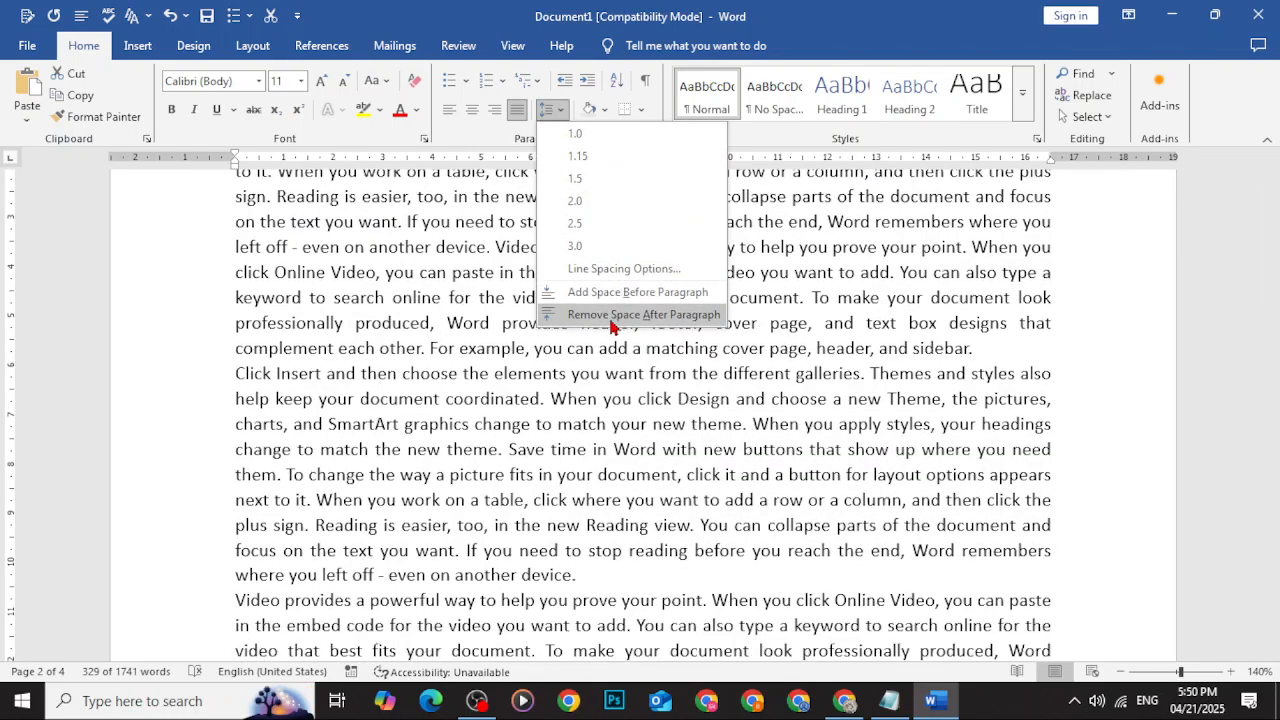
{"action": "left_click", "coordinate": [612, 316]}
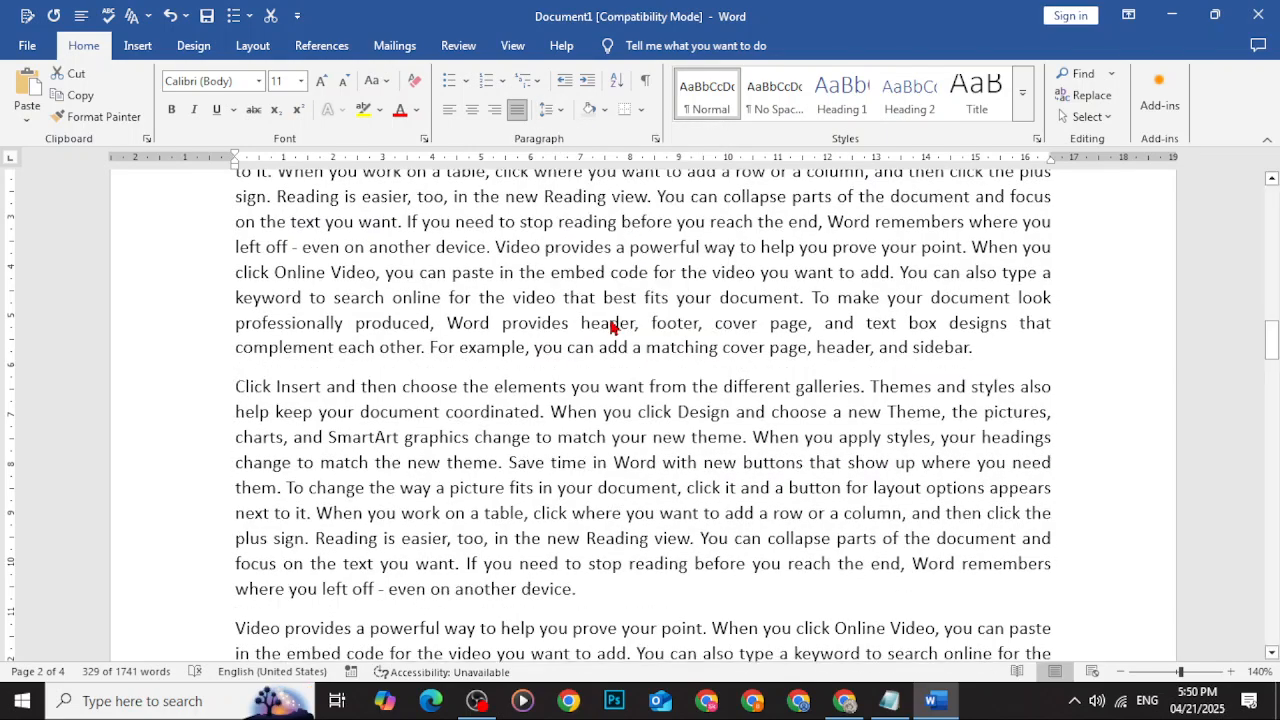
{"action": "left_click", "coordinate": [726, 490]}
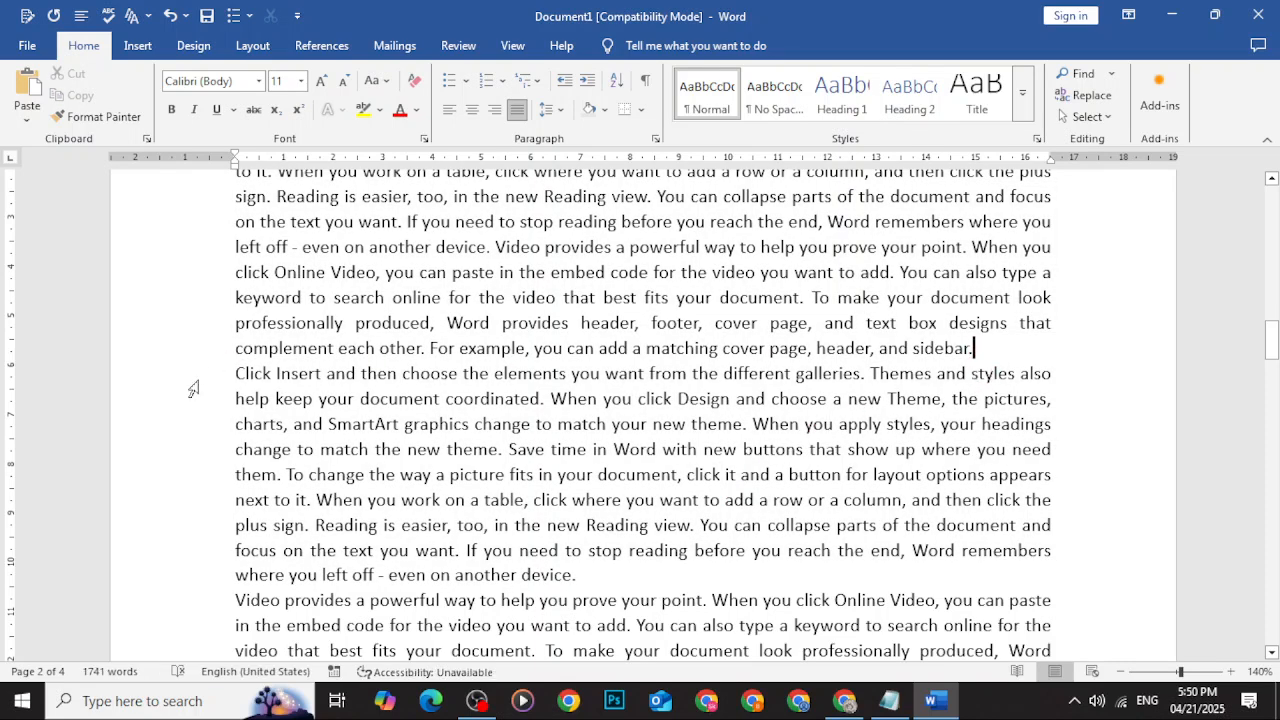
{"action": "mouse_move", "coordinate": [242, 373]}
{"action": "left_mouse_down"}
{"action": "mouse_move", "coordinate": [280, 380]}
{"action": "mouse_move", "coordinate": [258, 388]}
{"action": "left_mouse_up"}
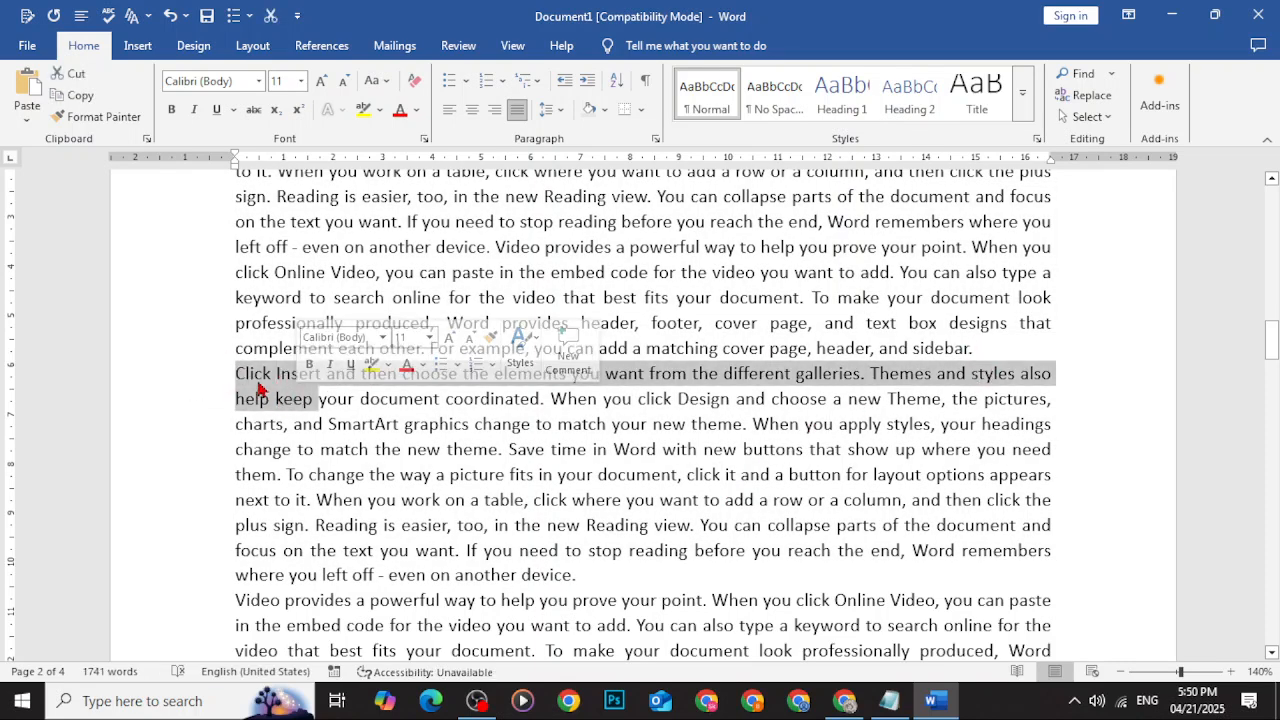
{"action": "left_click", "coordinate": [543, 474]}
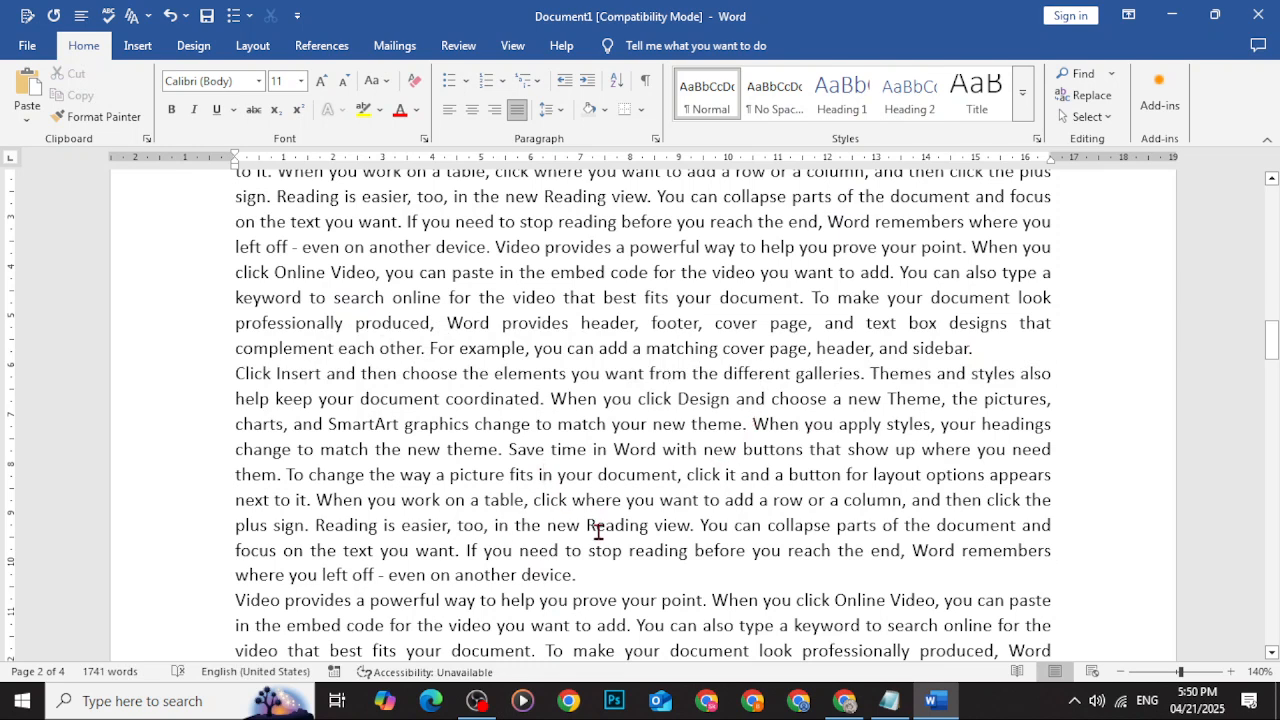
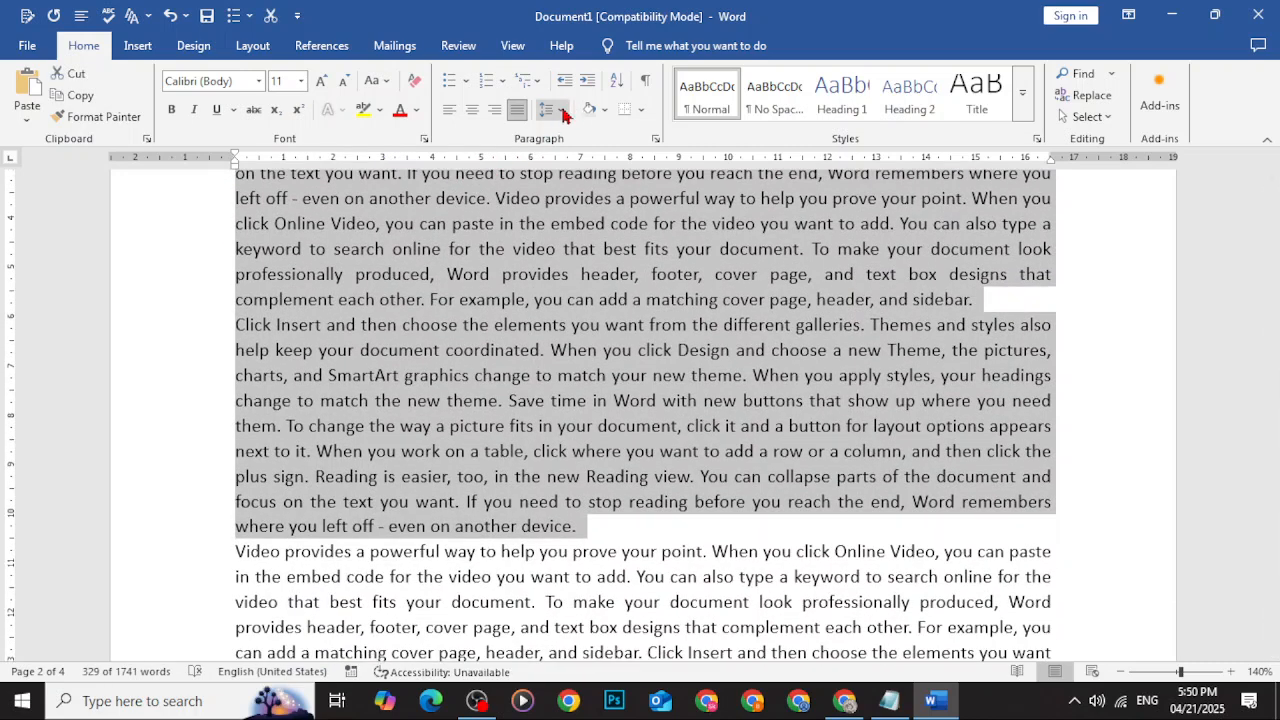
Add space after the two sample paragraphs starting "To change the way" and "Click Insert"
{"action": "left_click", "coordinate": [563, 111]}
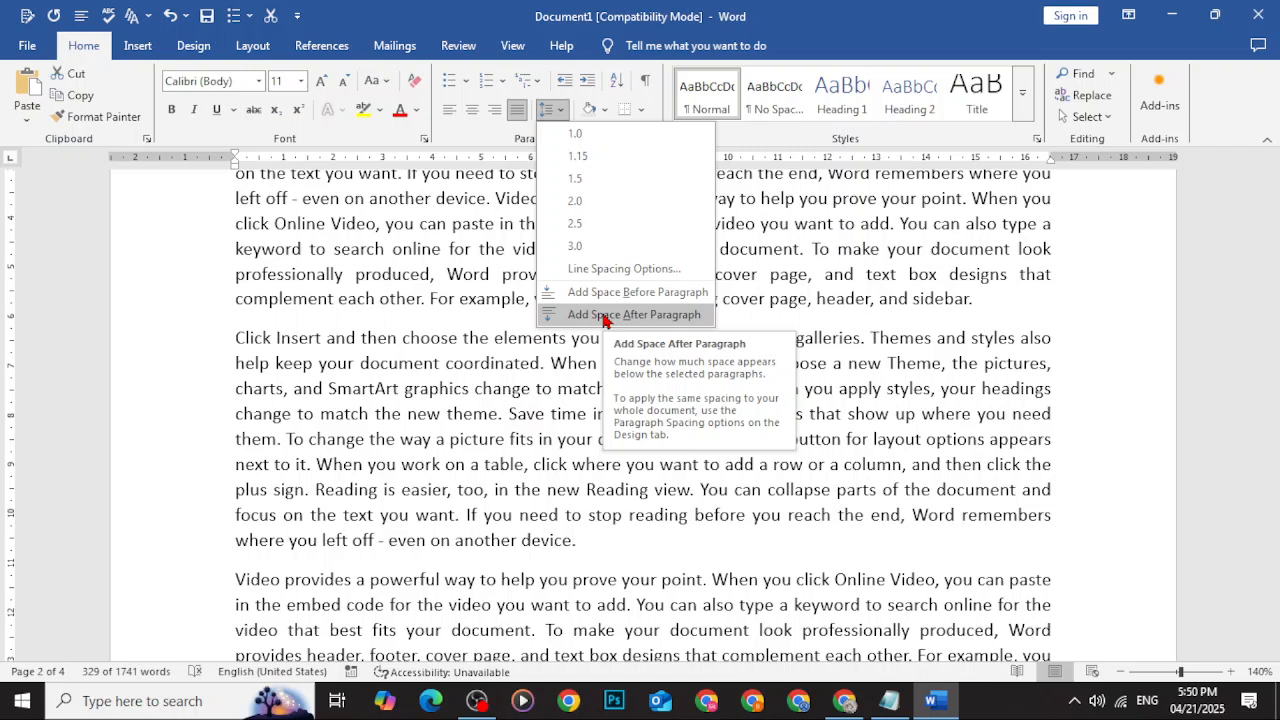
{"action": "left_click", "coordinate": [604, 316]}
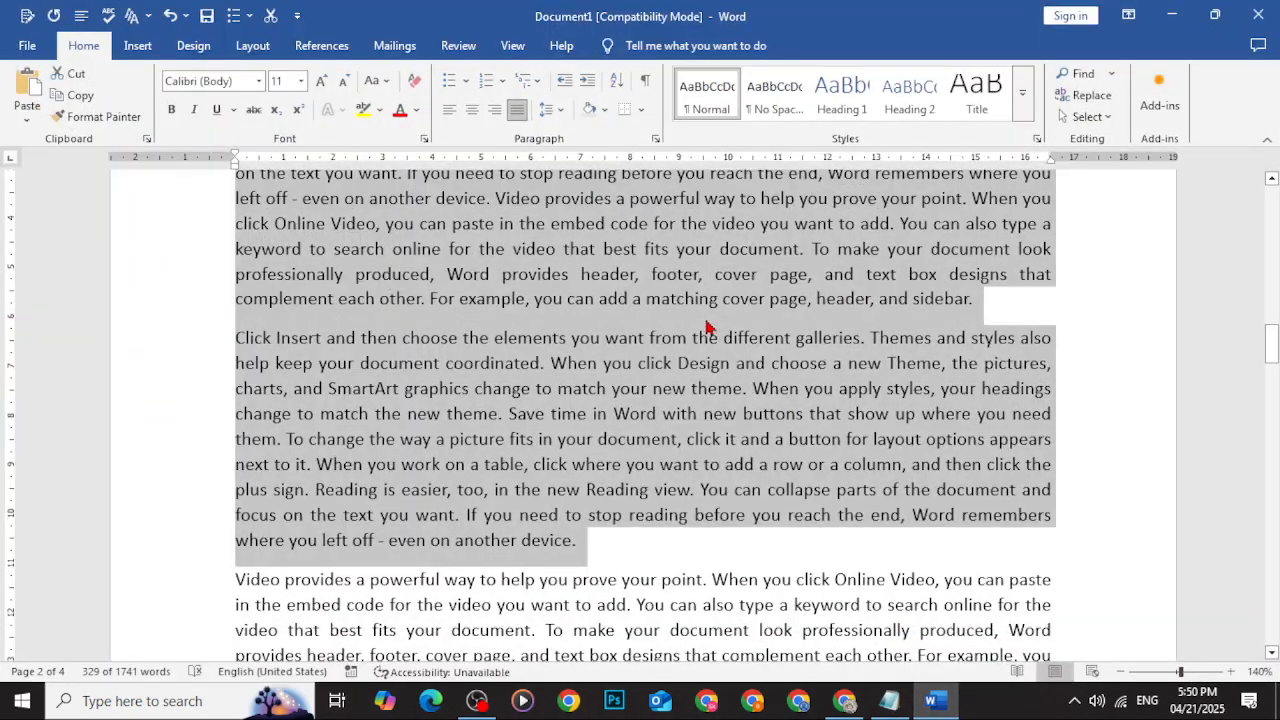
Return to the list of formatting points and highlight the Paragraph Spacing label for review
{"action": "scroll", "coordinate": [658, 379], "scroll_direction": "down", "scroll_amount": 5}
{"action": "scroll", "coordinate": [643, 397], "scroll_direction": "up", "scroll_amount": 10}
{"action": "scroll", "coordinate": [609, 374], "scroll_direction": "down", "scroll_amount": 3}
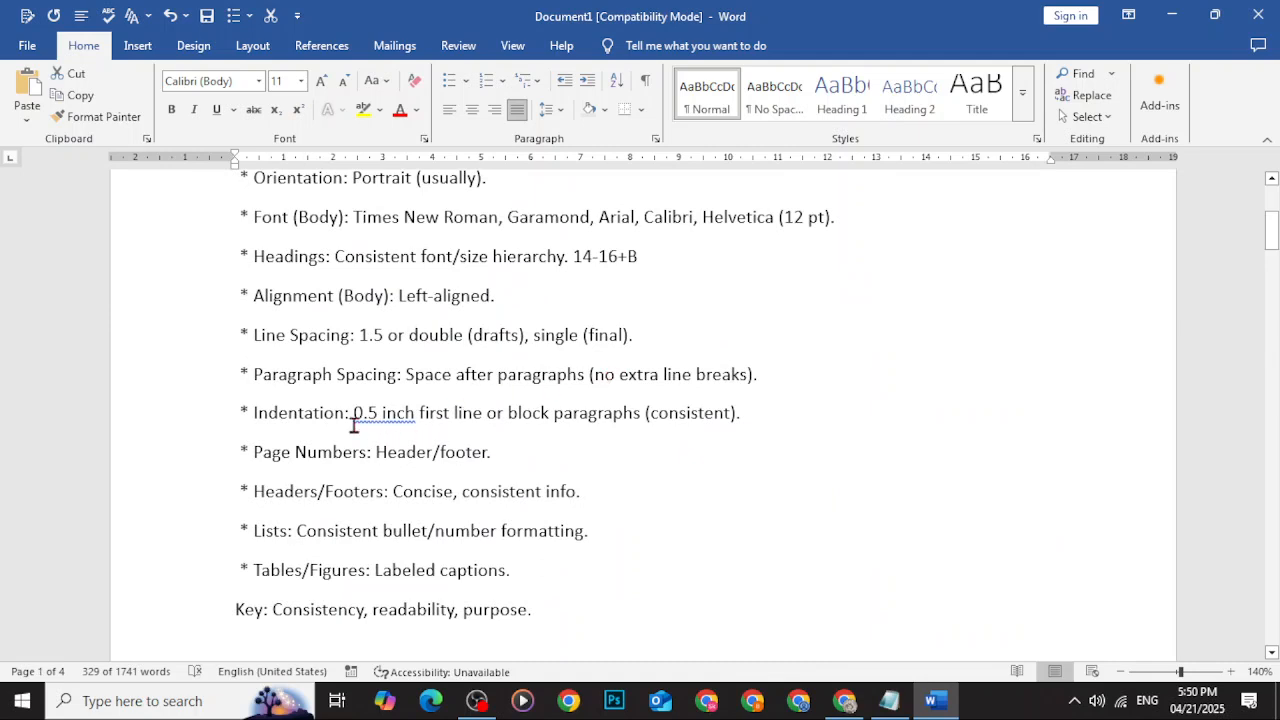
{"action": "left_click_drag", "start_coordinate": [285, 384], "coordinate": [399, 393]}
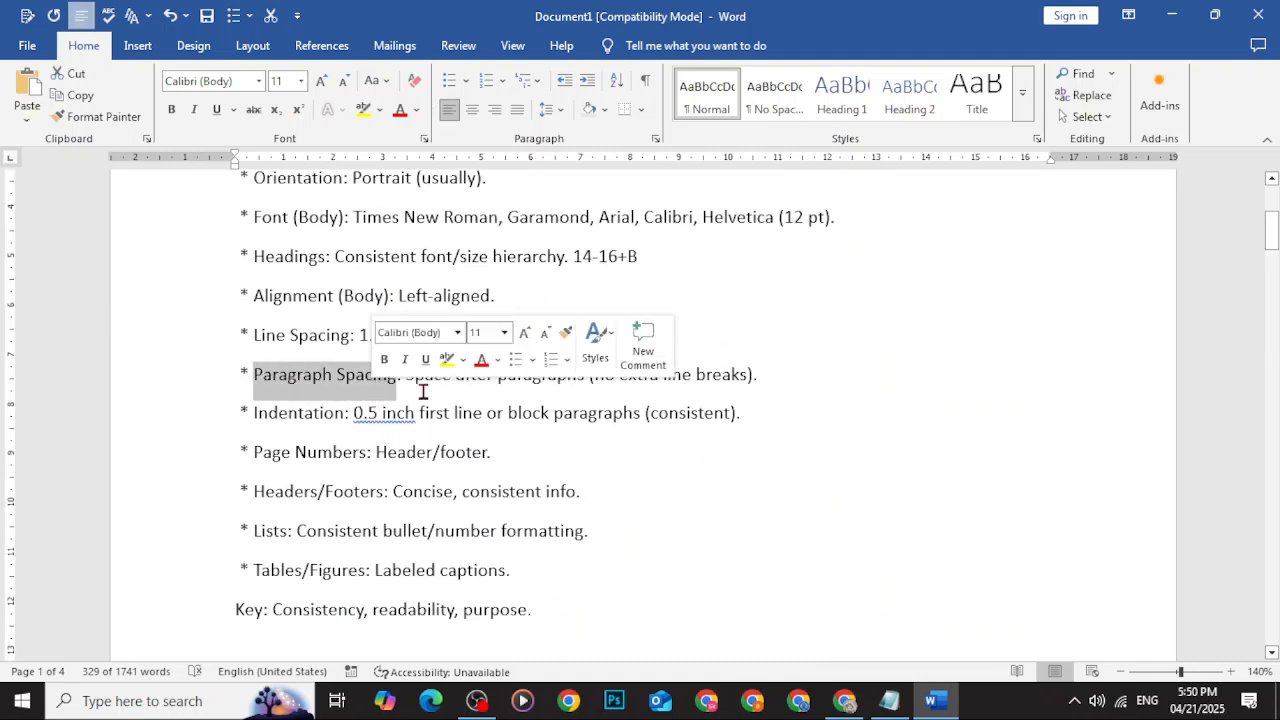
{"action": "left_click", "coordinate": [423, 385]}
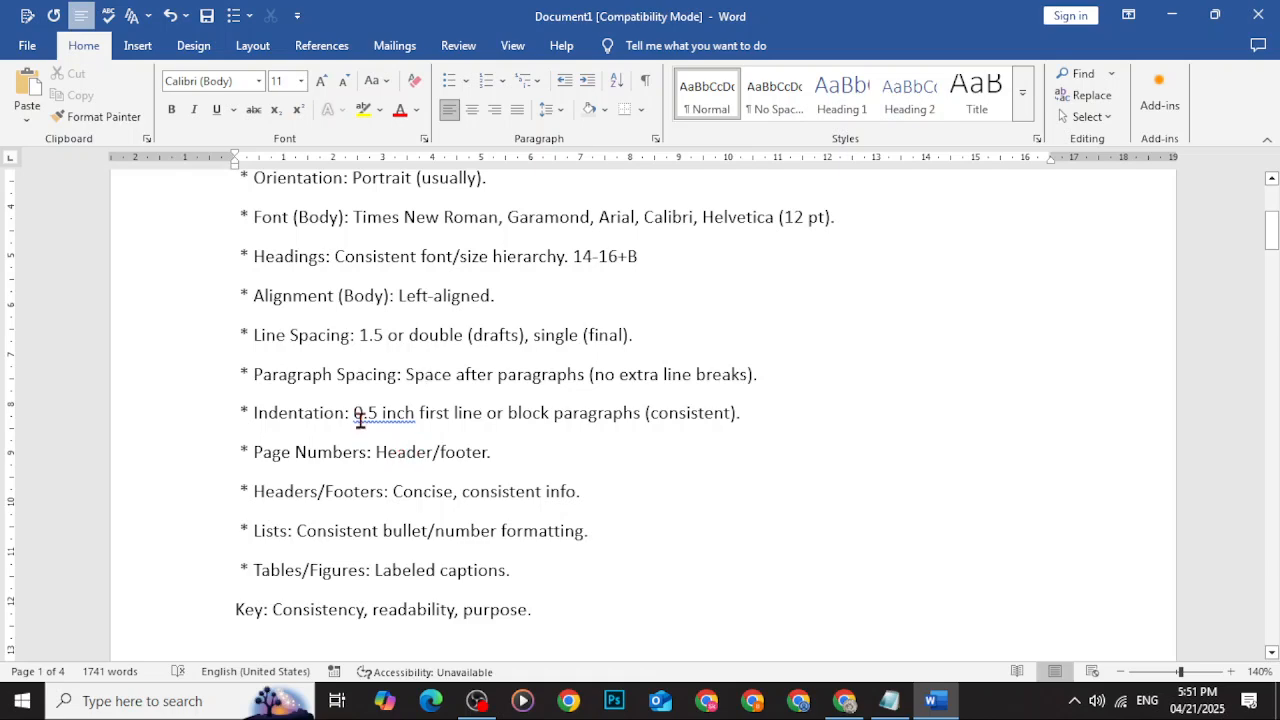
Indent the sample paragraph starting "To change the way a picture fits" by about 2.2 cm on the left and 3.5 cm on the right
{"action": "scroll", "coordinate": [366, 428], "scroll_direction": "down", "scroll_amount": 5}
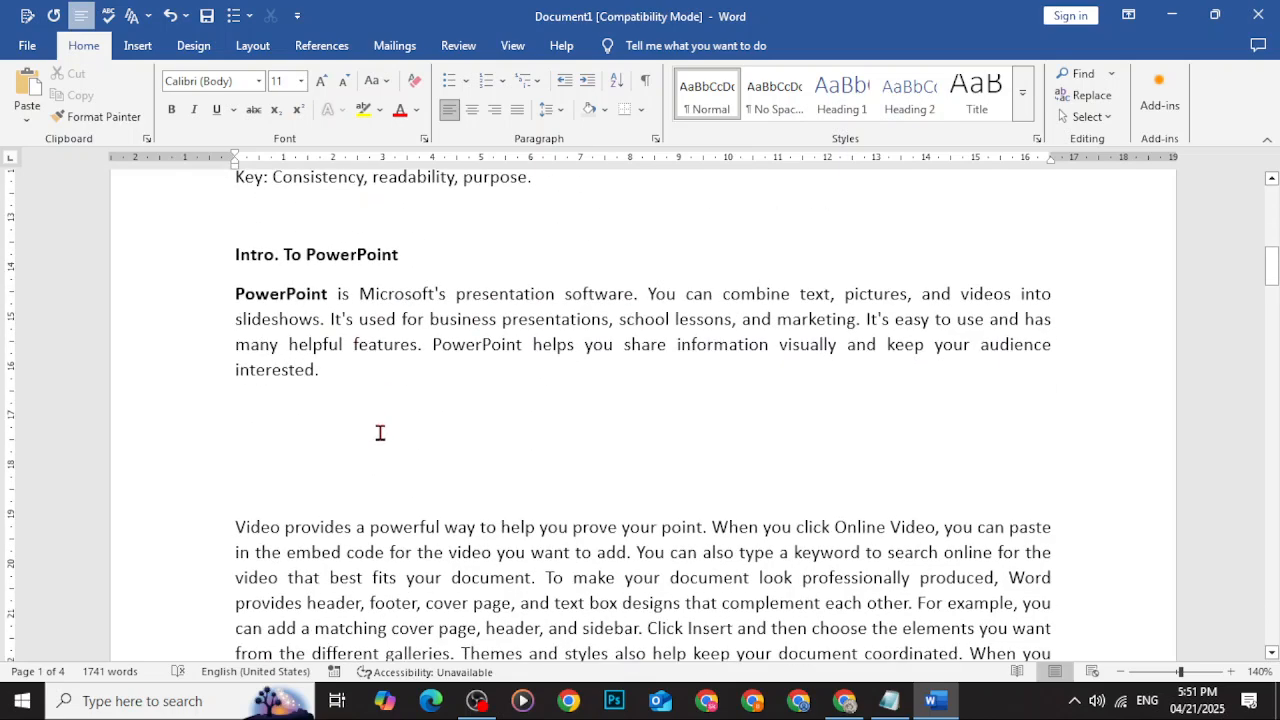
{"action": "scroll", "coordinate": [261, 538], "scroll_direction": "down", "scroll_amount": 13}
{"action": "scroll", "coordinate": [259, 500], "scroll_direction": "up", "scroll_amount": 4}
{"action": "left_click_drag", "start_coordinate": [237, 313], "coordinate": [968, 514]}
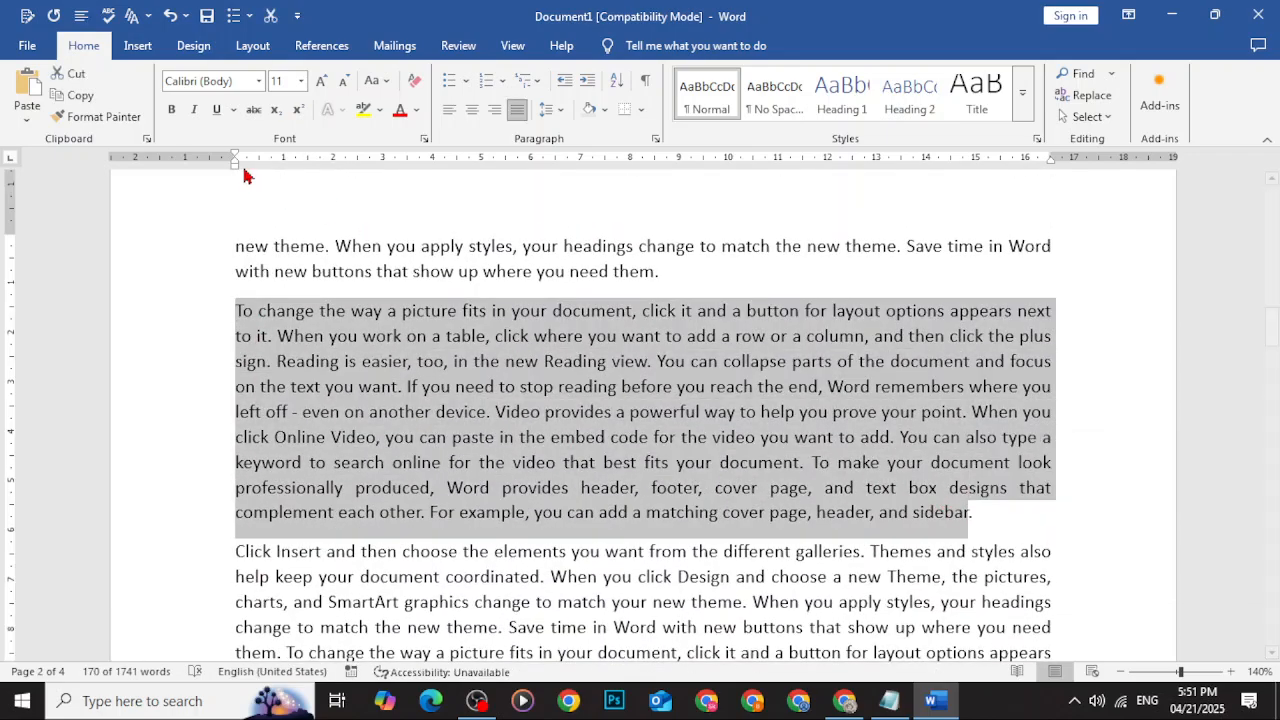
{"action": "left_click_drag", "start_coordinate": [238, 170], "coordinate": [343, 174]}
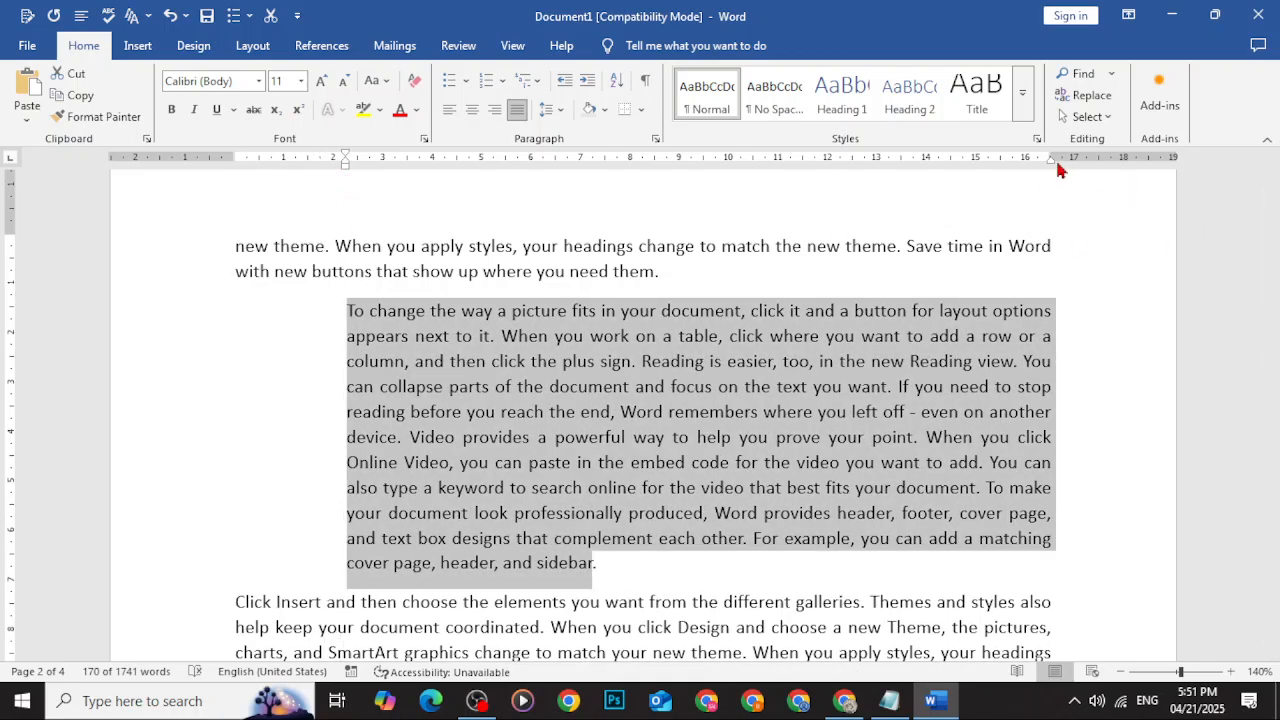
{"action": "left_click_drag", "start_coordinate": [1050, 161], "coordinate": [881, 175]}
{"action": "scroll", "coordinate": [1008, 525], "scroll_direction": "down", "scroll_amount": 1}
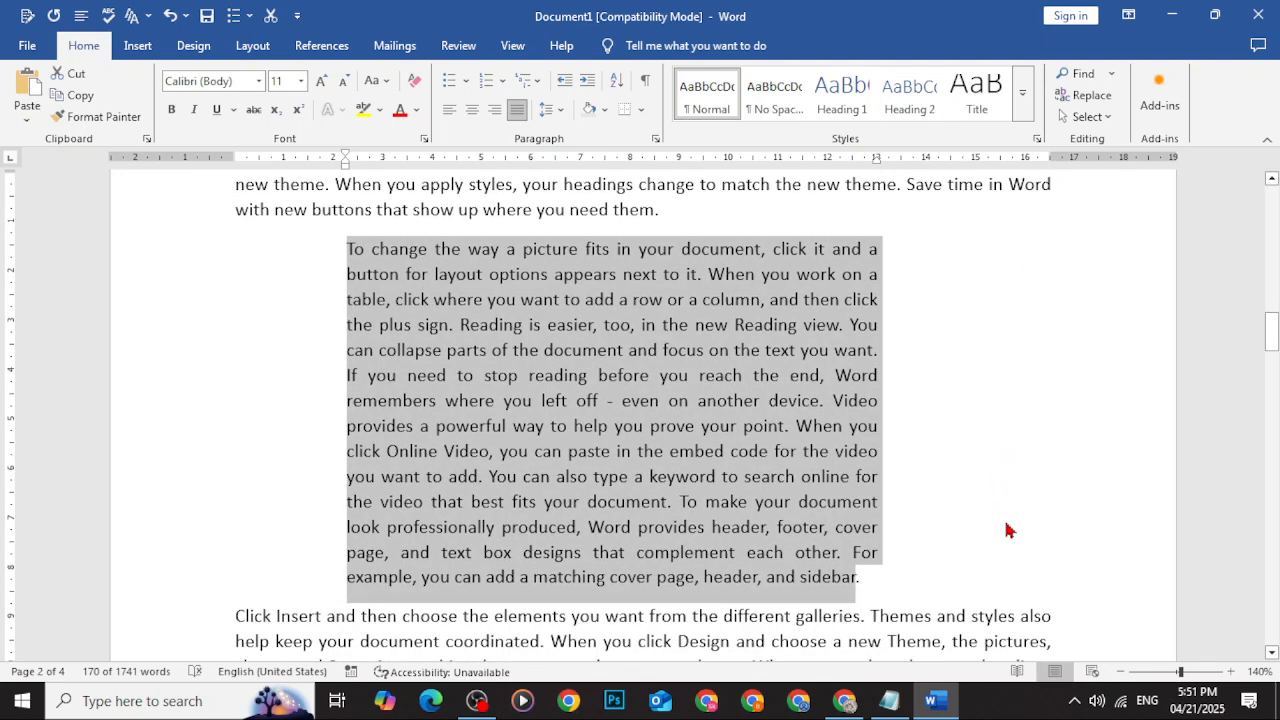
Check the objectives list in Notepad and return to the Intro. To PowerPoint section of the Word document
{"action": "left_click", "coordinate": [1172, 15]}
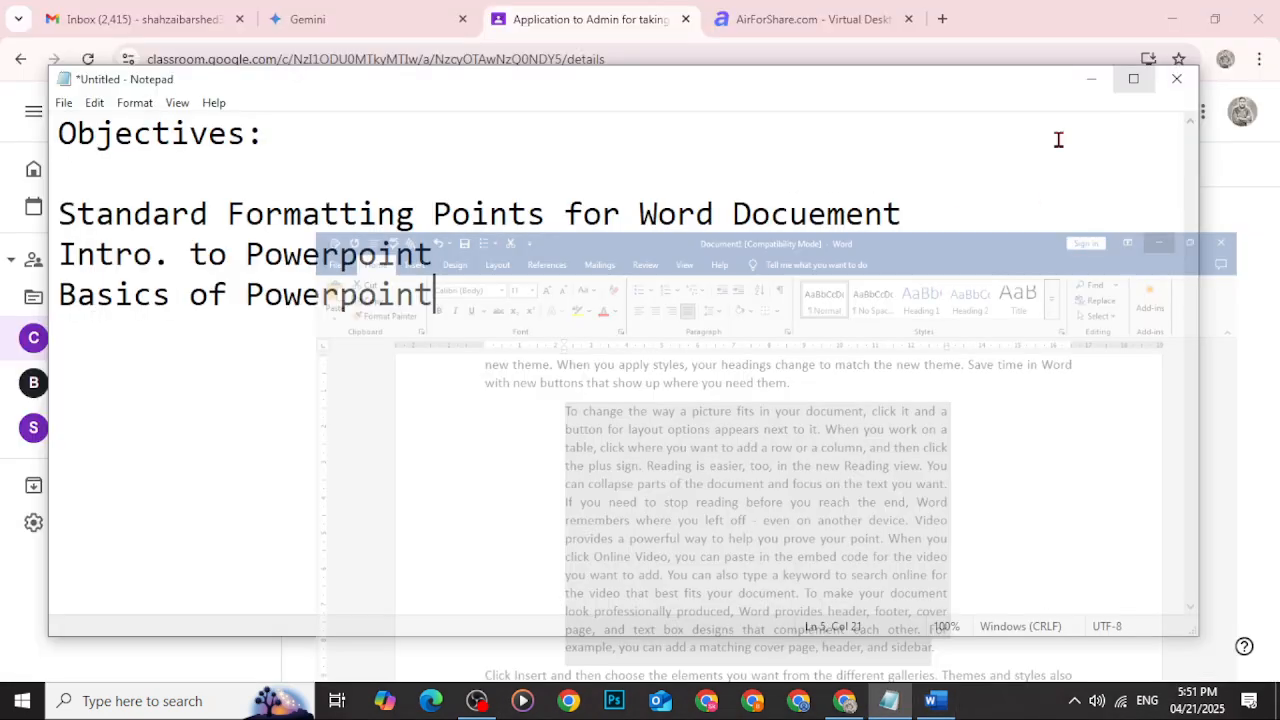
{"action": "left_click", "coordinate": [935, 700]}
{"action": "scroll", "coordinate": [812, 485], "scroll_direction": "up", "scroll_amount": 10}
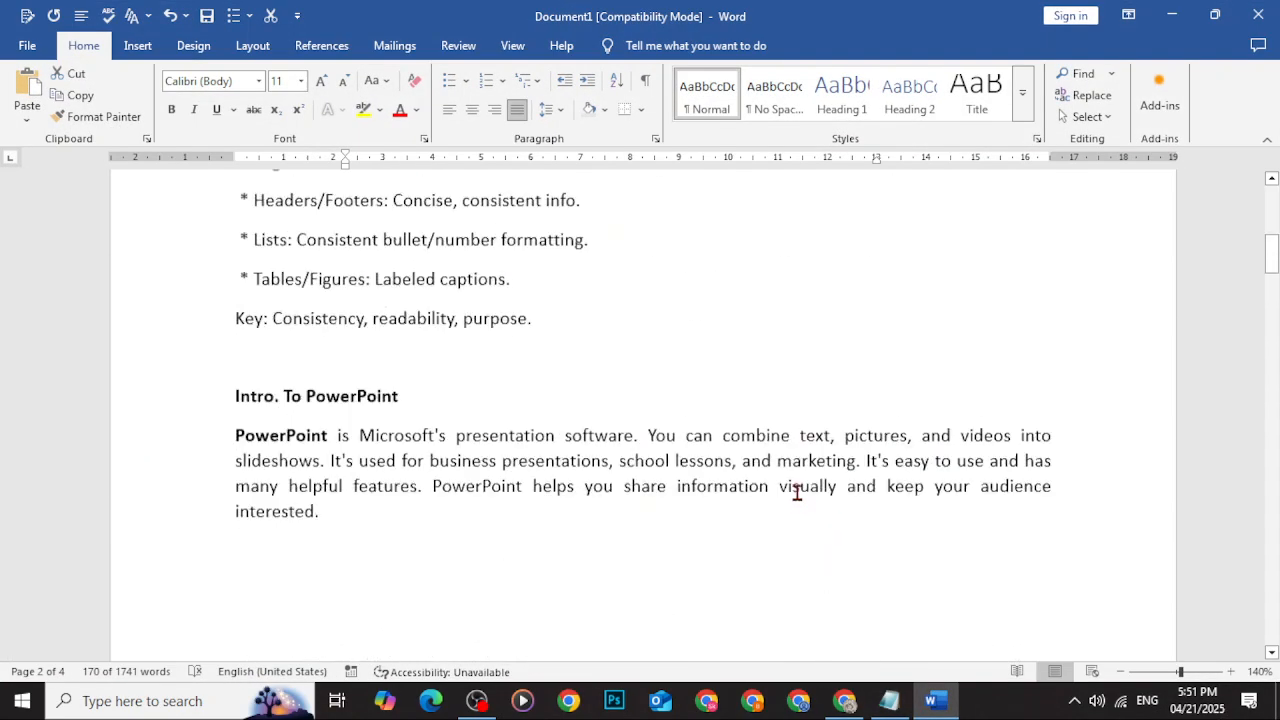
Review the formatting list, marking the Page Numbers and Lists points, the 12 pt body size and the 14-16+B heading size
{"action": "scroll", "coordinate": [406, 526], "scroll_direction": "down", "scroll_amount": 2}
{"action": "left_click_drag", "start_coordinate": [265, 453], "coordinate": [281, 453]}
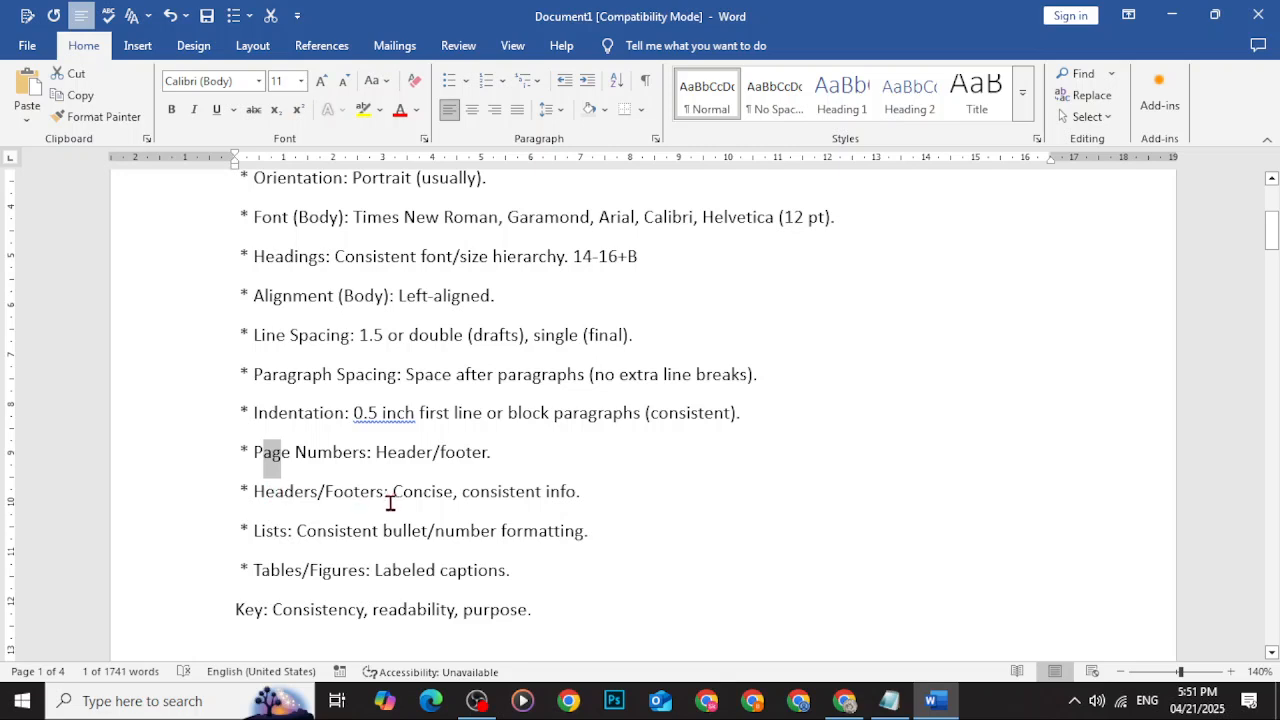
{"action": "left_click", "coordinate": [278, 531]}
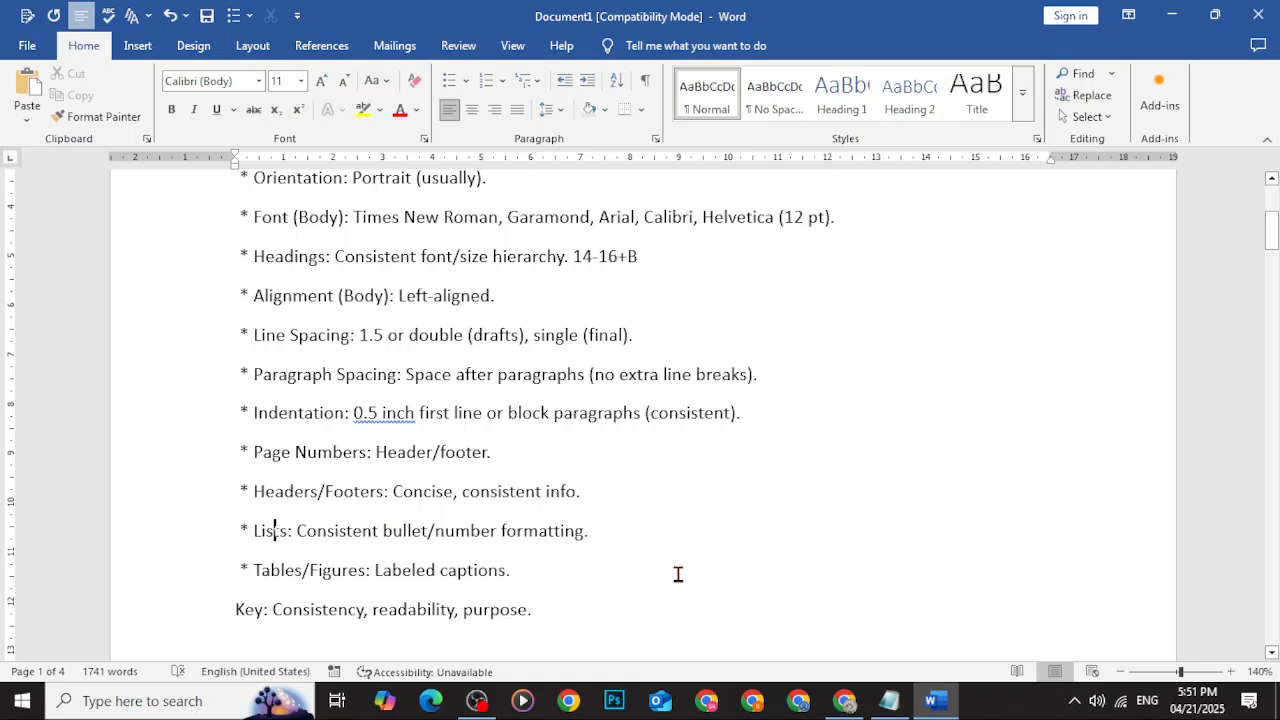
{"action": "scroll", "coordinate": [734, 631], "scroll_direction": "up", "scroll_amount": 5}
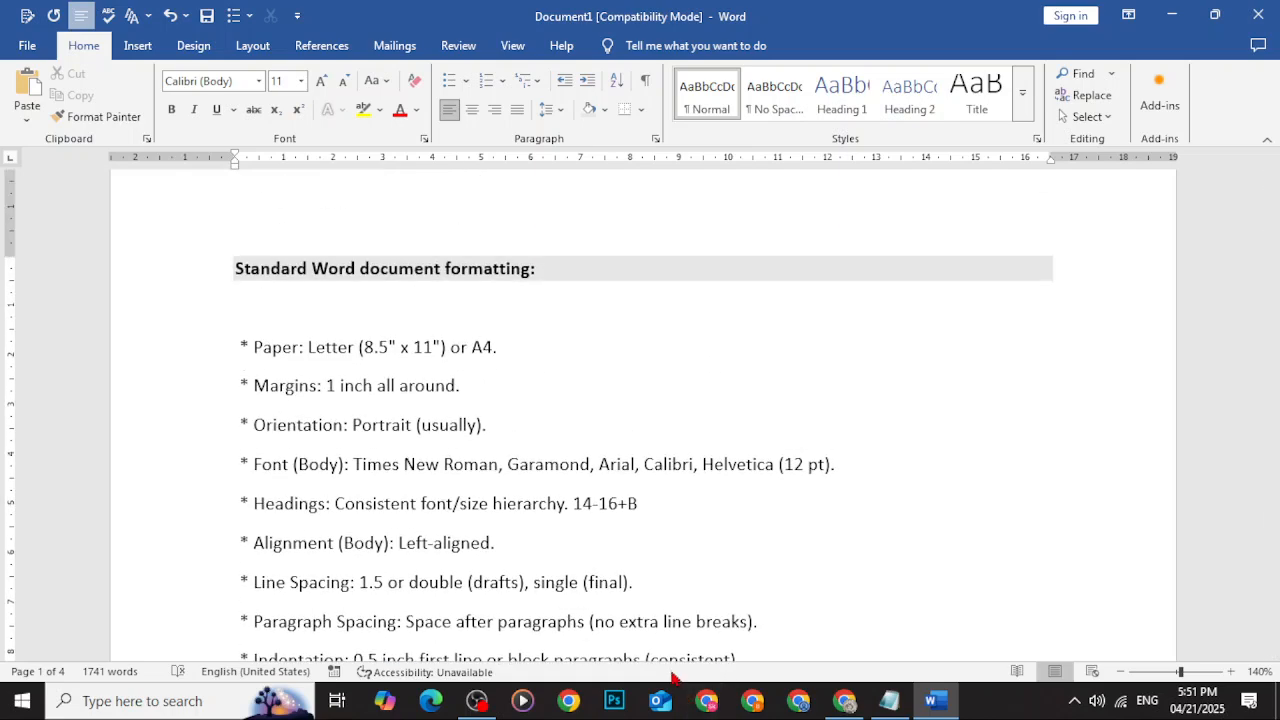
{"action": "scroll", "coordinate": [614, 564], "scroll_direction": "down", "scroll_amount": 4}
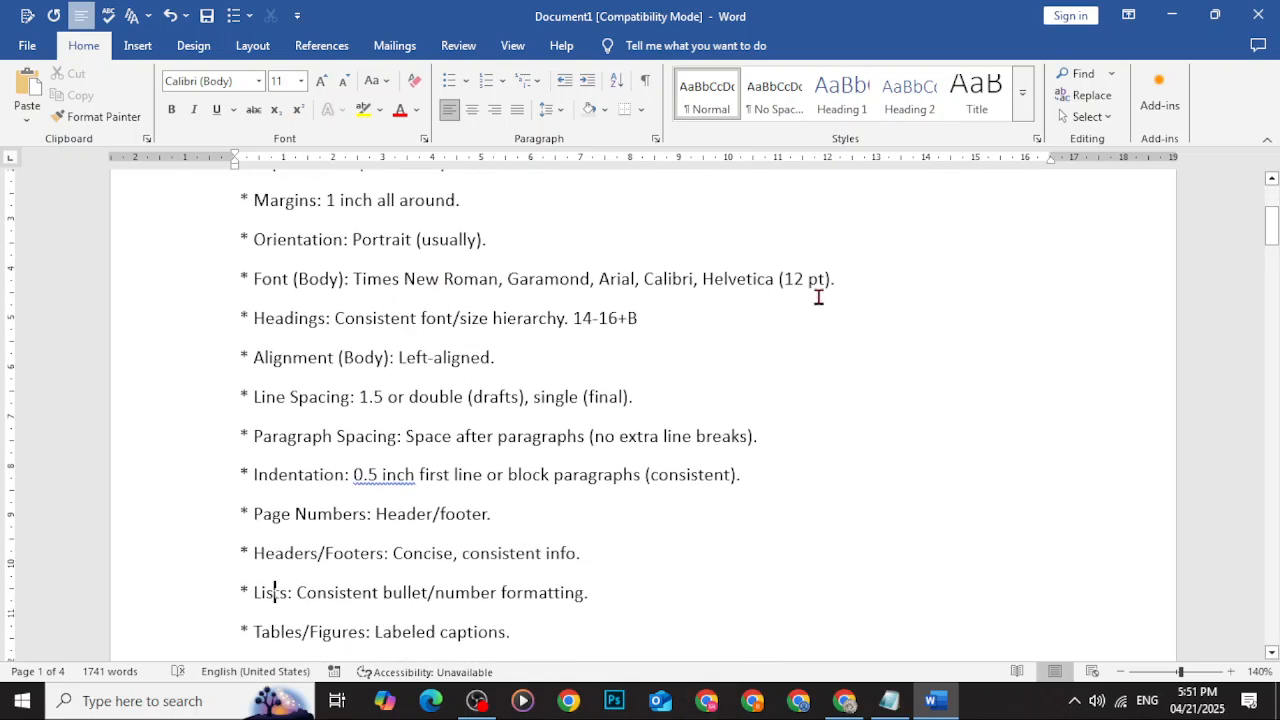
{"action": "left_click_drag", "start_coordinate": [837, 290], "coordinate": [780, 290]}
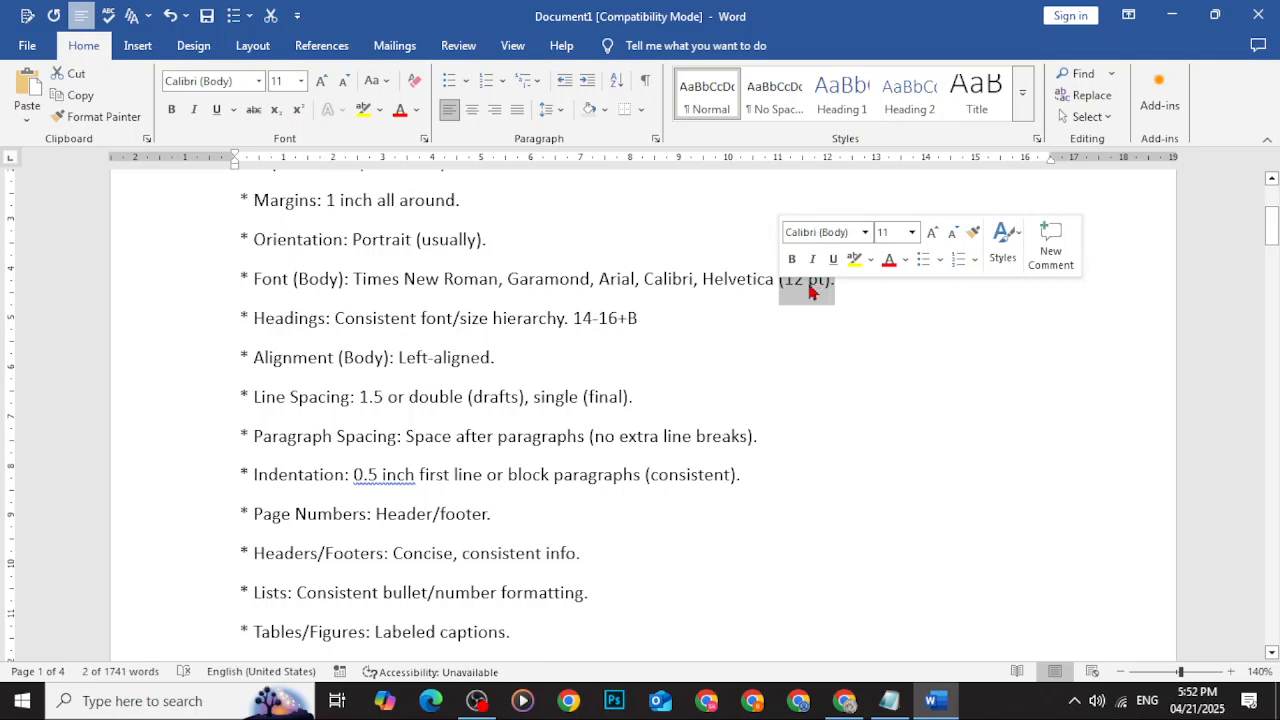
{"action": "left_click", "coordinate": [809, 289]}
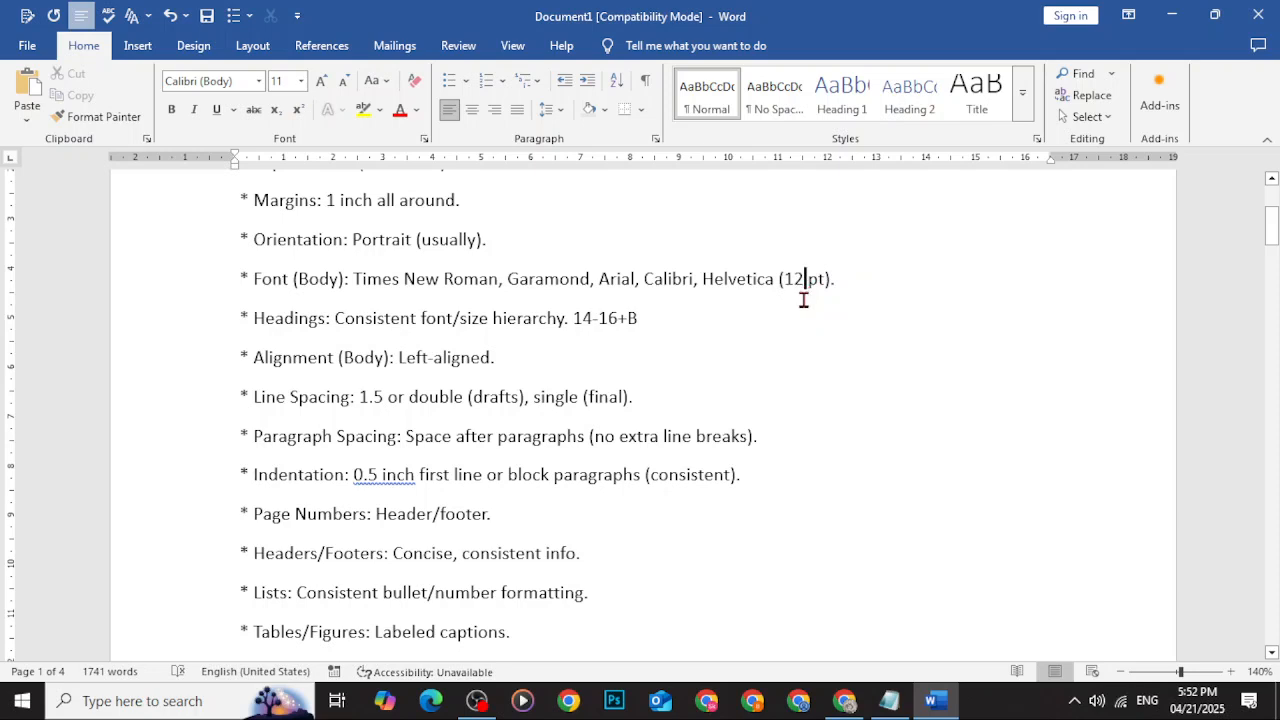
{"action": "left_click_drag", "start_coordinate": [638, 322], "coordinate": [570, 330]}
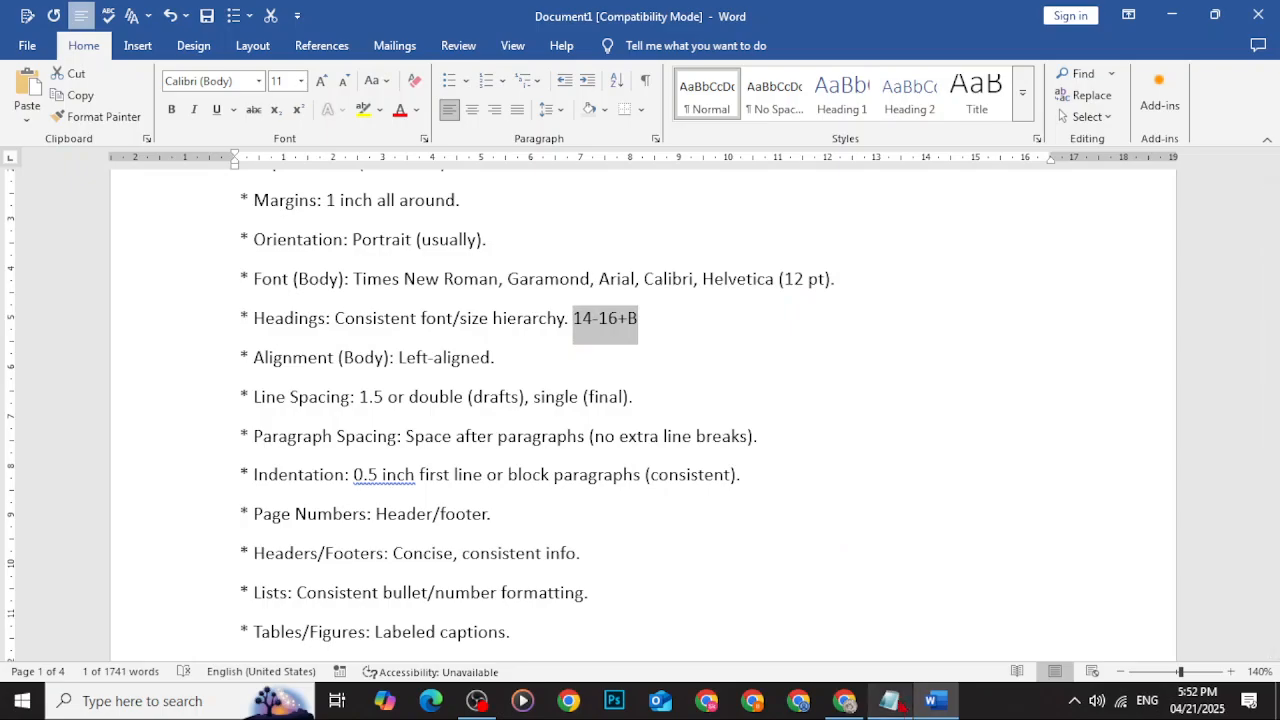
Start a sample letter below the last paragraph of the document with the lines "To" and "The Principal,"
{"action": "scroll", "coordinate": [645, 357], "scroll_direction": "down", "scroll_amount": 20}
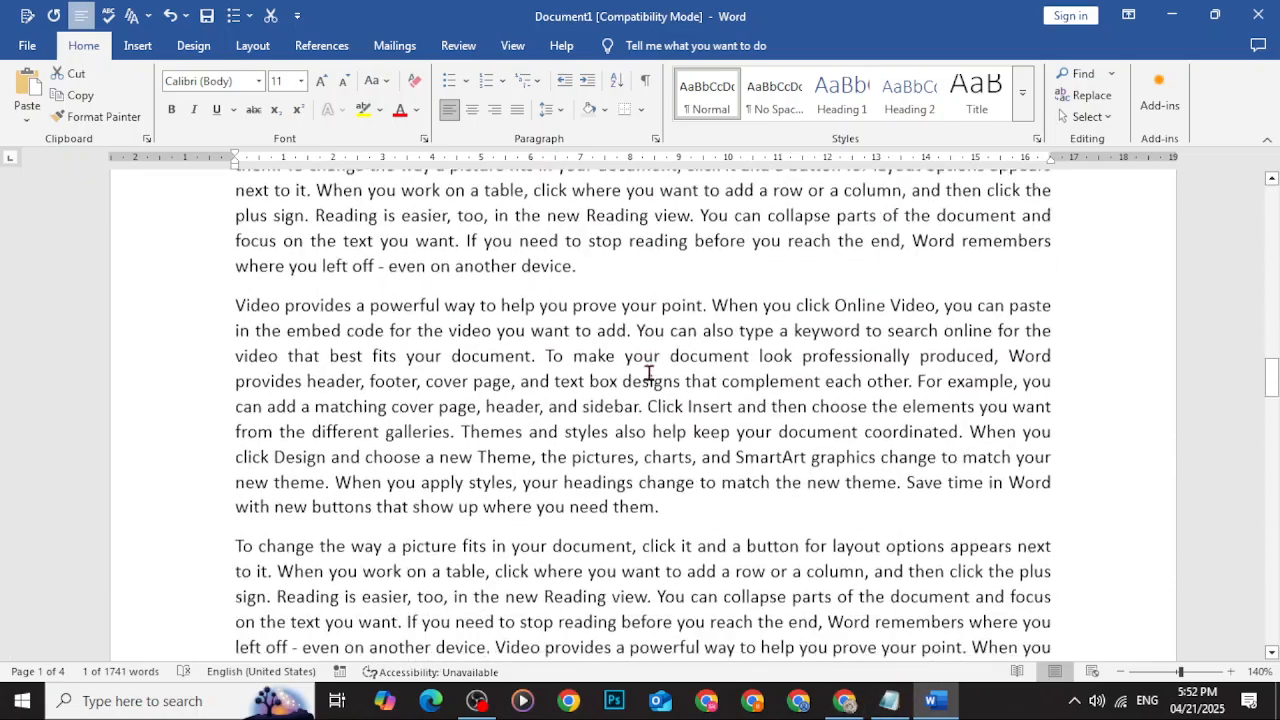
{"action": "scroll", "coordinate": [650, 372], "scroll_direction": "down", "scroll_amount": 15}
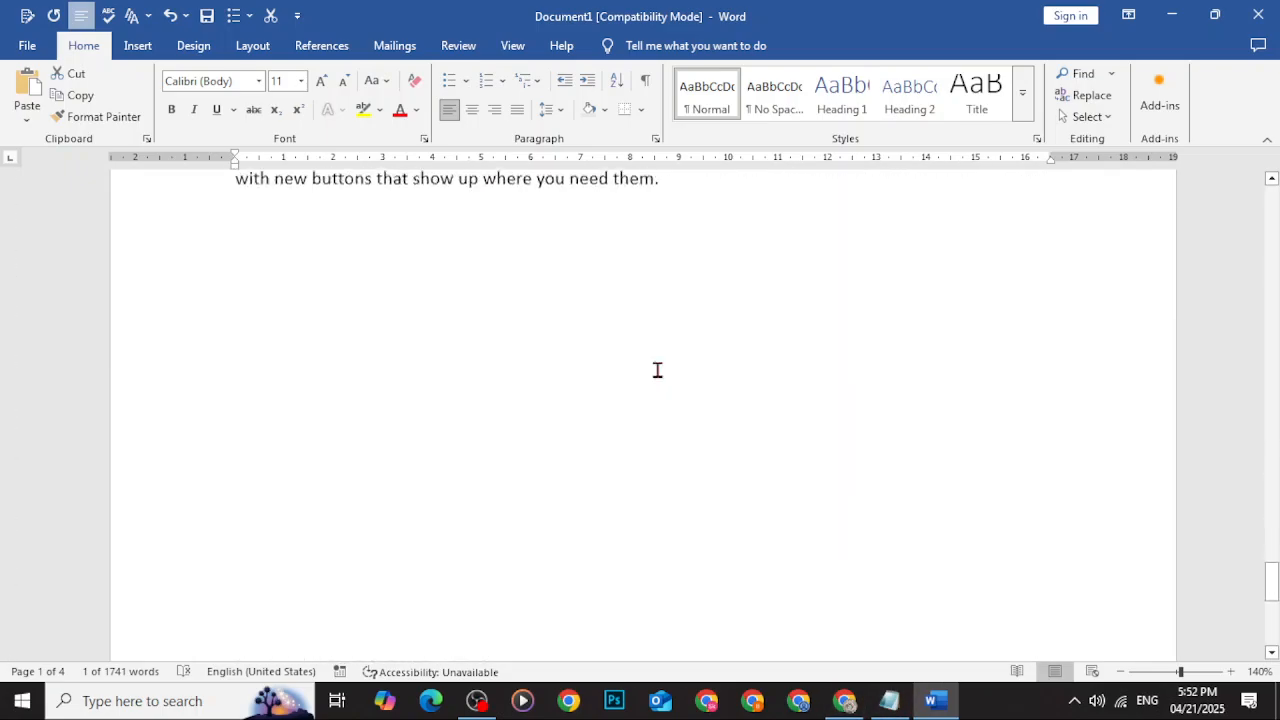
{"action": "scroll", "coordinate": [637, 380], "scroll_direction": "up", "scroll_amount": 3}
{"action": "left_click", "coordinate": [283, 488]}
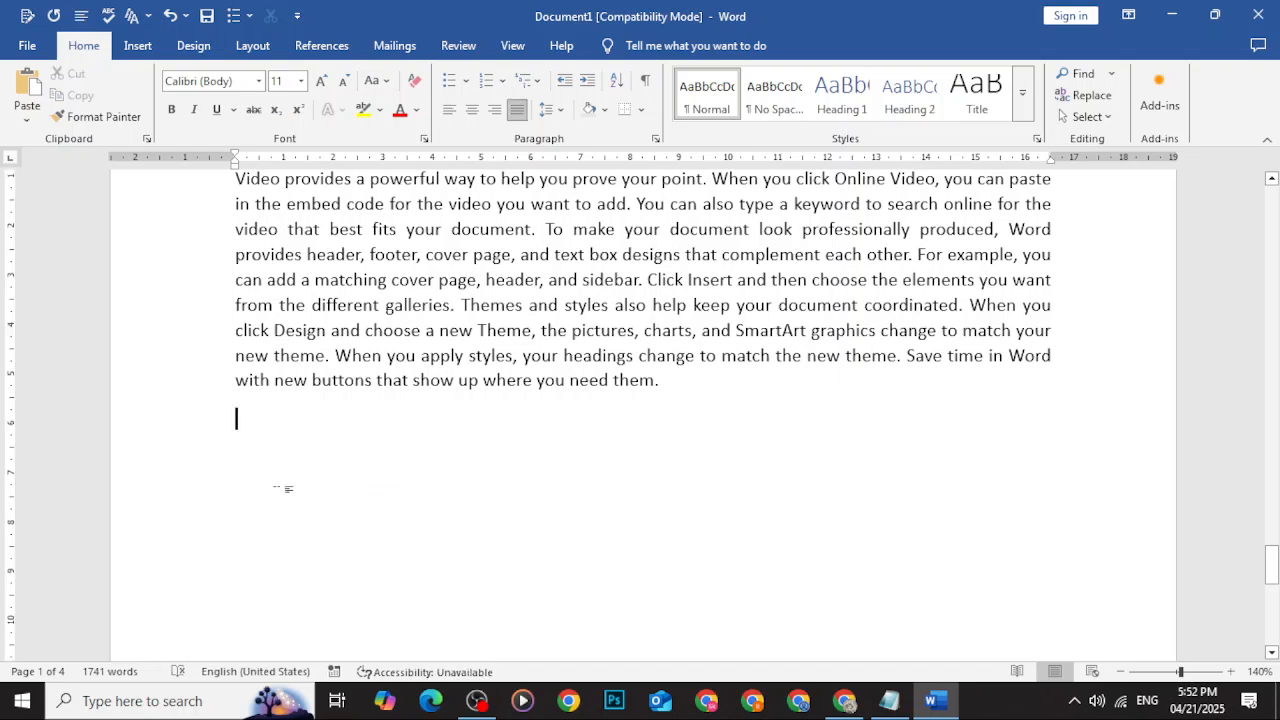
{"action": "type", "text": "Ti"}
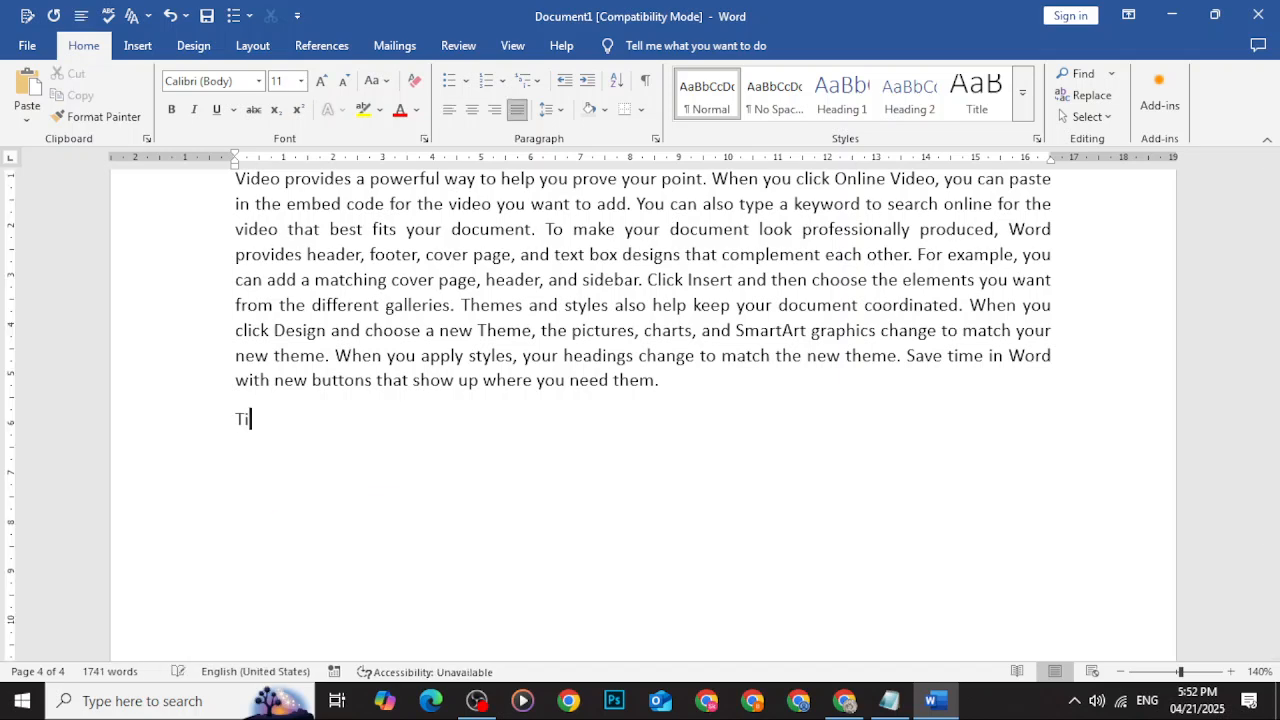
{"action": "type", "text": "o"}
{"action": "key", "text": "Return"}
{"action": "type", "text": "The Princia"}
{"action": "key", "text": "BackSpace"}
{"action": "key", "text": "BackSpace"}
{"action": "type", "text": "ipal,"}
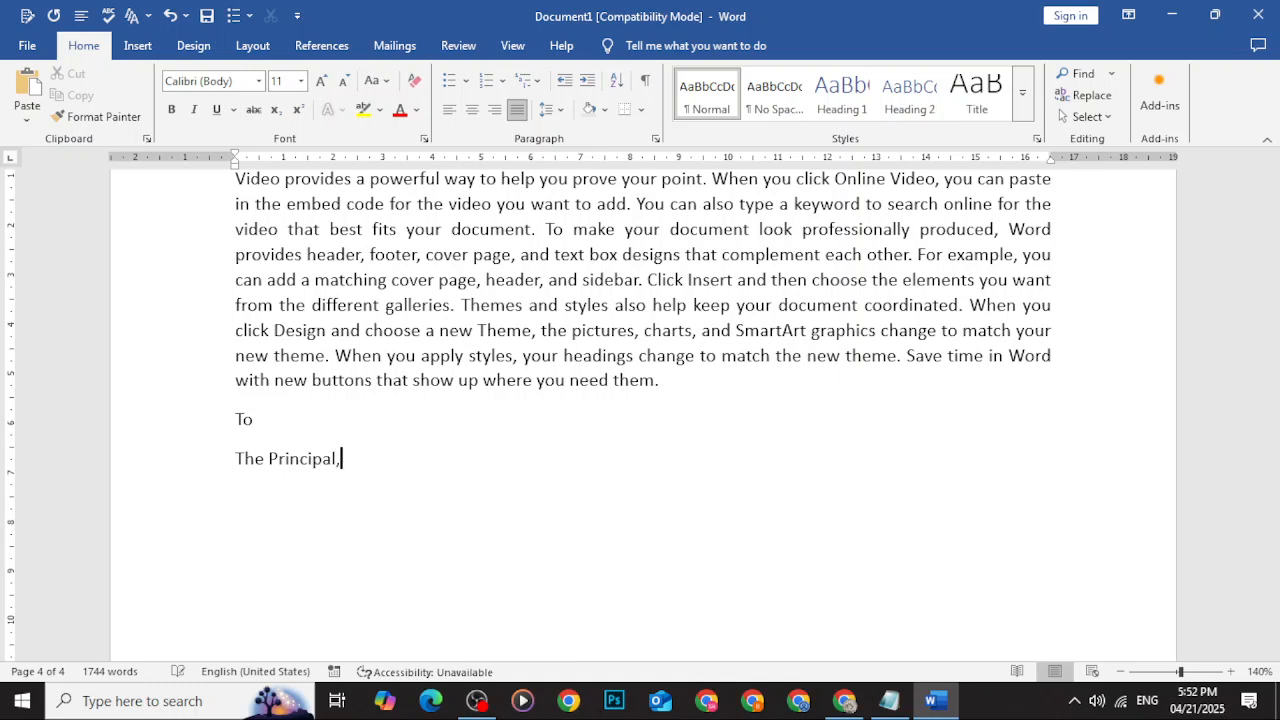
Indent the first line of "The Principal," by one tab stop under "To"
{"action": "key", "text": "Left"}
{"action": "key", "text": "Left"}
{"action": "key", "text": "Left"}
{"action": "key", "text": "Left"}
{"action": "key", "text": "Left"}
{"action": "key", "text": "Left"}
{"action": "key", "text": "Left"}
{"action": "key", "text": "Tab"}
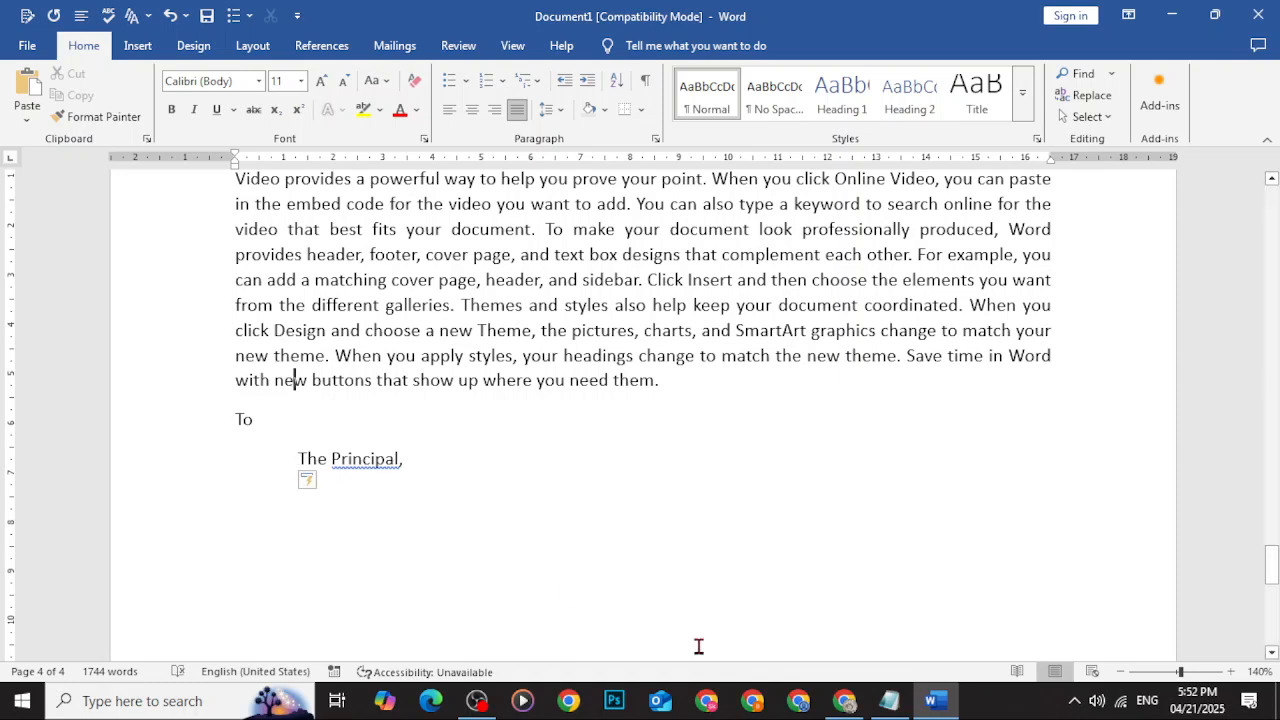
Accept the suggested lowercase correction "principal" in the addressee line and start a new line below it
{"action": "left_click", "coordinate": [405, 460]}
{"action": "key", "text": "BackSpace"}
{"action": "type", "text": ","}
{"action": "right_click", "coordinate": [363, 462]}
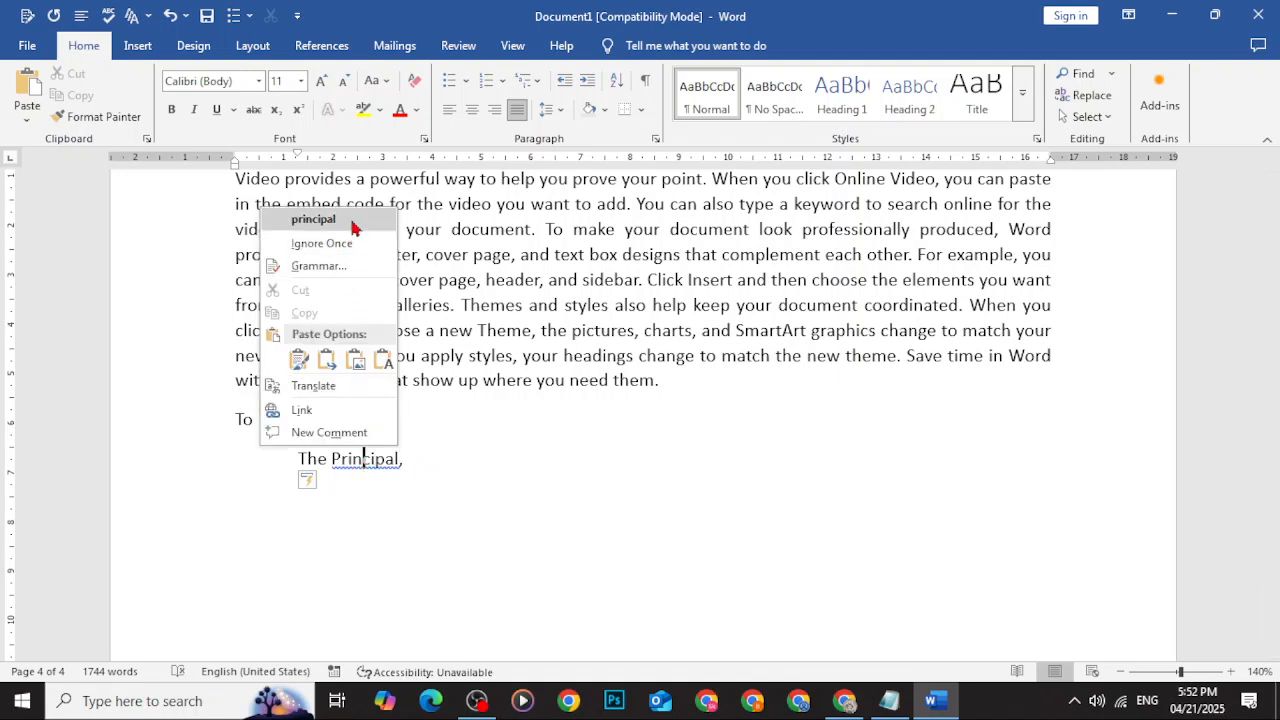
{"action": "left_click", "coordinate": [351, 219]}
{"action": "key", "text": "Return"}
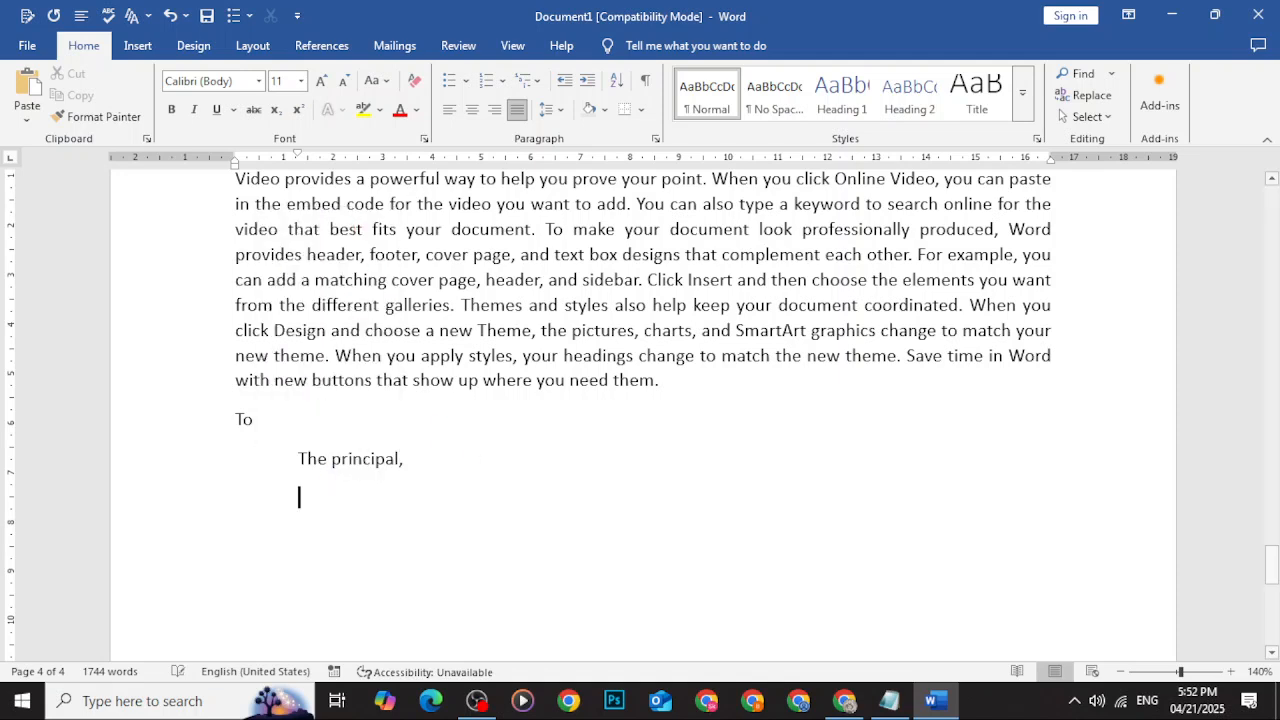
Add the indented address lines "ABC College," and "Karachi." below the addressee
{"action": "type", "text": "AB"}
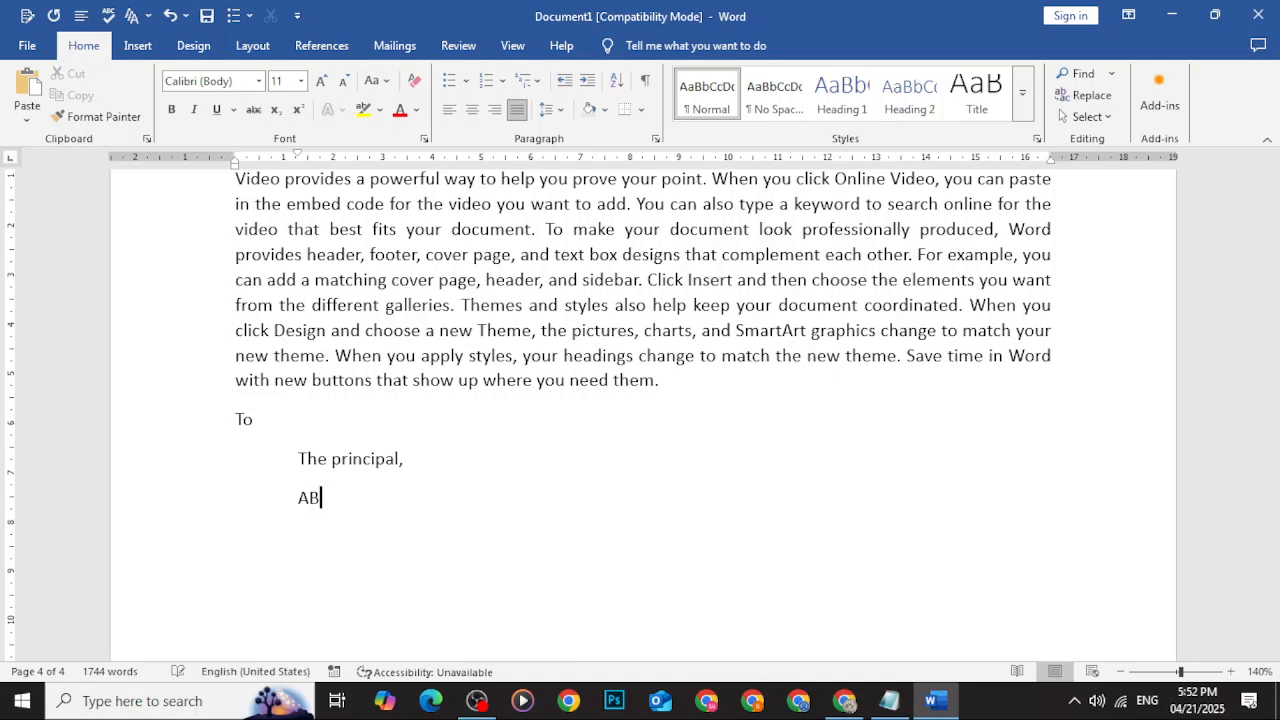
{"action": "type", "text": "C College,"}
{"action": "type", "text": " Karachi."}
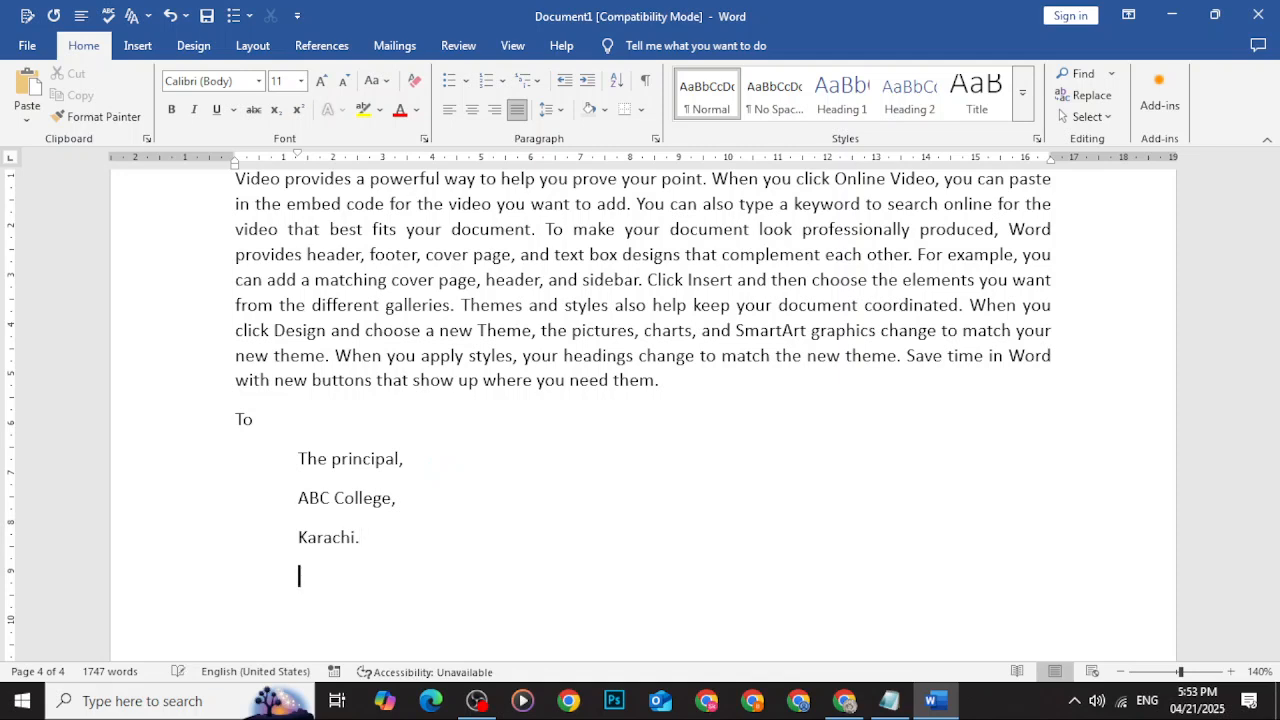
Add an unindented "Subject:" line below the address
{"action": "key", "text": "Return"}
{"action": "key", "text": "BackSpace"}
{"action": "type", "text": "Sunje"}
{"action": "key", "text": "BackSpace"}
{"action": "key", "text": "BackSpace"}
{"action": "key", "text": "BackSpace"}
{"action": "type", "text": "bject:"}
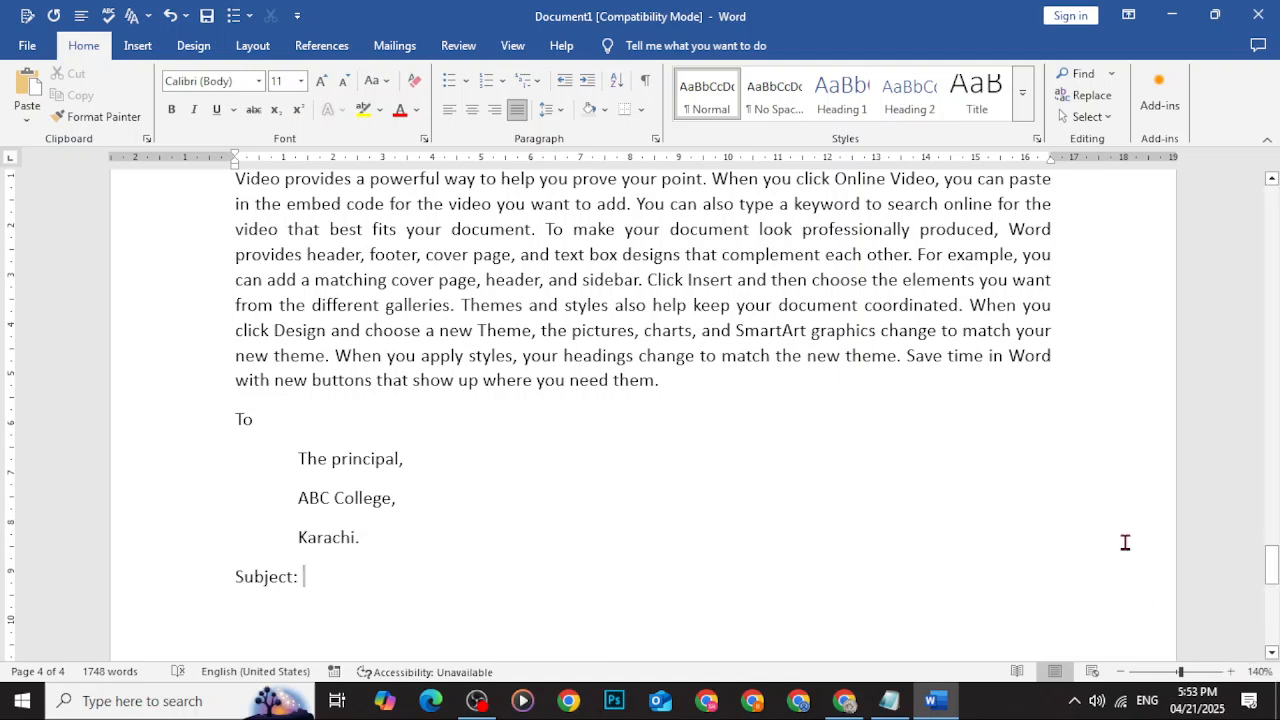
Select the three indented address lines and view the available line and paragraph spacing options without applying one
{"action": "left_click_drag", "start_coordinate": [394, 537], "coordinate": [307, 456]}
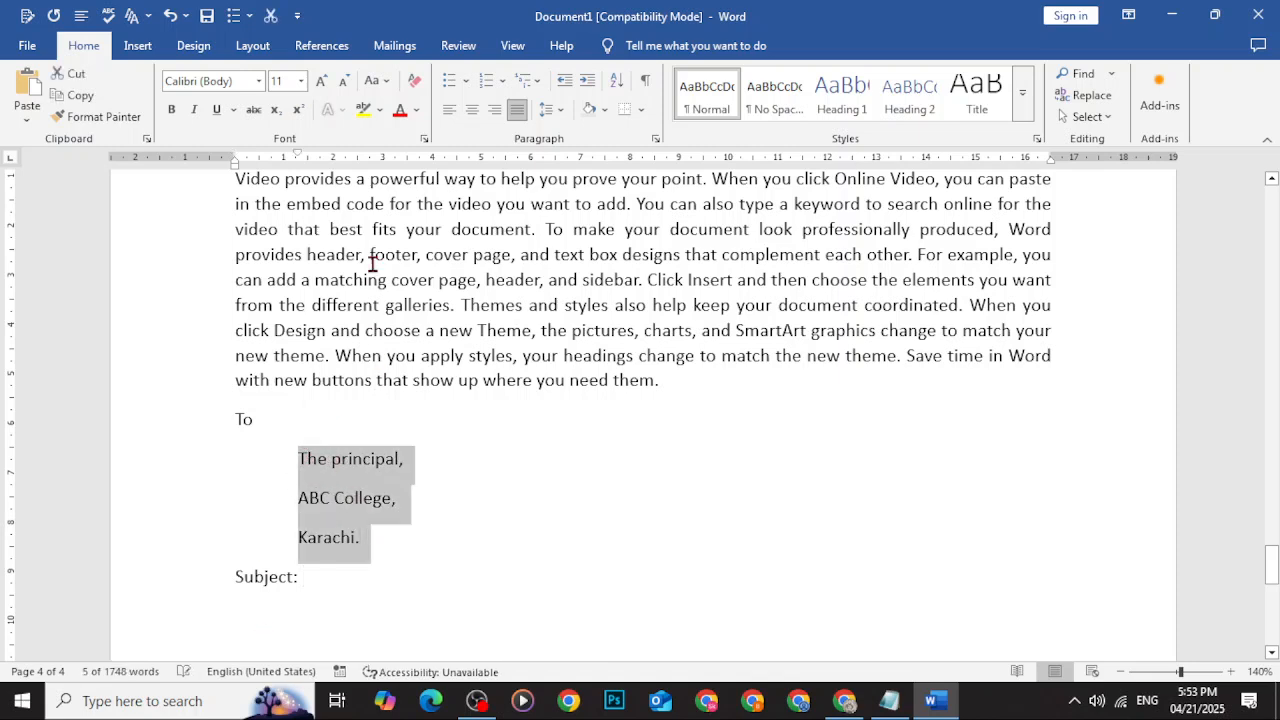
{"action": "left_click", "coordinate": [558, 113]}
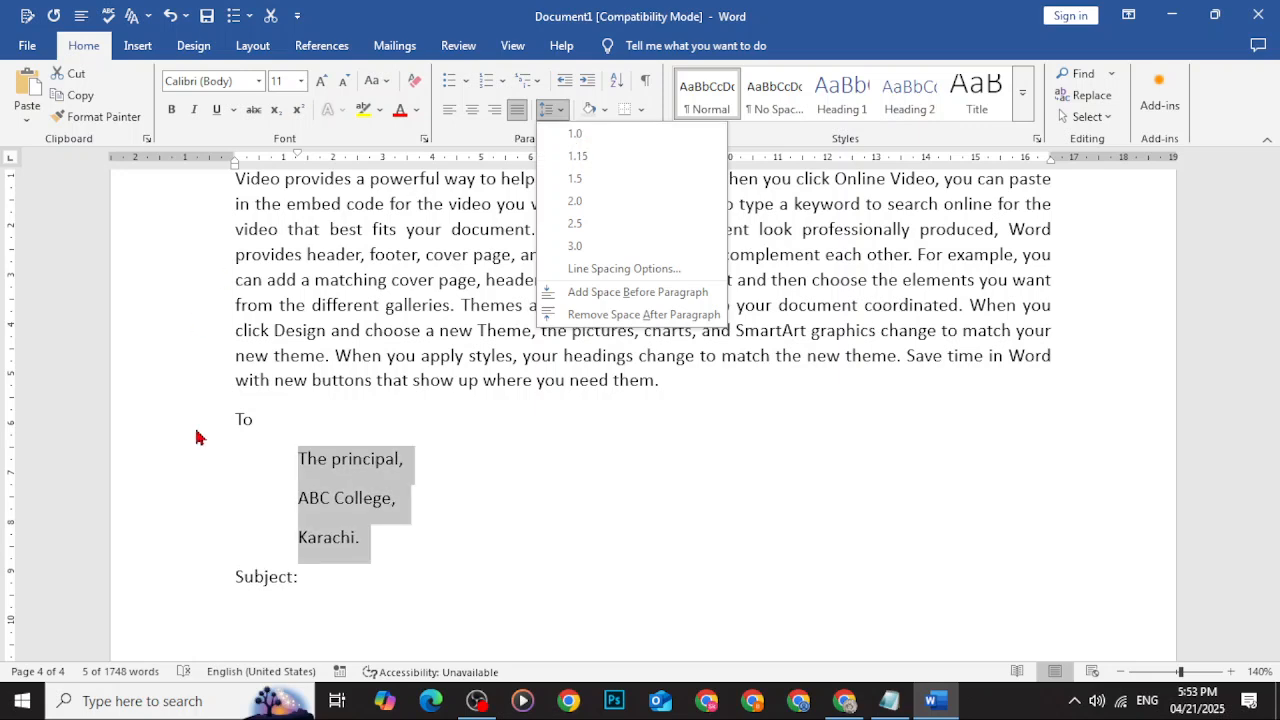
{"action": "left_click", "coordinate": [480, 472]}
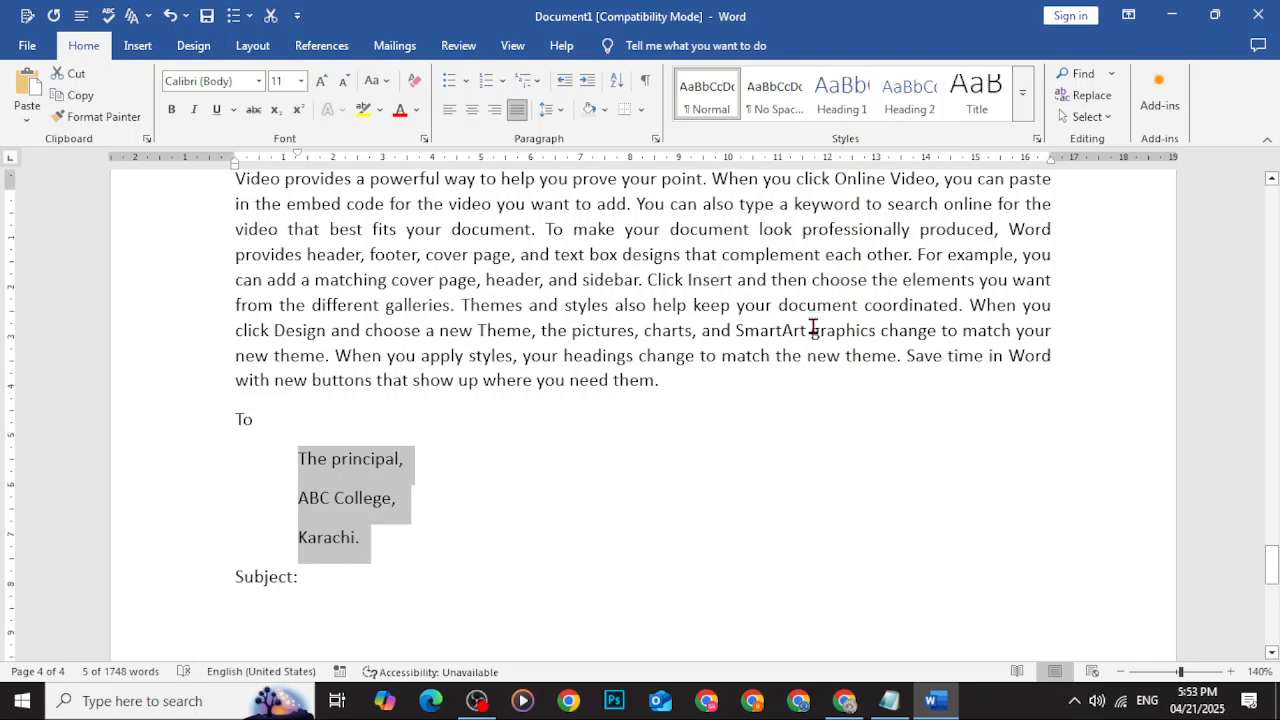
Shade the "Standard Word document formatting:" heading with the orange theme color
{"action": "scroll", "coordinate": [814, 329], "scroll_direction": "up", "scroll_amount": 2}
{"action": "scroll", "coordinate": [930, 390], "scroll_direction": "up", "scroll_amount": 20}
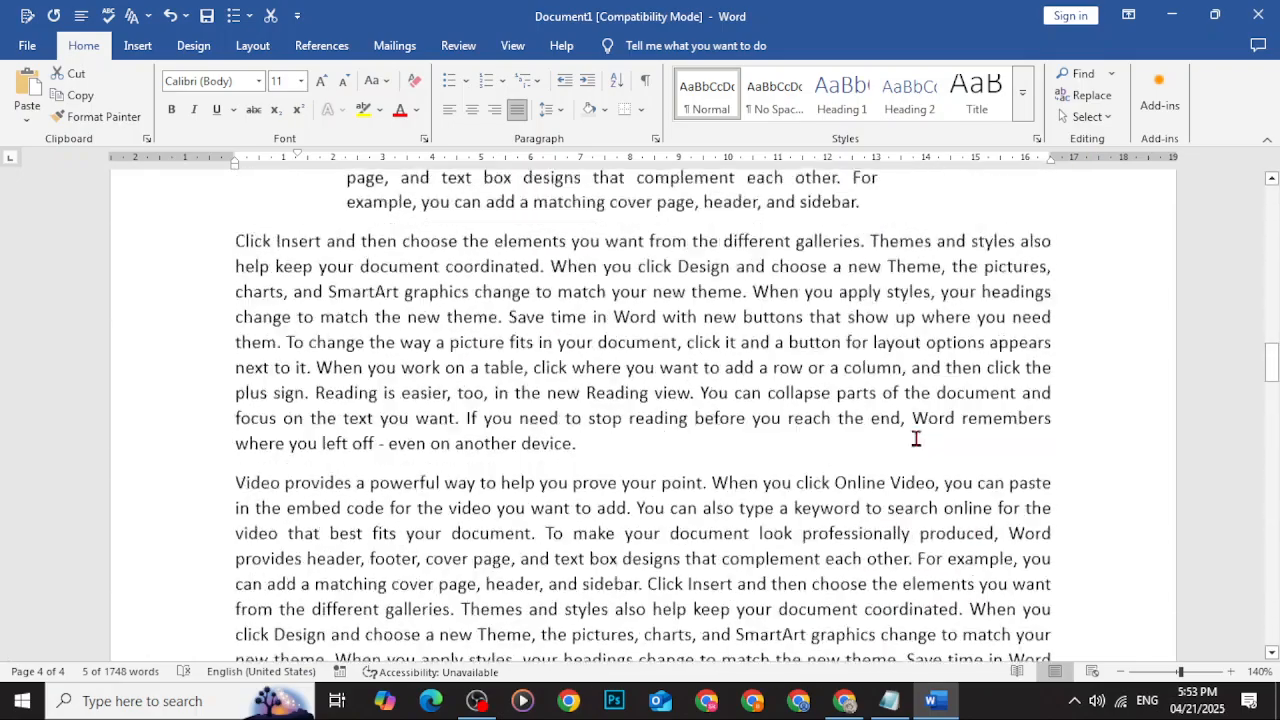
{"action": "scroll", "coordinate": [912, 455], "scroll_direction": "up", "scroll_amount": 15}
{"action": "scroll", "coordinate": [893, 469], "scroll_direction": "down", "scroll_amount": 3}
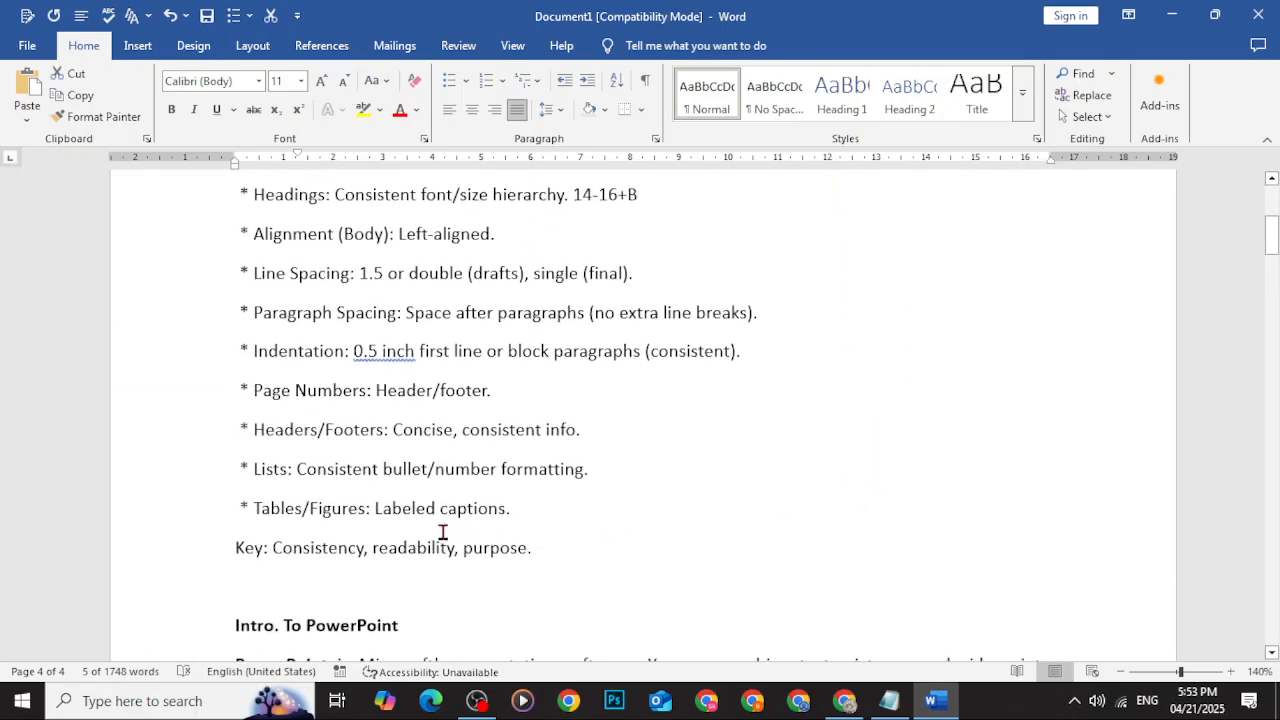
{"action": "scroll", "coordinate": [406, 531], "scroll_direction": "up", "scroll_amount": 5}
{"action": "scroll", "coordinate": [406, 531], "scroll_direction": "down", "scroll_amount": 4}
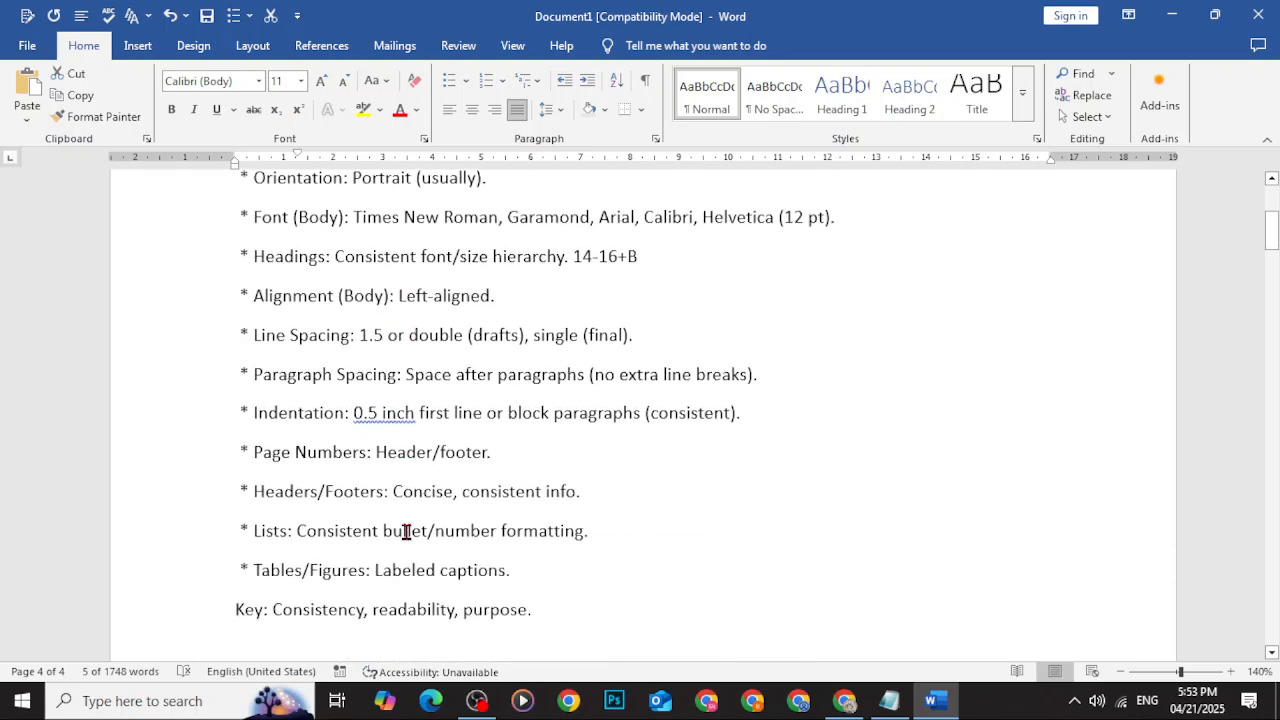
{"action": "scroll", "coordinate": [406, 531], "scroll_direction": "down", "scroll_amount": 2}
{"action": "scroll", "coordinate": [406, 530], "scroll_direction": "up", "scroll_amount": 8}
{"action": "mouse_move", "coordinate": [546, 346]}
{"action": "left_mouse_down"}
{"action": "mouse_move", "coordinate": [367, 325]}
{"action": "mouse_move", "coordinate": [243, 329]}
{"action": "left_mouse_up"}
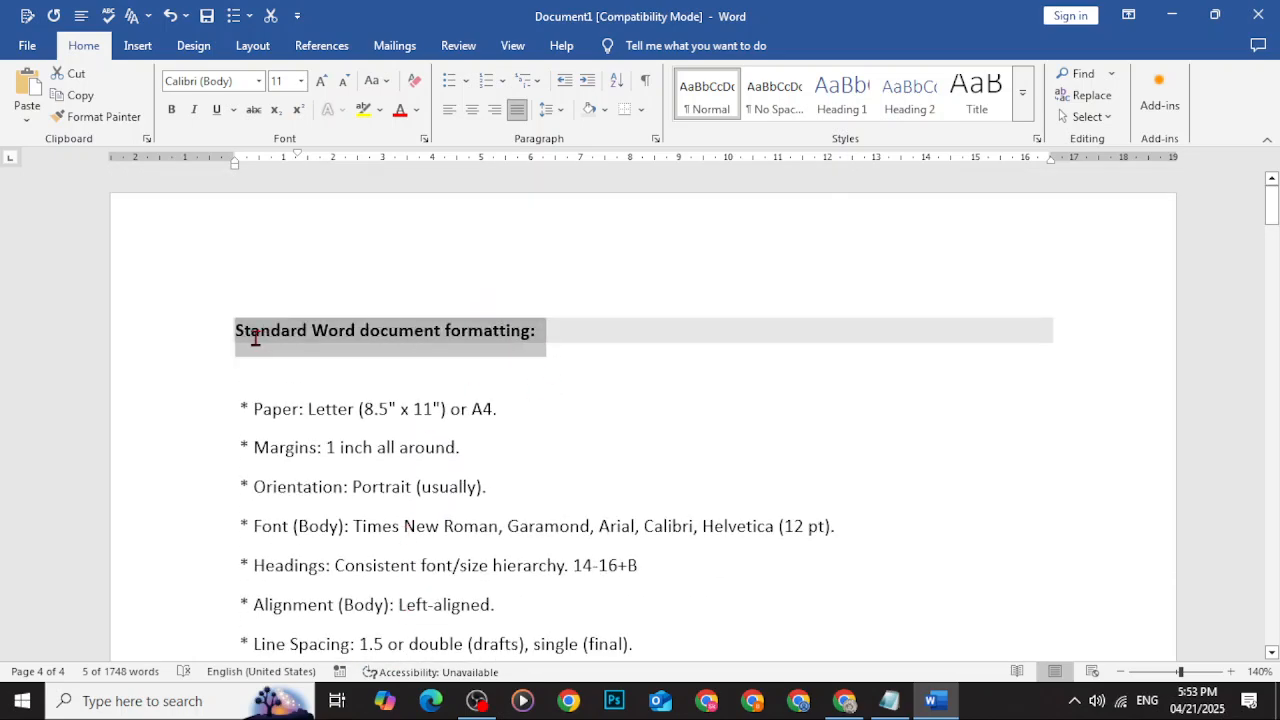
{"action": "left_click", "coordinate": [606, 110]}
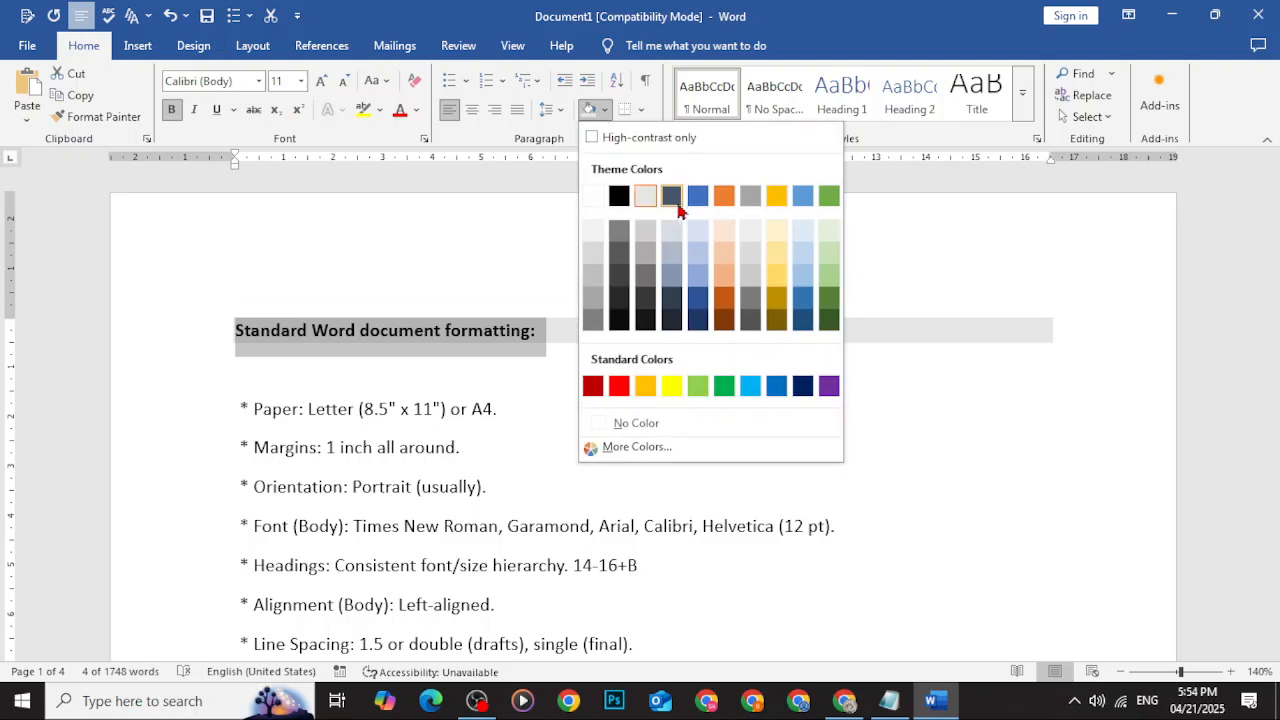
{"action": "left_click", "coordinate": [723, 197]}
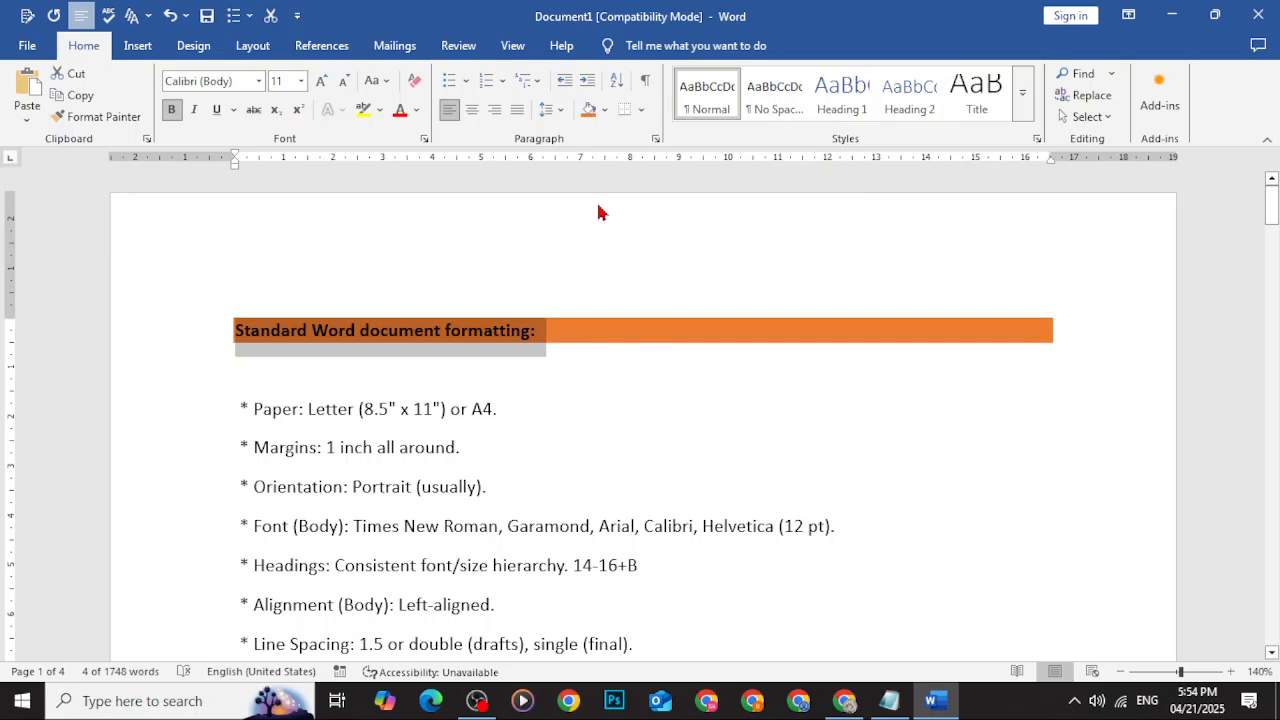
Change the case of the "Standard Word document formatting:" heading to Capitalize Each Word
{"action": "scroll", "coordinate": [646, 343], "scroll_direction": "up", "scroll_amount": 12, "text": "ctrl"}
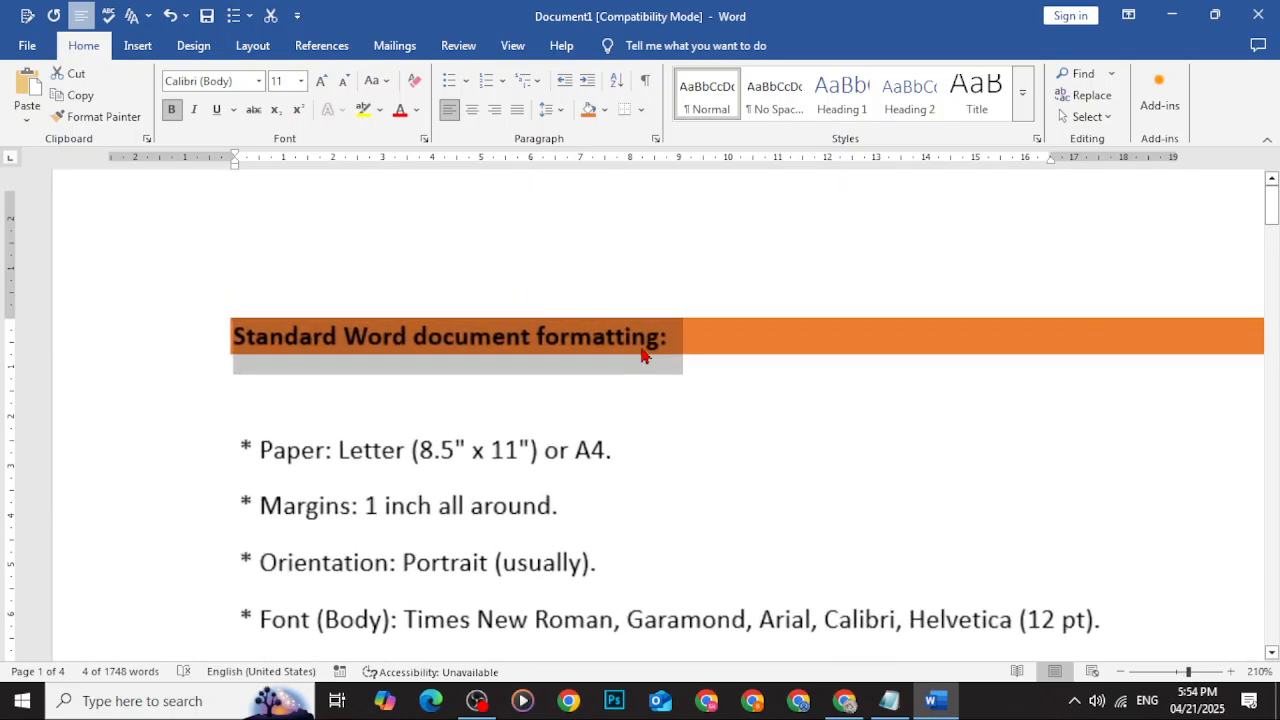
{"action": "left_click", "coordinate": [1180, 629]}
{"action": "left_click_drag", "start_coordinate": [829, 360], "coordinate": [278, 325]}
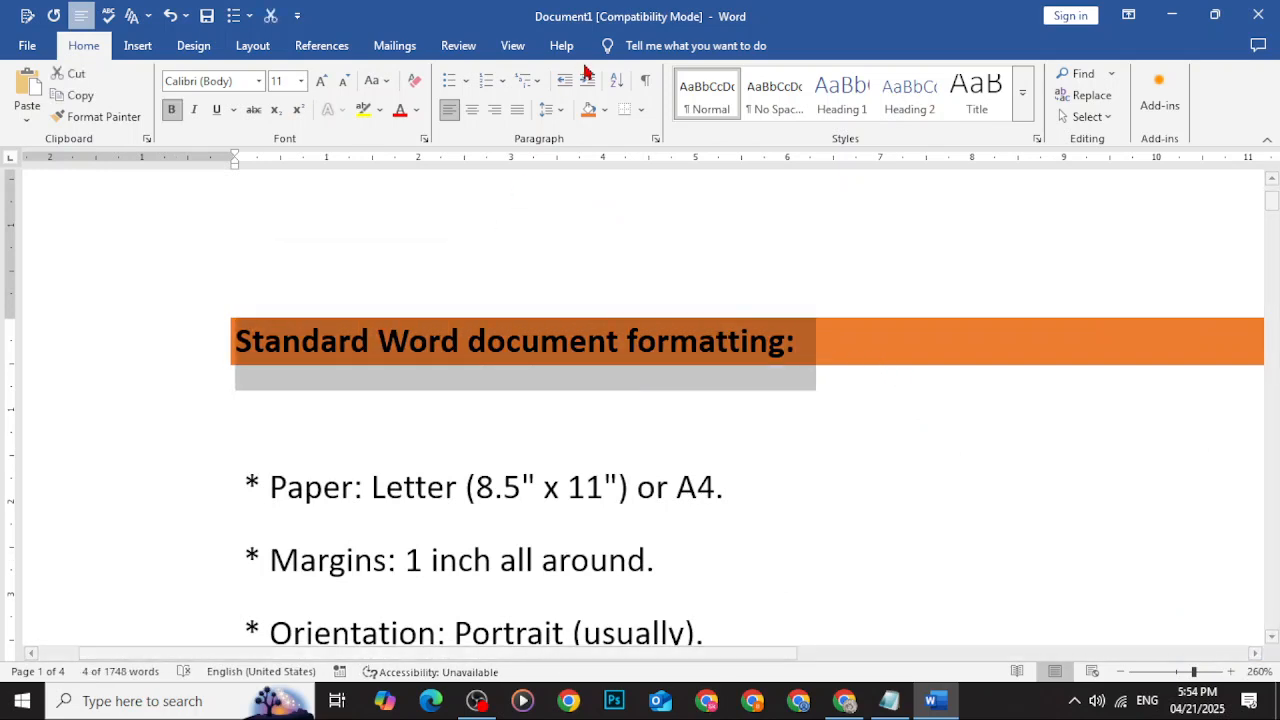
{"action": "left_click", "coordinate": [605, 110]}
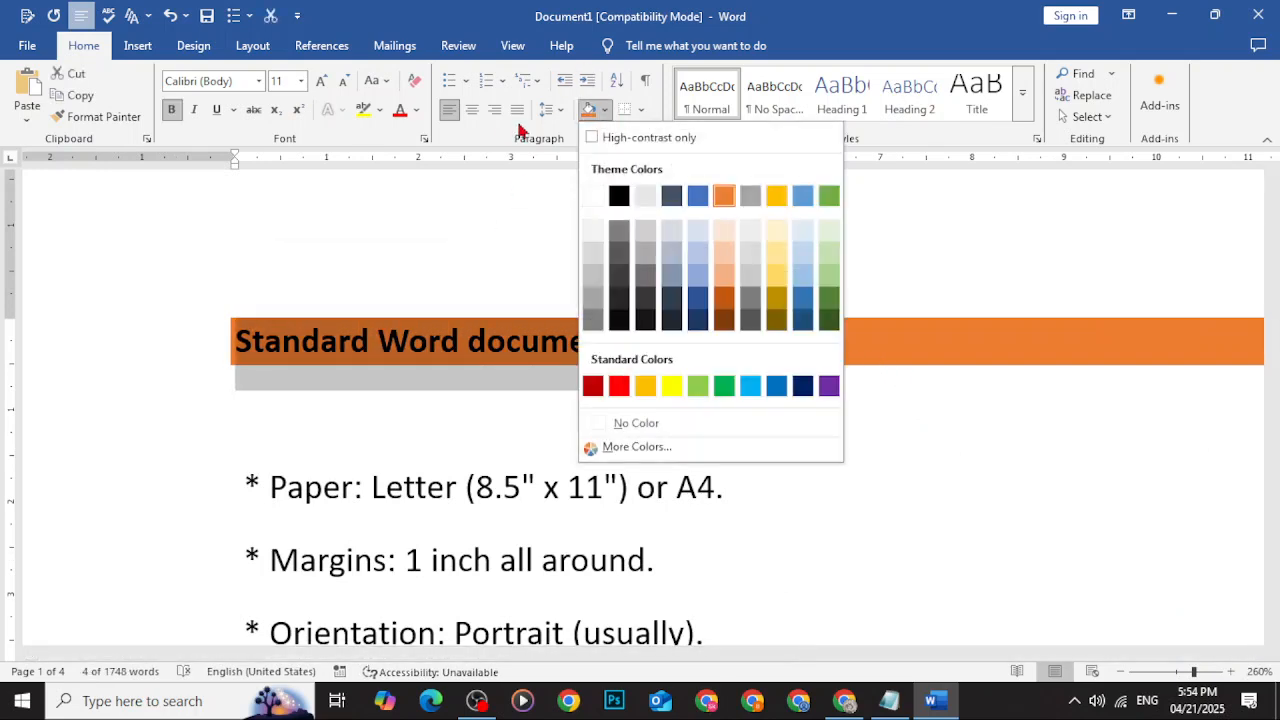
{"action": "left_click", "coordinate": [373, 81]}
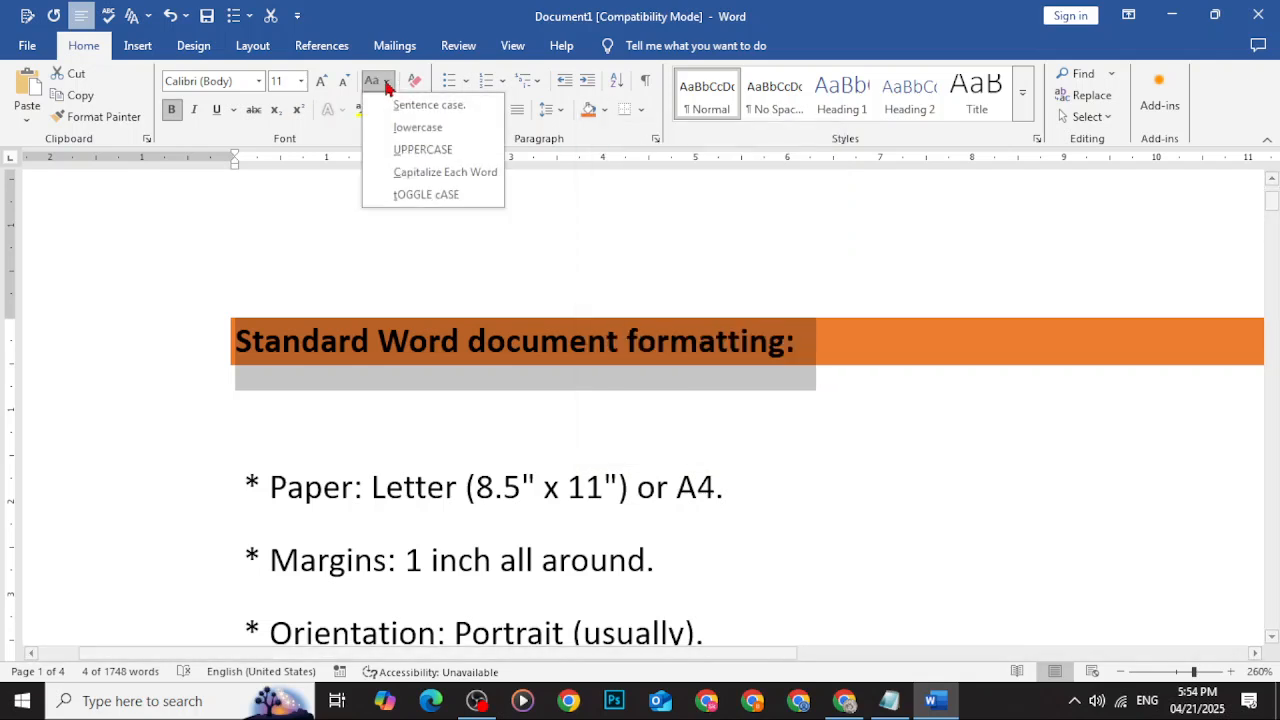
{"action": "left_click", "coordinate": [432, 174]}
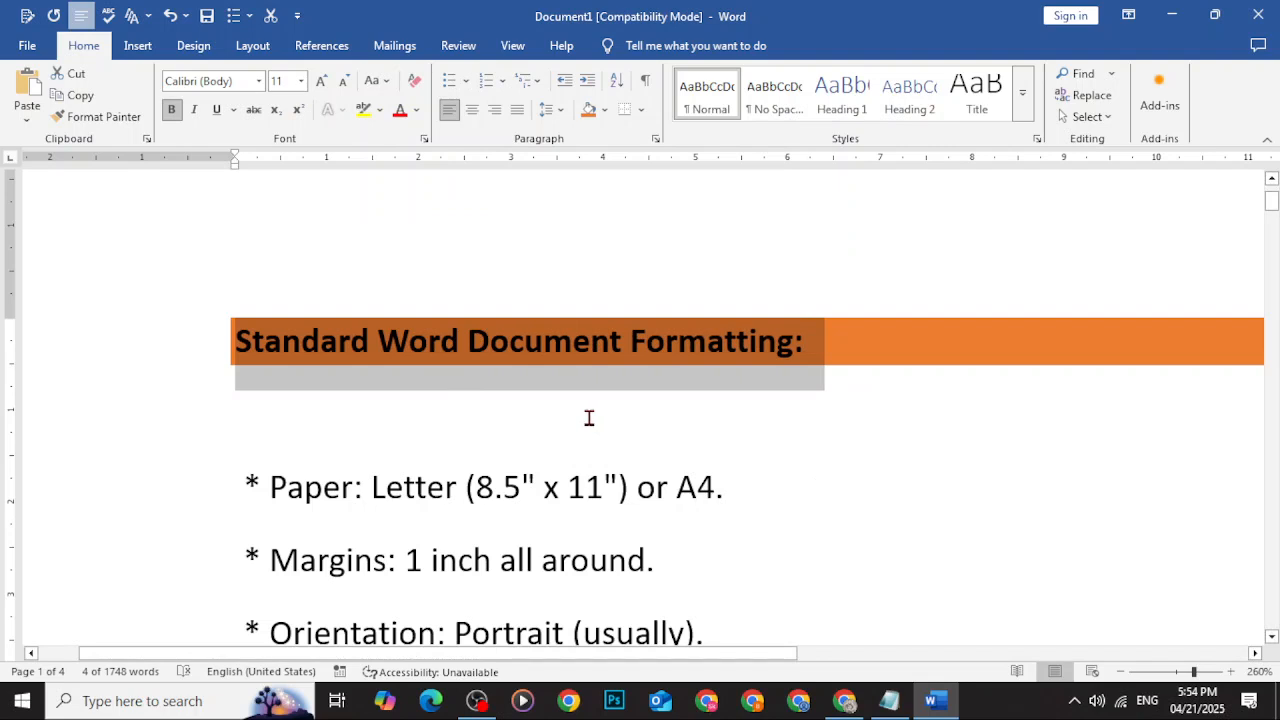
Shade the "Standard Word Document Formatting:" heading with the darkest green theme color
{"action": "left_click", "coordinate": [604, 110]}
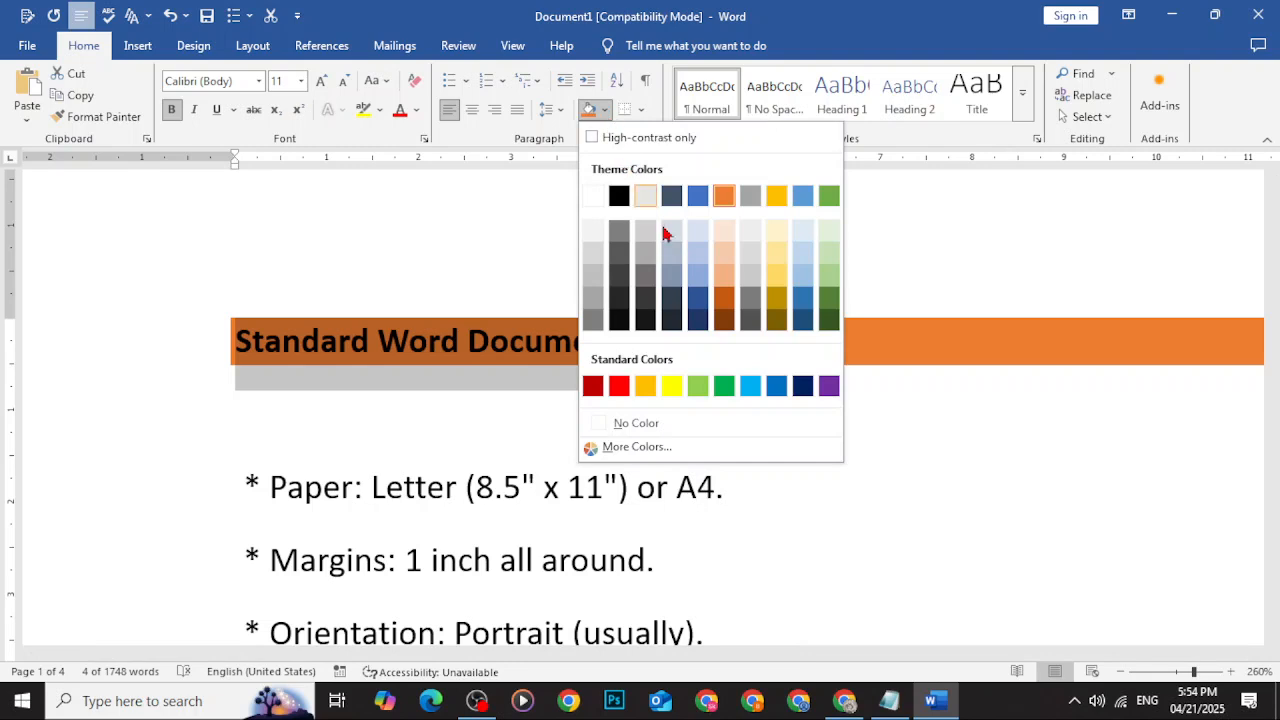
{"action": "left_click", "coordinate": [828, 325]}
{"action": "triple_click", "coordinate": [828, 332]}
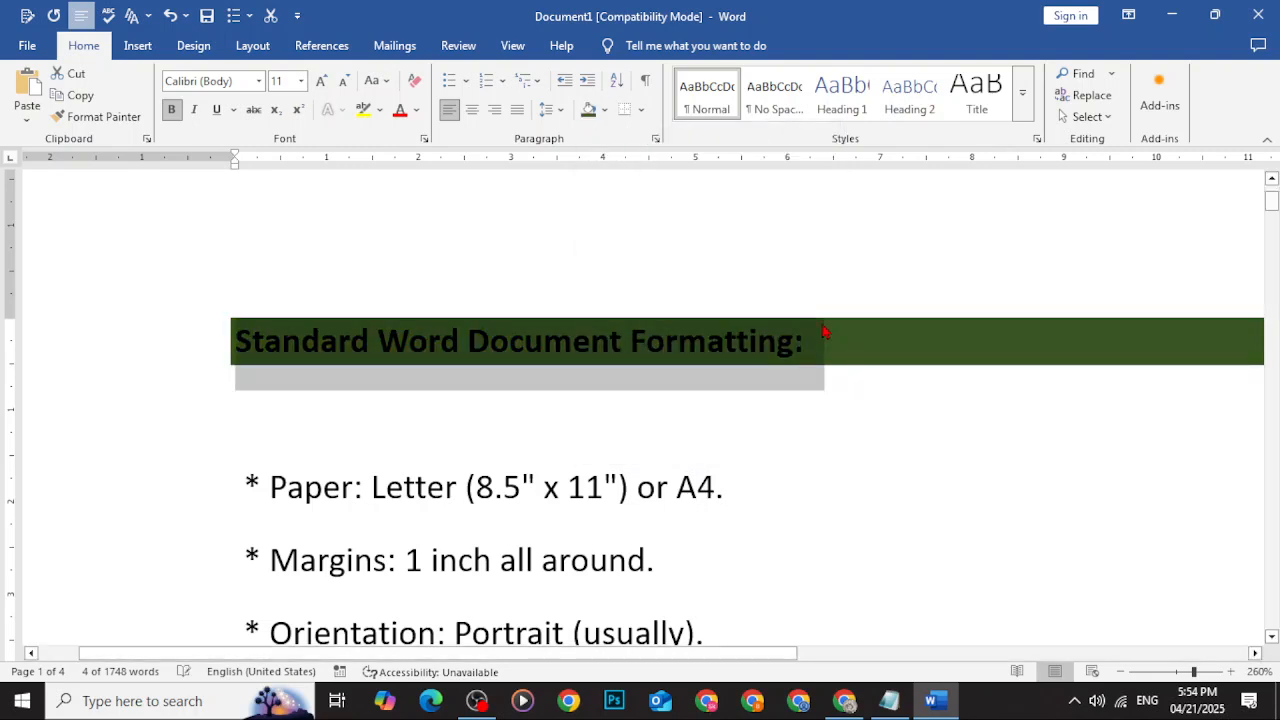
Try white as the shaded heading's text color, followed by the lightest green theme color
{"action": "left_click", "coordinate": [418, 112]}
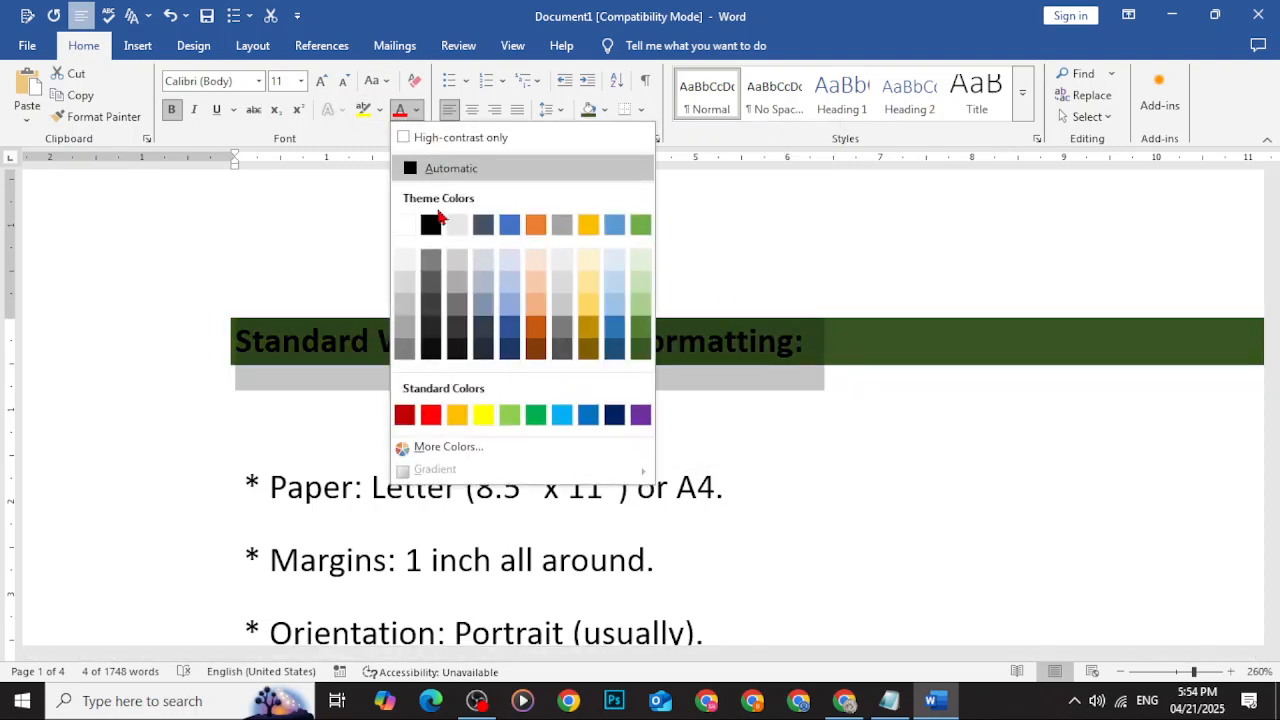
{"action": "left_click", "coordinate": [410, 226]}
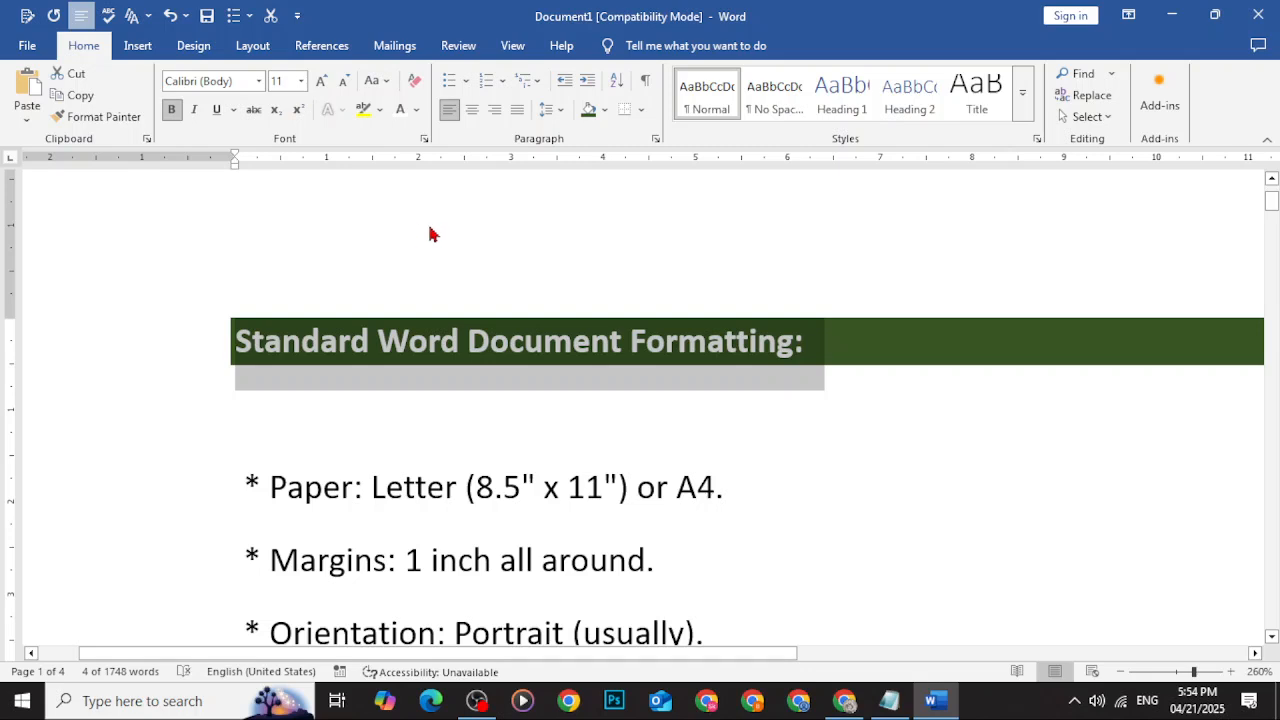
{"action": "left_click", "coordinate": [416, 110]}
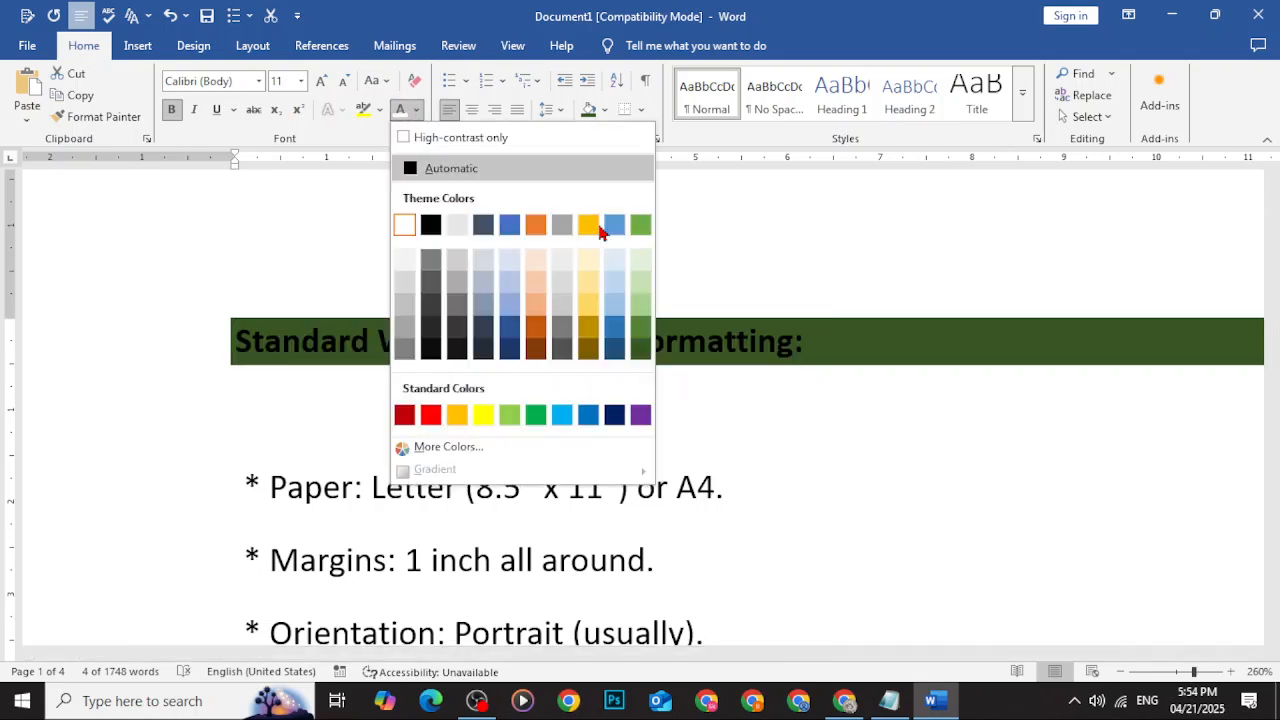
{"action": "left_click", "coordinate": [640, 263]}
{"action": "left_click", "coordinate": [643, 418]}
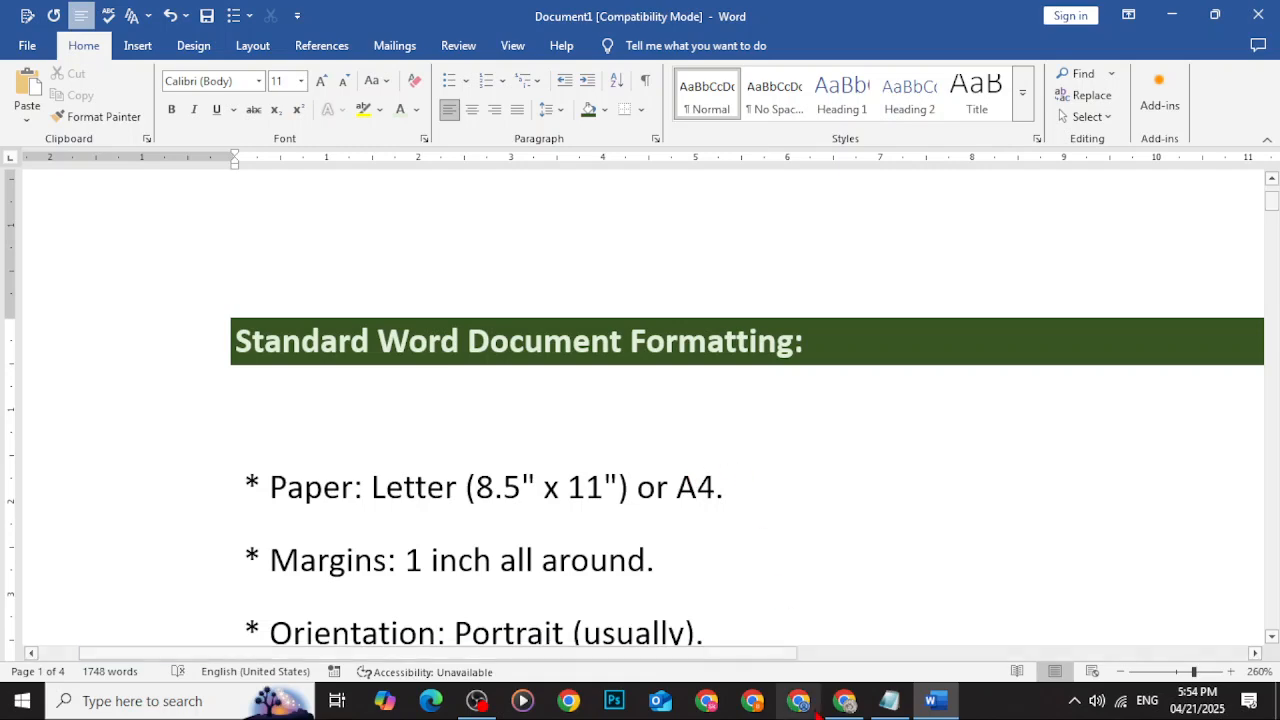
Switch to Google Classroom in Chrome and open the student work for the "Attendance for BMJ" assignment in CIT Batch 8
{"action": "left_click", "coordinate": [845, 701]}
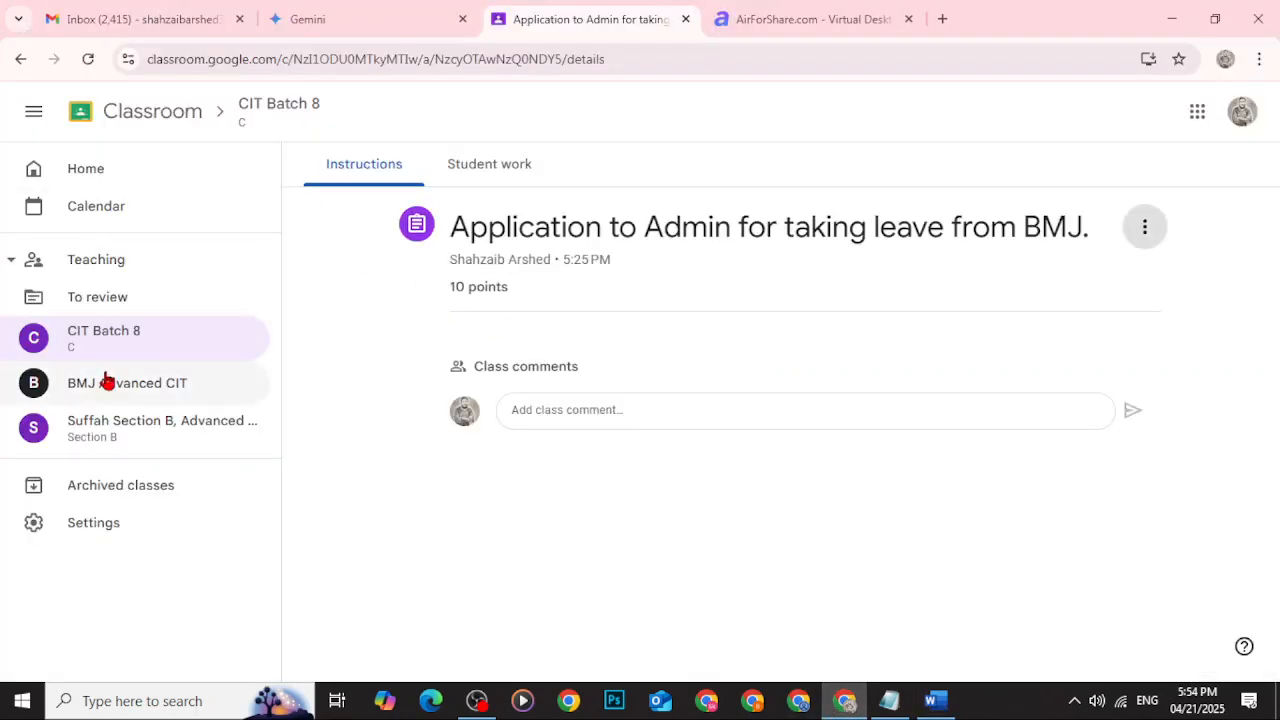
{"action": "left_click", "coordinate": [86, 331]}
{"action": "left_click", "coordinate": [455, 170]}
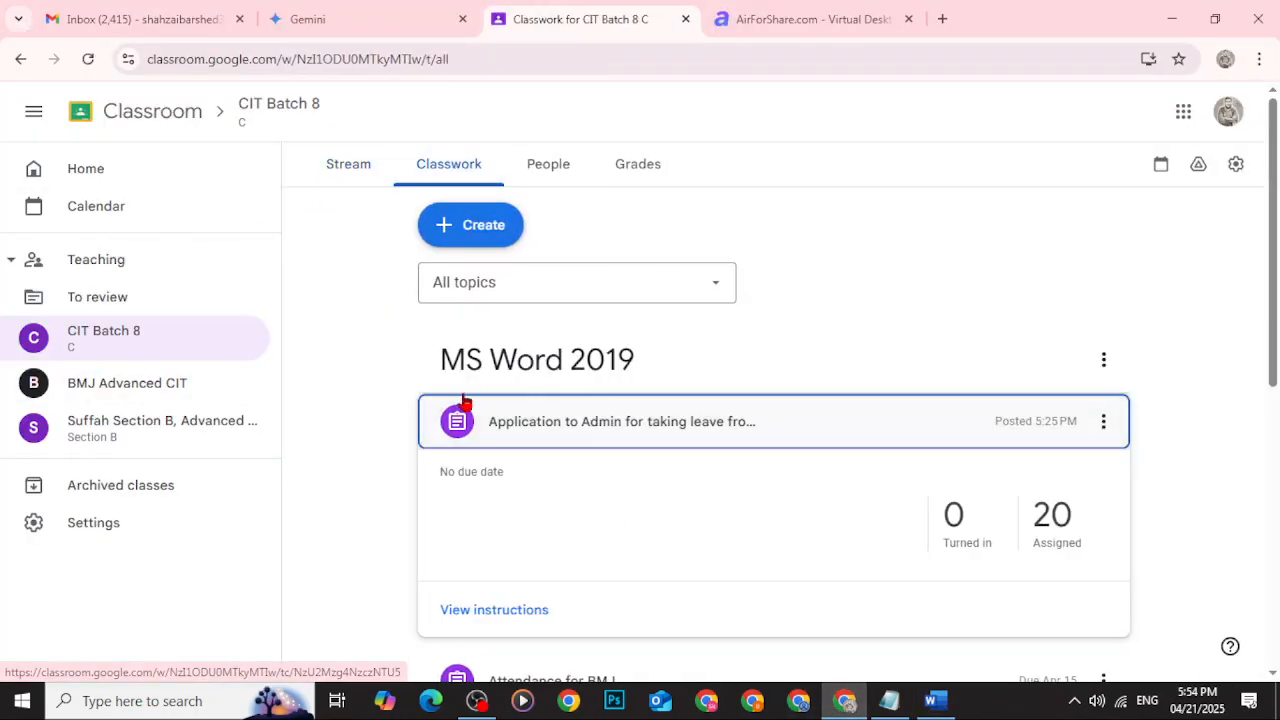
{"action": "scroll", "coordinate": [629, 470], "scroll_direction": "down", "scroll_amount": 4}
{"action": "left_click", "coordinate": [529, 318]}
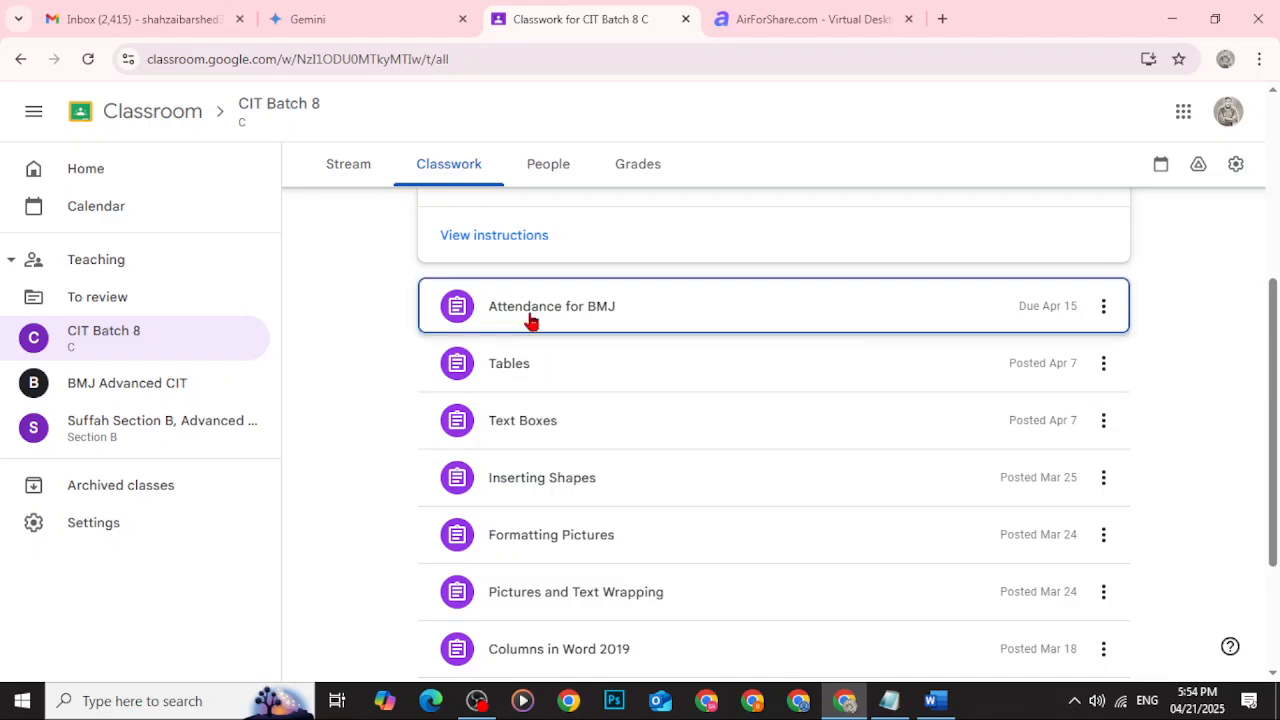
{"action": "left_click", "coordinate": [521, 313]}
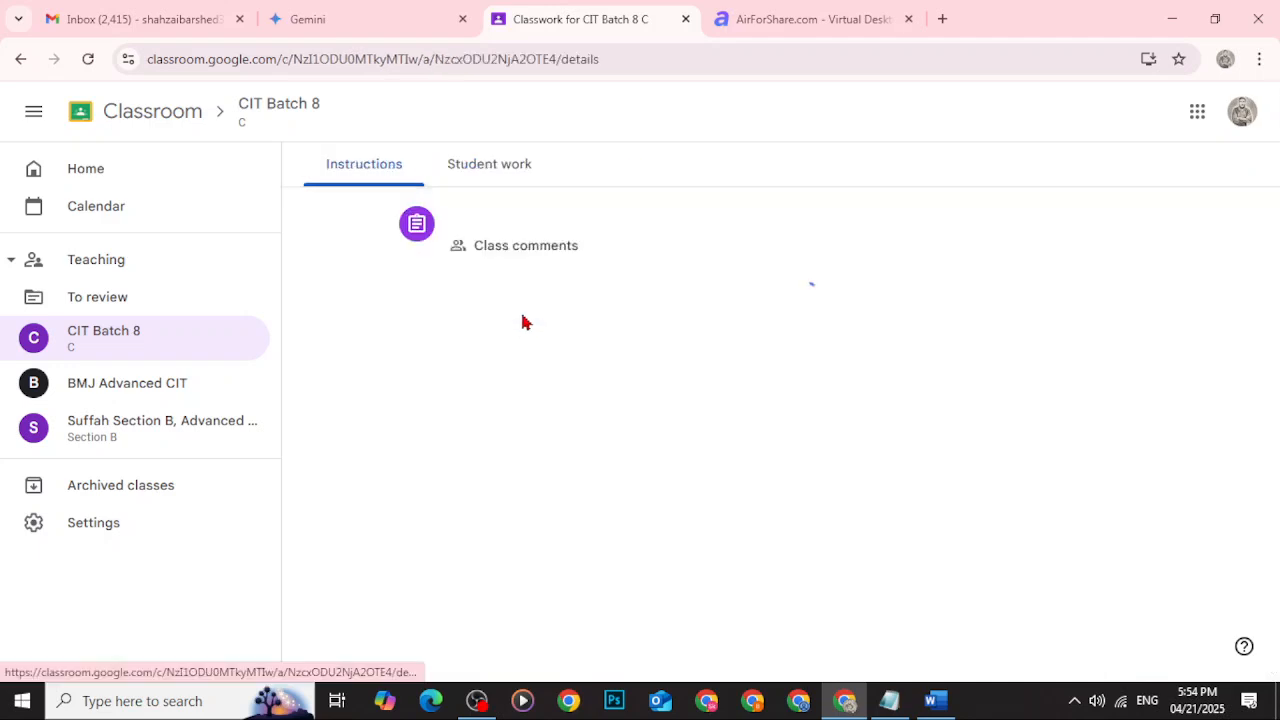
{"action": "left_click", "coordinate": [505, 180]}
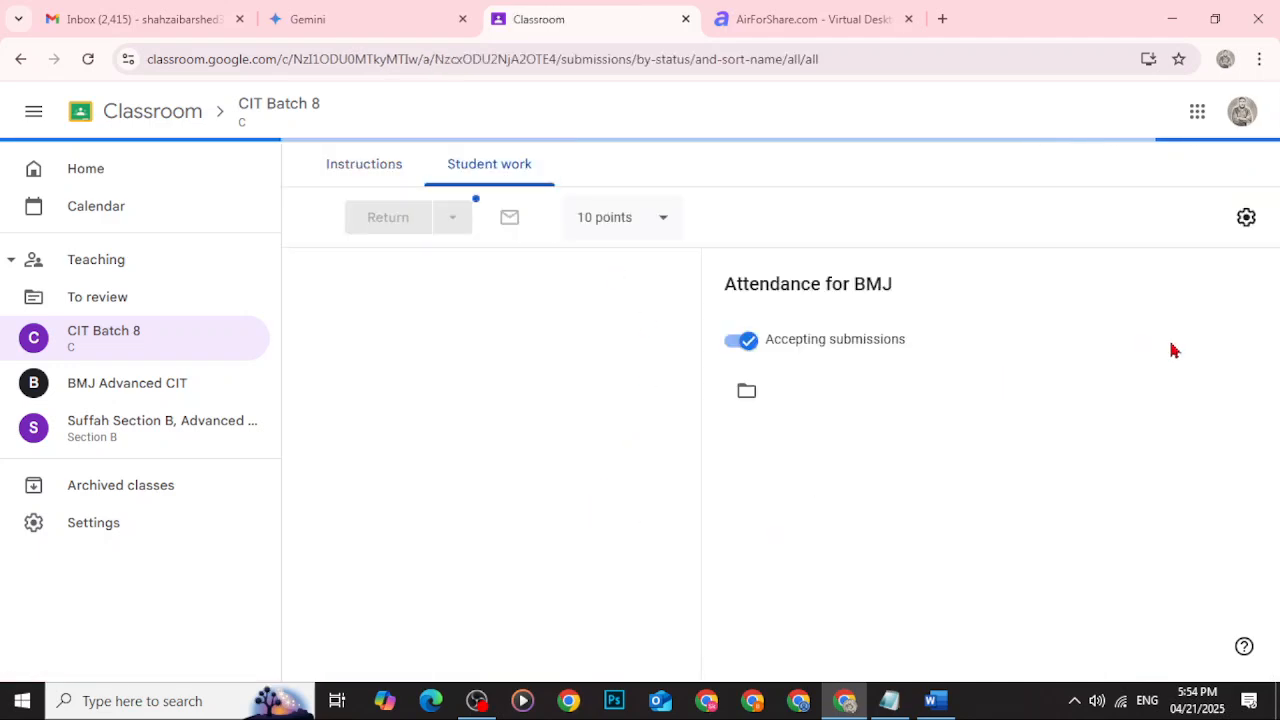
Look through the turned-in attendance files and open the student's "BMJ Digital Education" document to view its green color scheme
{"action": "scroll", "coordinate": [1020, 435], "scroll_direction": "down", "scroll_amount": 3}
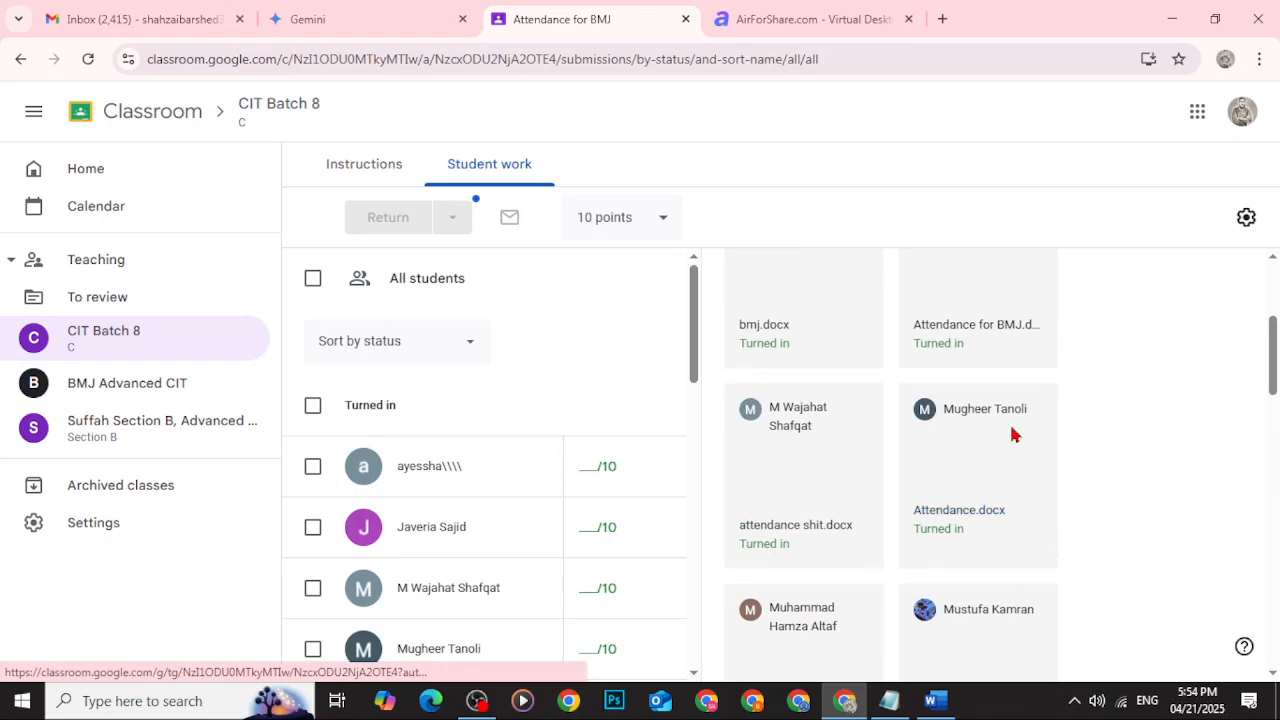
{"action": "scroll", "coordinate": [998, 434], "scroll_direction": "up", "scroll_amount": 2}
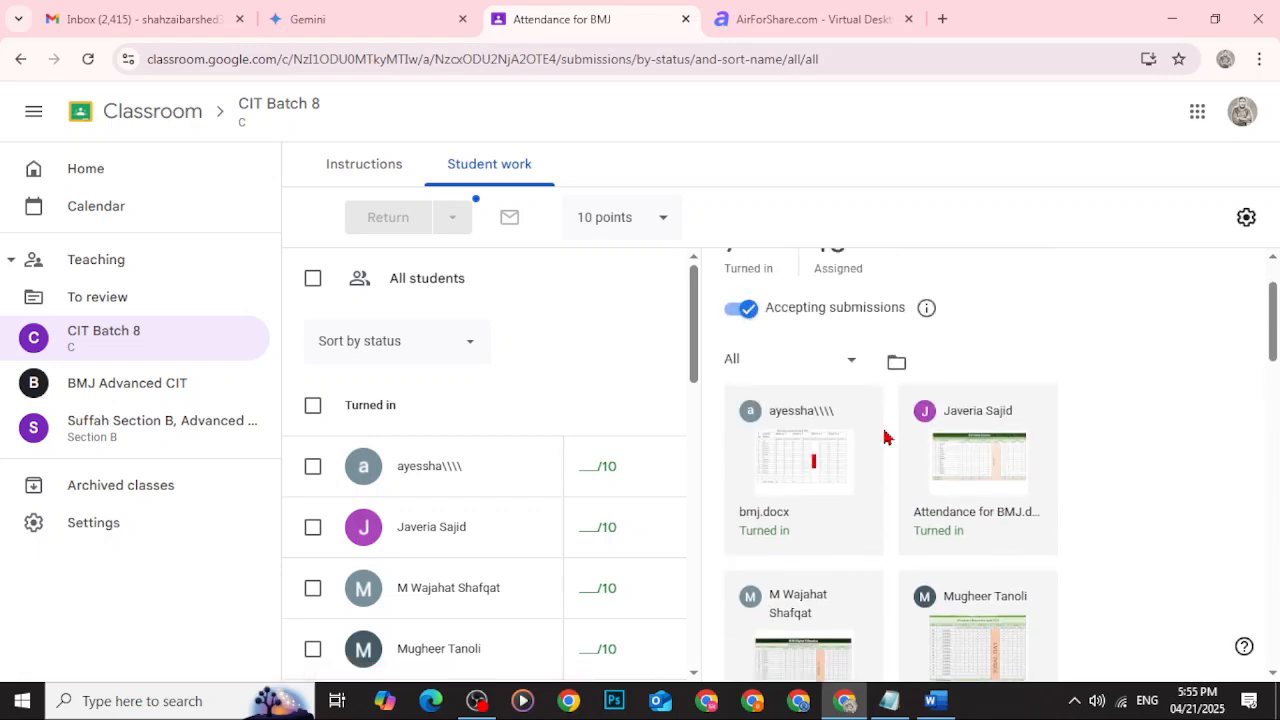
{"action": "scroll", "coordinate": [942, 455], "scroll_direction": "down", "scroll_amount": 3}
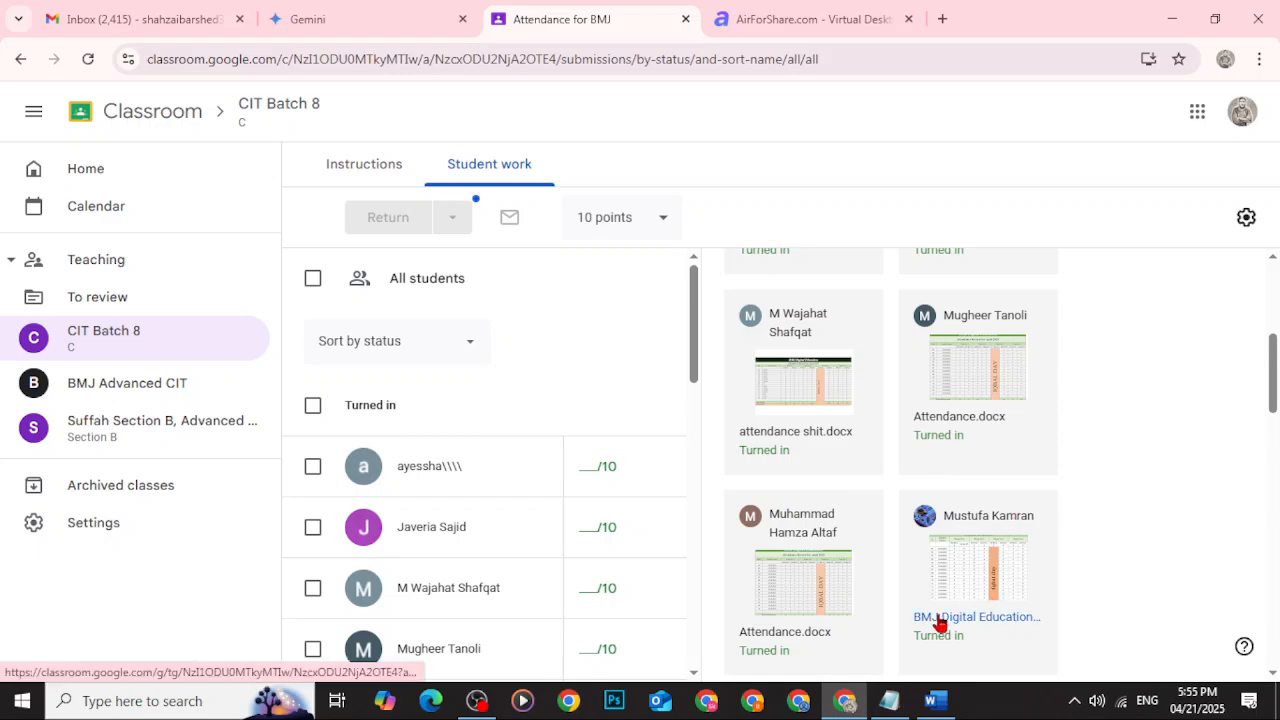
{"action": "left_click", "coordinate": [957, 614]}
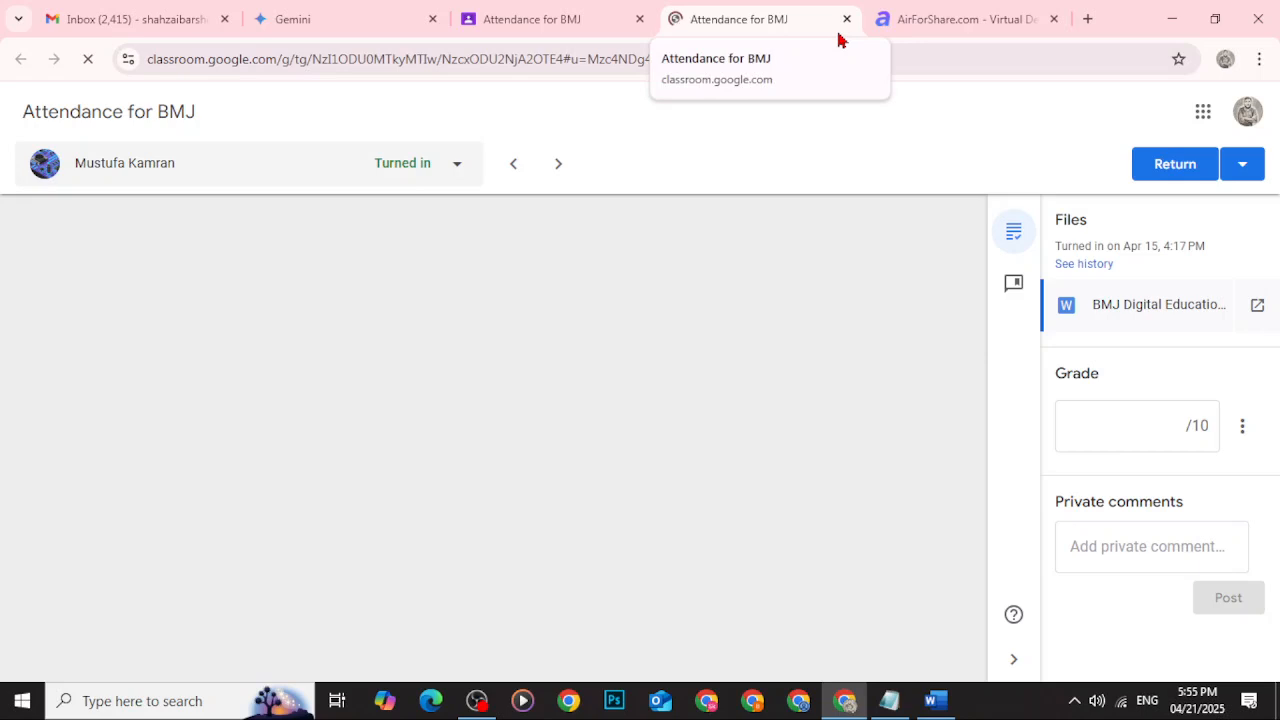
{"action": "left_click", "coordinate": [617, 32]}
{"action": "left_click", "coordinate": [688, 30]}
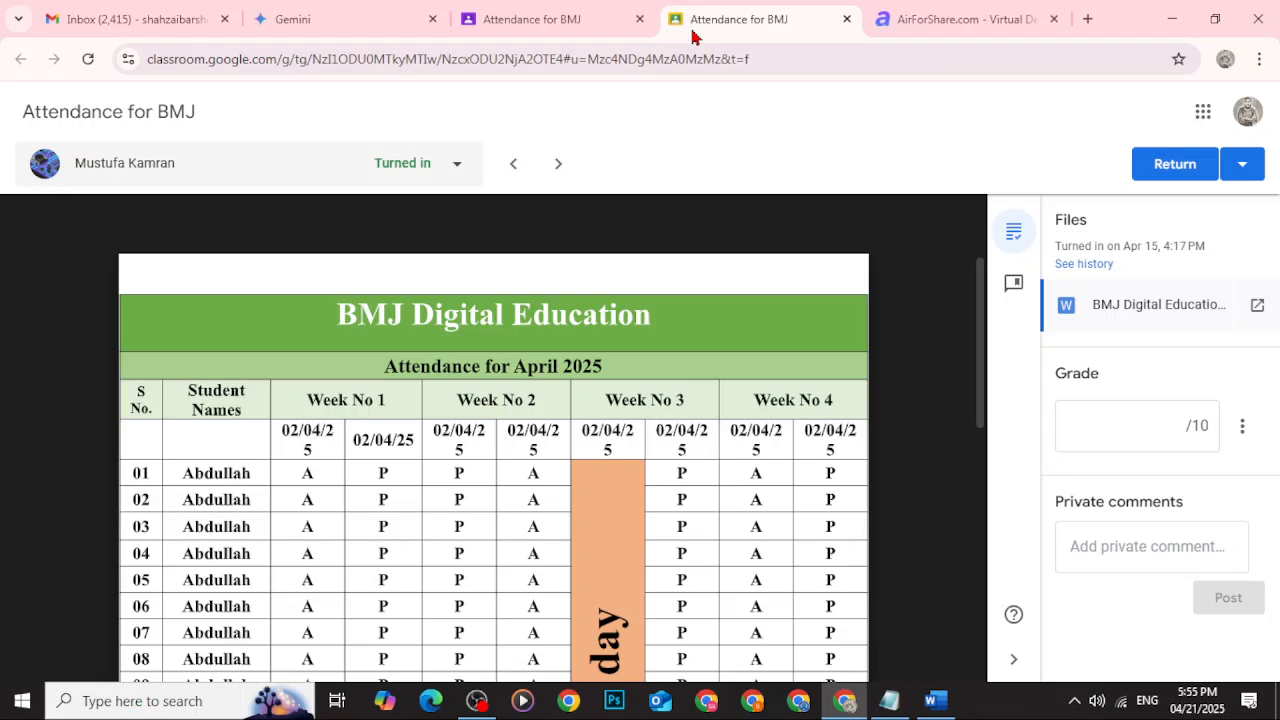
Switch back to Word and shade the "Standard Word Document Formatting:" heading with the second-lightest green theme color
{"action": "left_click", "coordinate": [934, 700]}
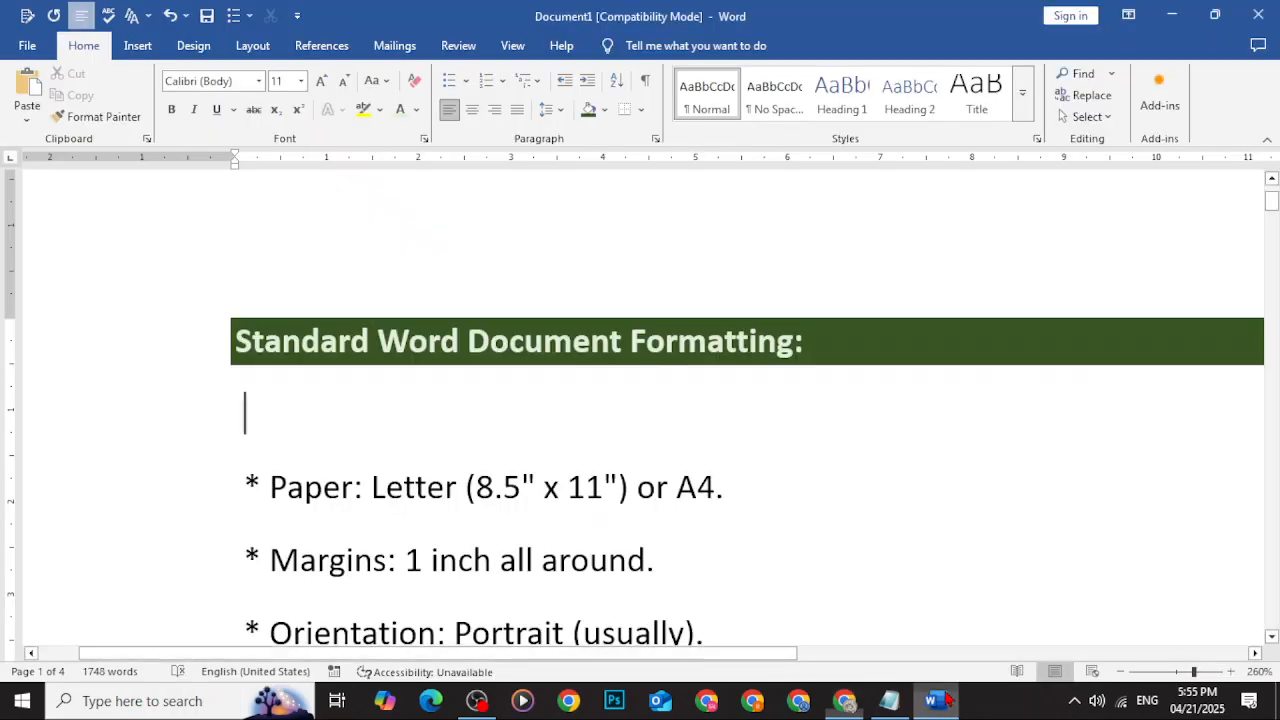
{"action": "left_click_drag", "start_coordinate": [814, 348], "coordinate": [281, 368]}
{"action": "left_click", "coordinate": [604, 109]}
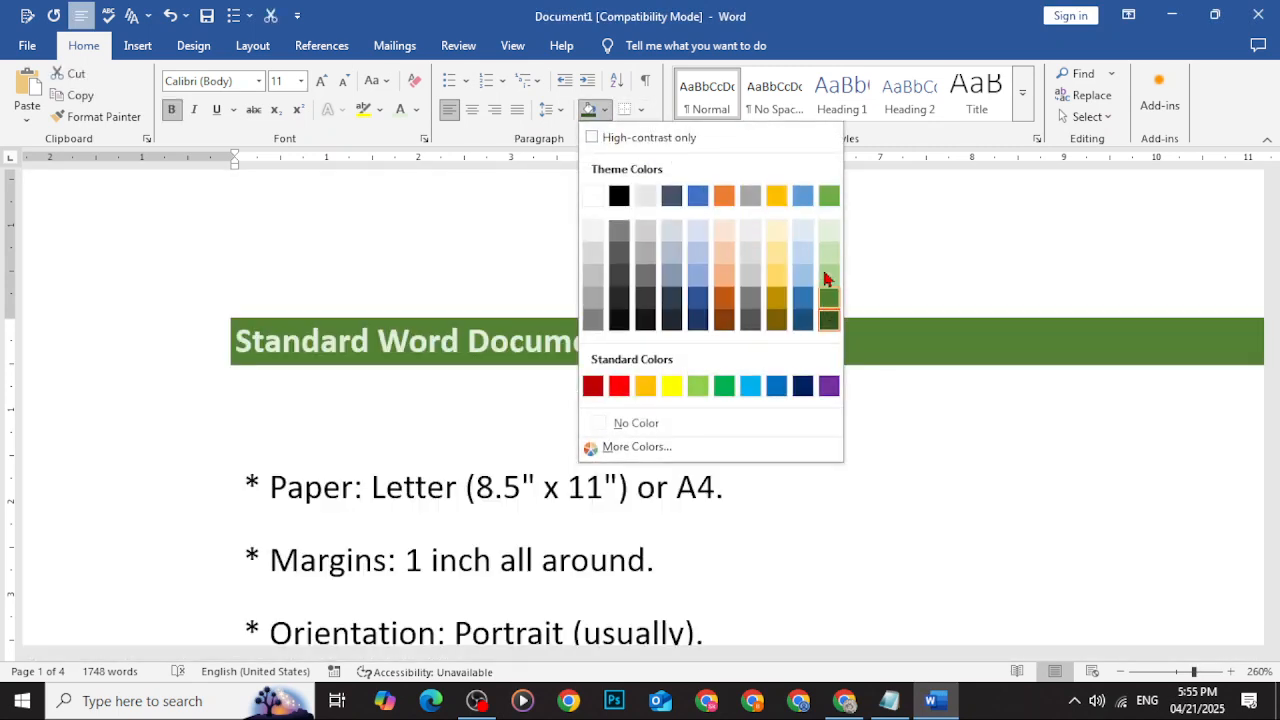
{"action": "left_click", "coordinate": [827, 263]}
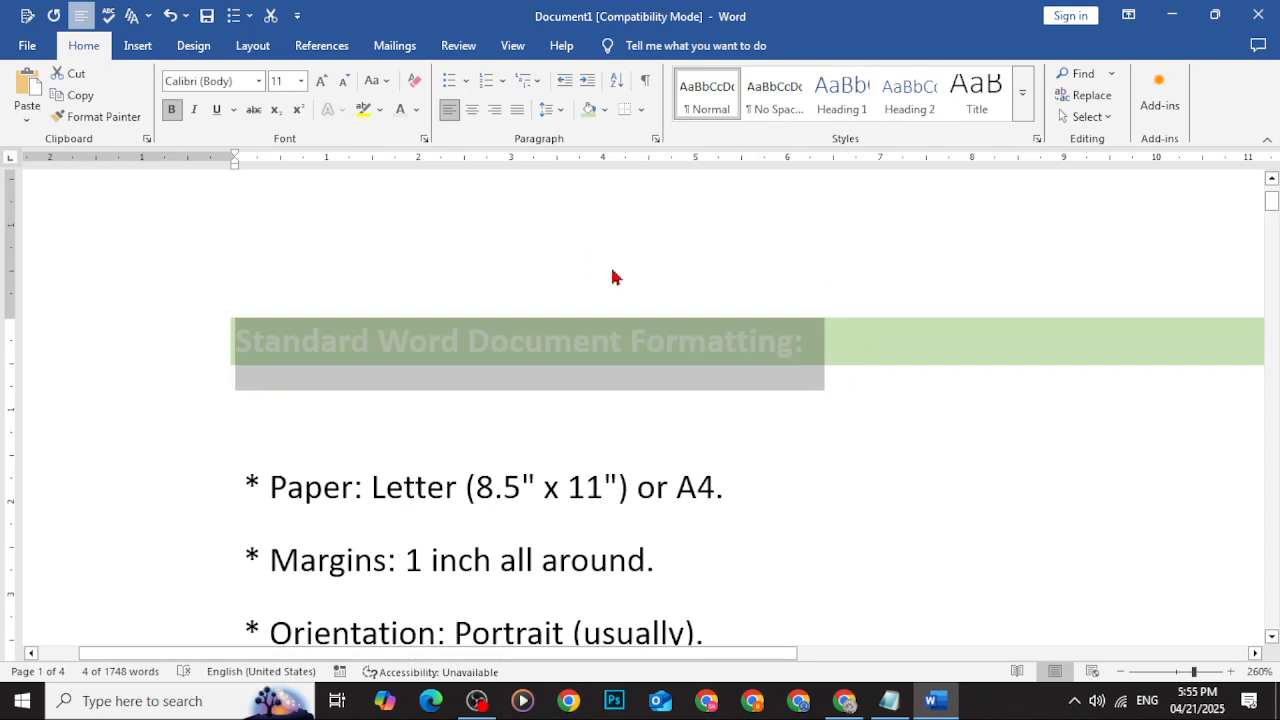
Try the darkest green theme color on the heading text and settle on black as its font color
{"action": "left_click", "coordinate": [416, 109]}
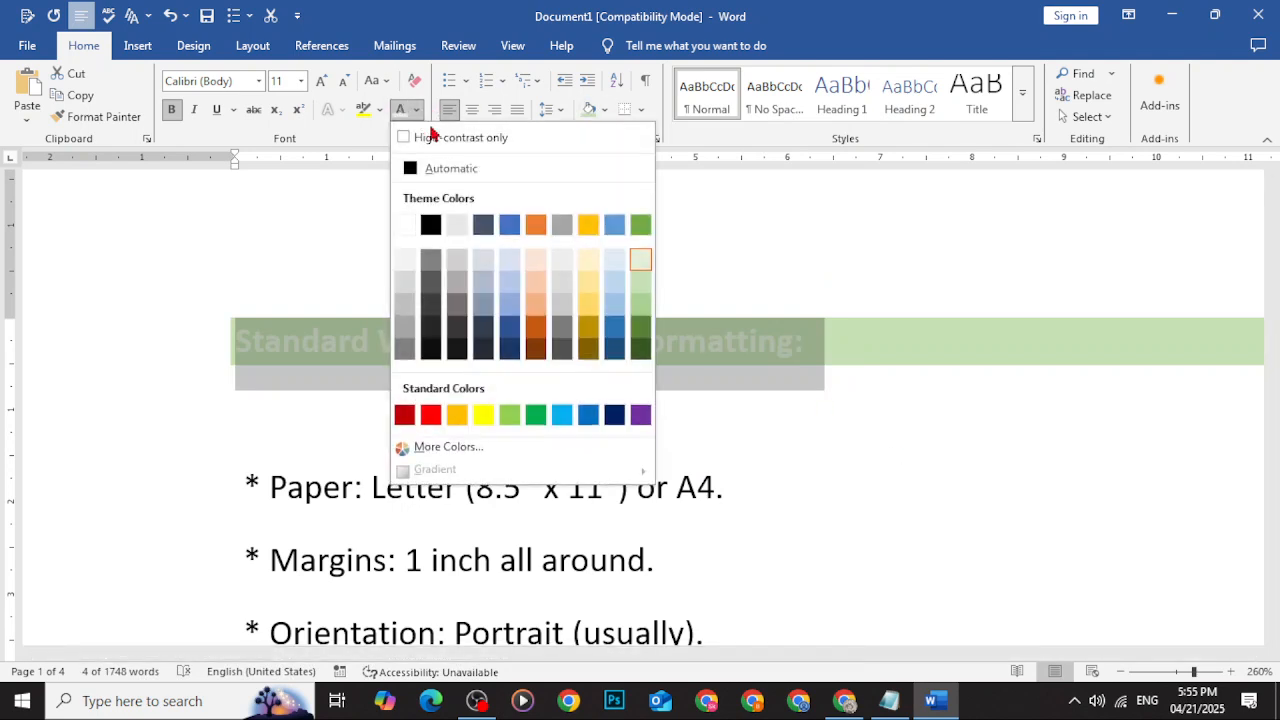
{"action": "left_click", "coordinate": [641, 349]}
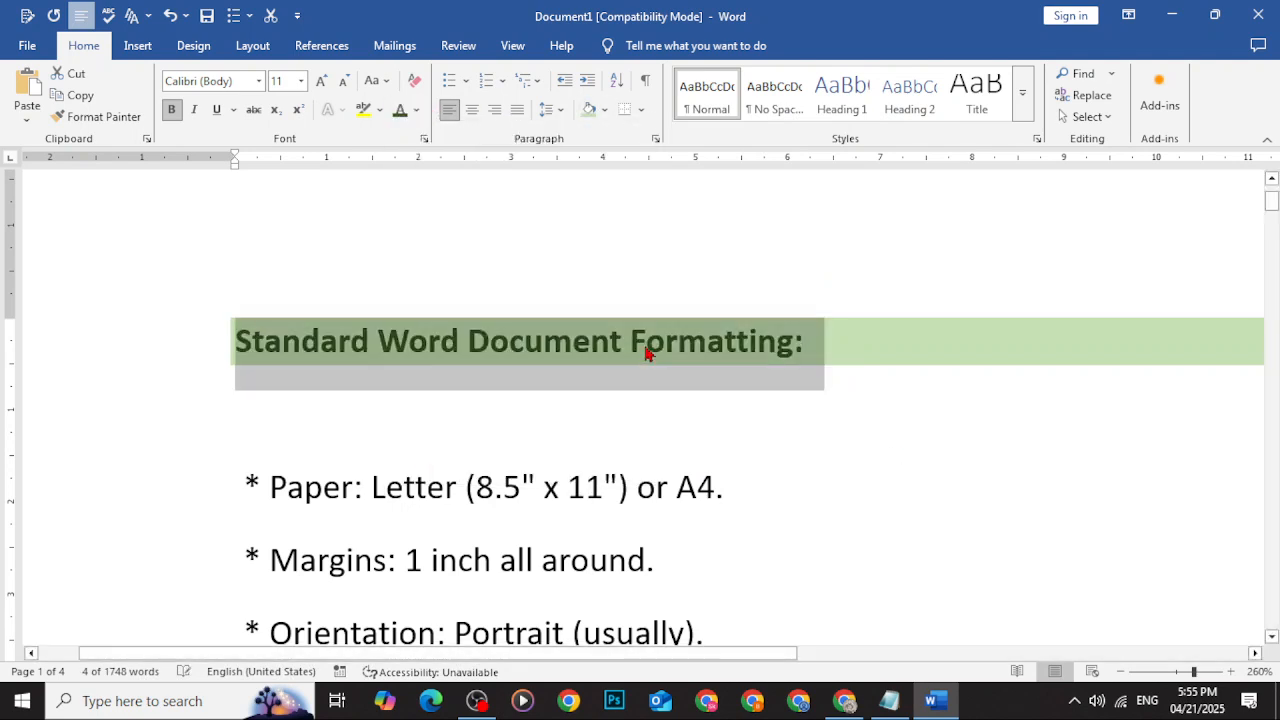
{"action": "left_click", "coordinate": [416, 112]}
{"action": "left_click", "coordinate": [431, 225]}
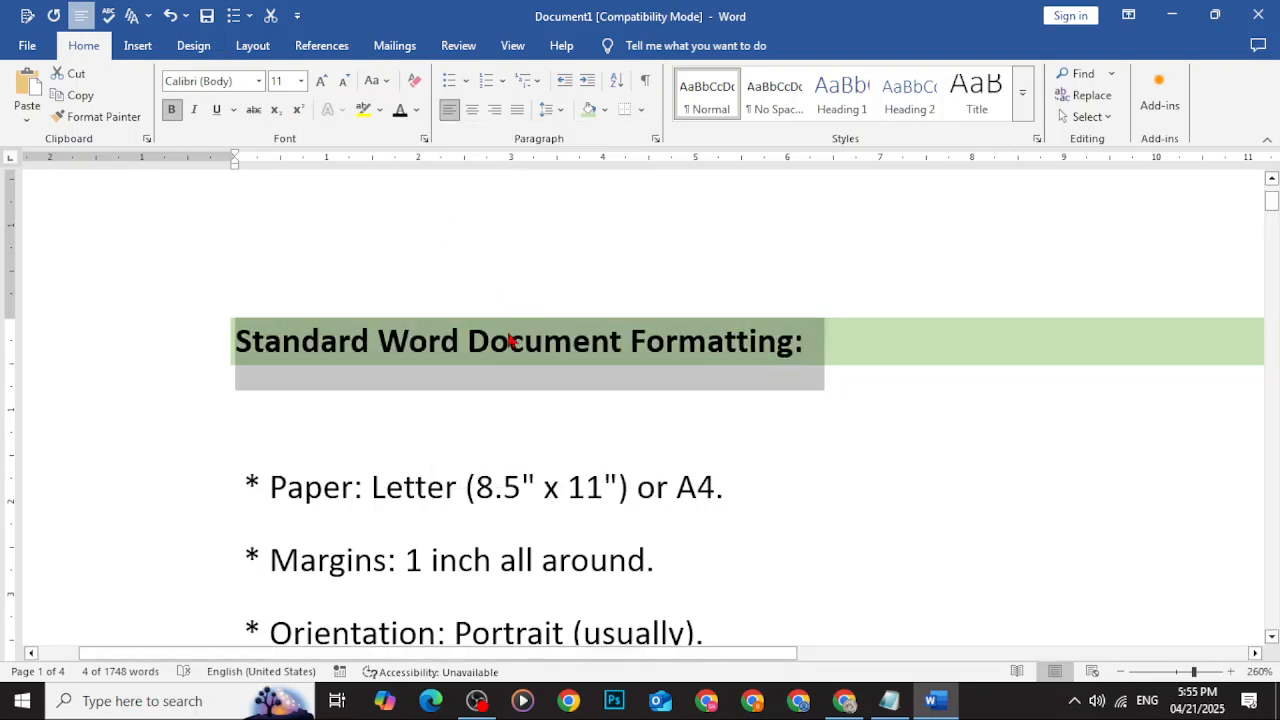
{"action": "left_click", "coordinate": [598, 500]}
Review the remaining formatting guidelines and the "Intro. To PowerPoint" section that follows them
{"action": "scroll", "coordinate": [598, 500], "scroll_direction": "down", "scroll_amount": 10}
{"action": "scroll", "coordinate": [564, 444], "scroll_direction": "down", "scroll_amount": 9}
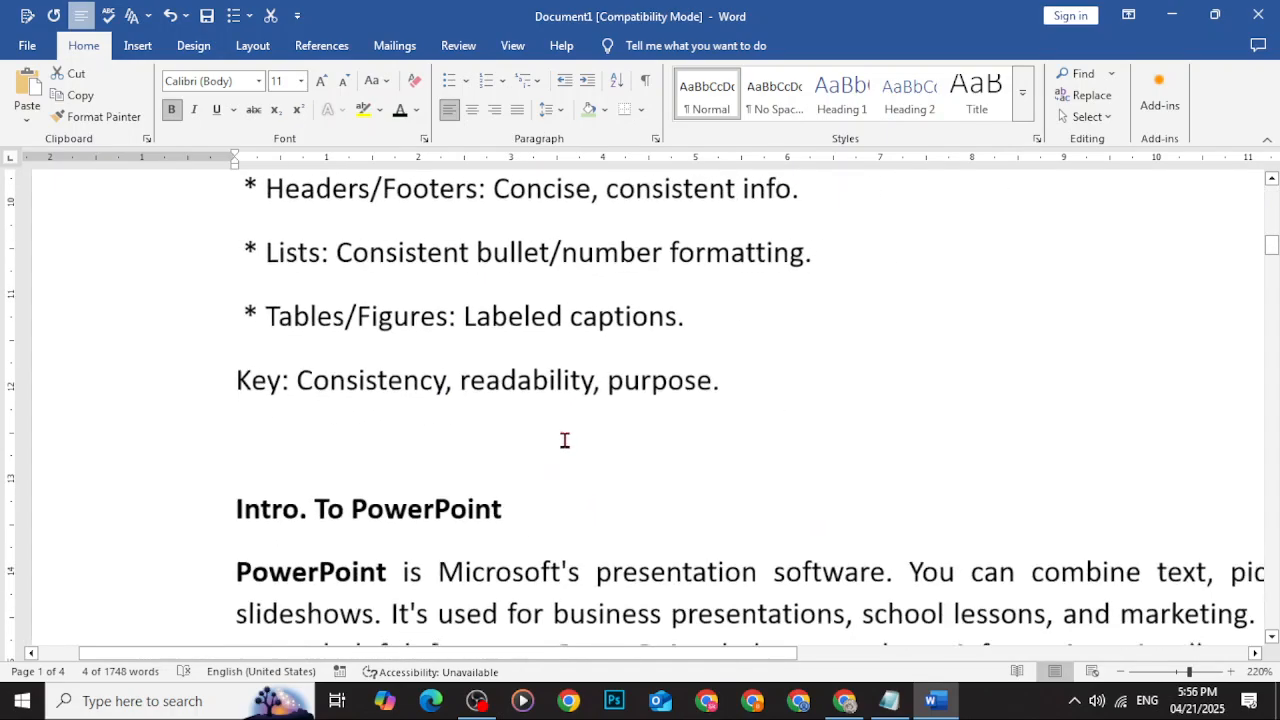
{"action": "scroll", "coordinate": [557, 366], "scroll_direction": "up", "scroll_amount": 2}
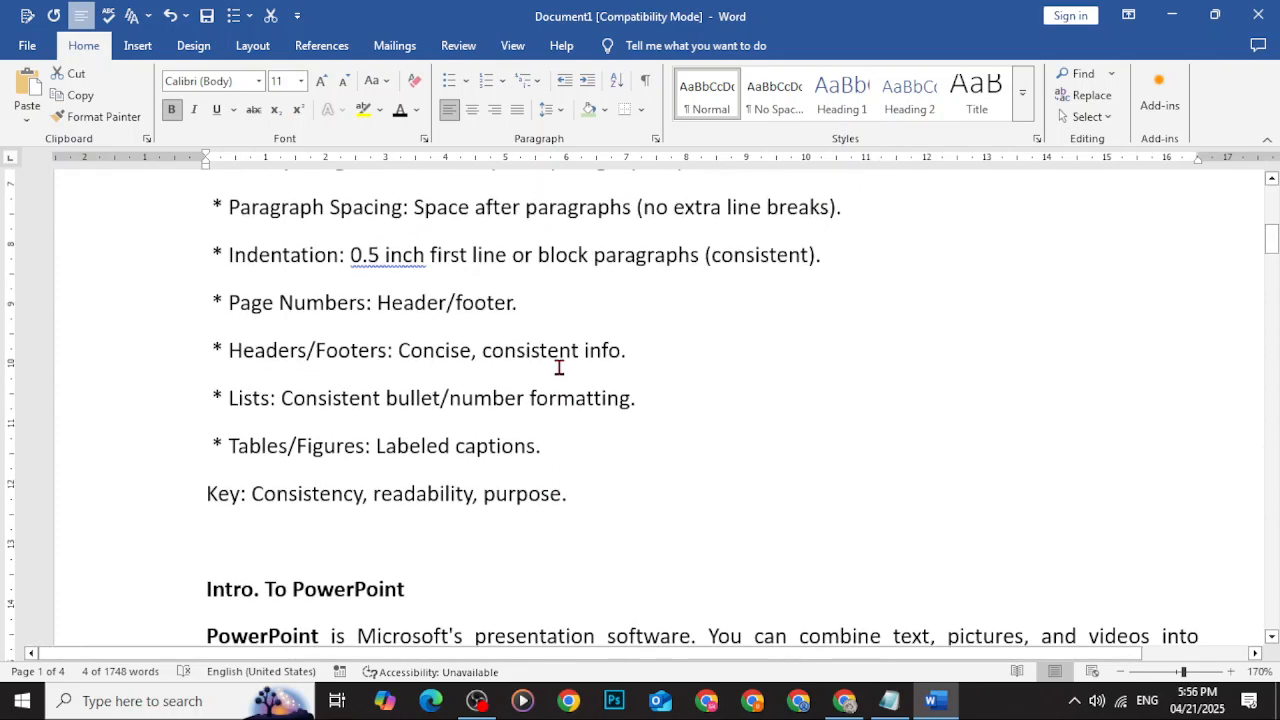
{"action": "scroll", "coordinate": [431, 400], "scroll_direction": "down", "scroll_amount": 3}
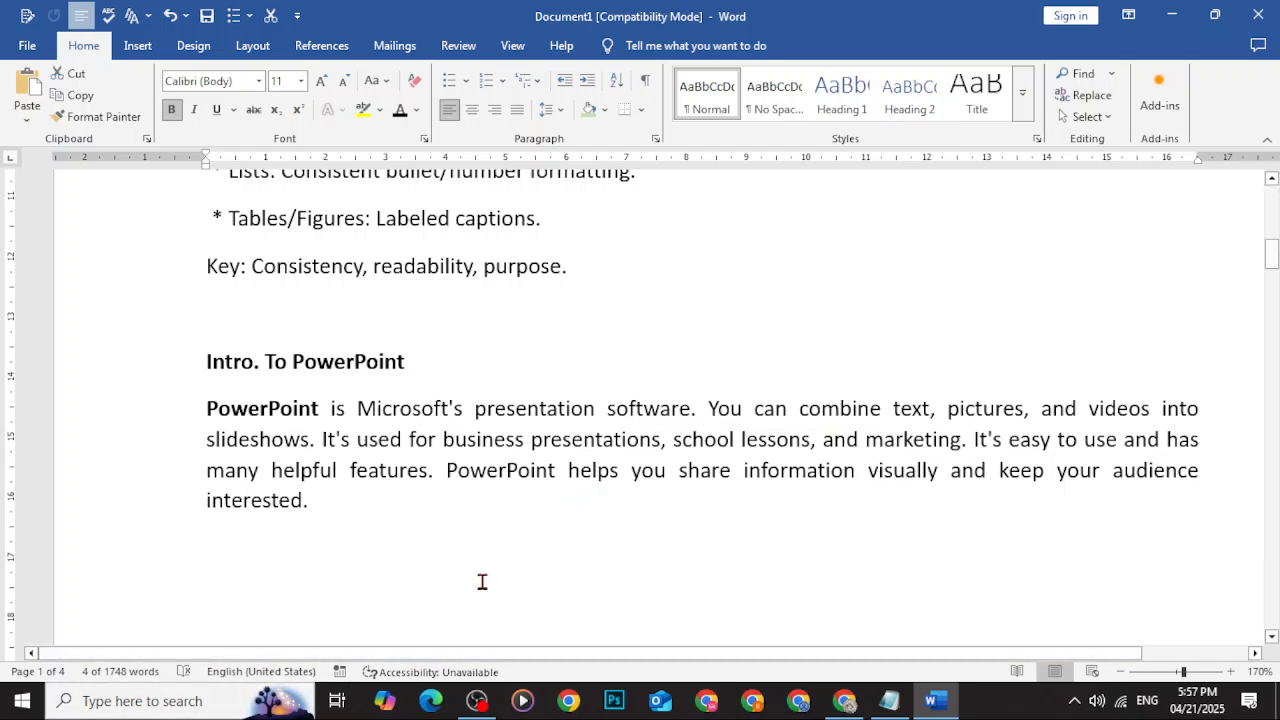
Search Windows for "power" to locate the PowerPoint app, and dismiss the search without launching it
{"action": "left_click", "coordinate": [139, 702]}
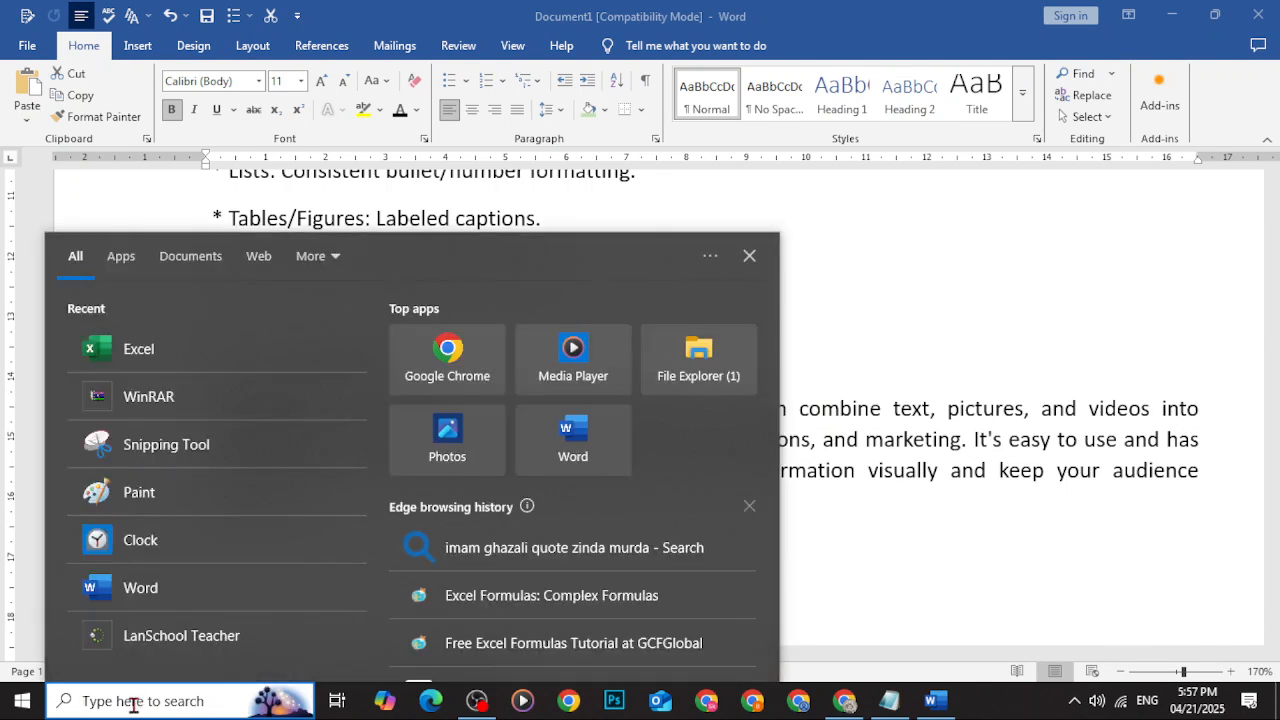
{"action": "type", "text": "power"}
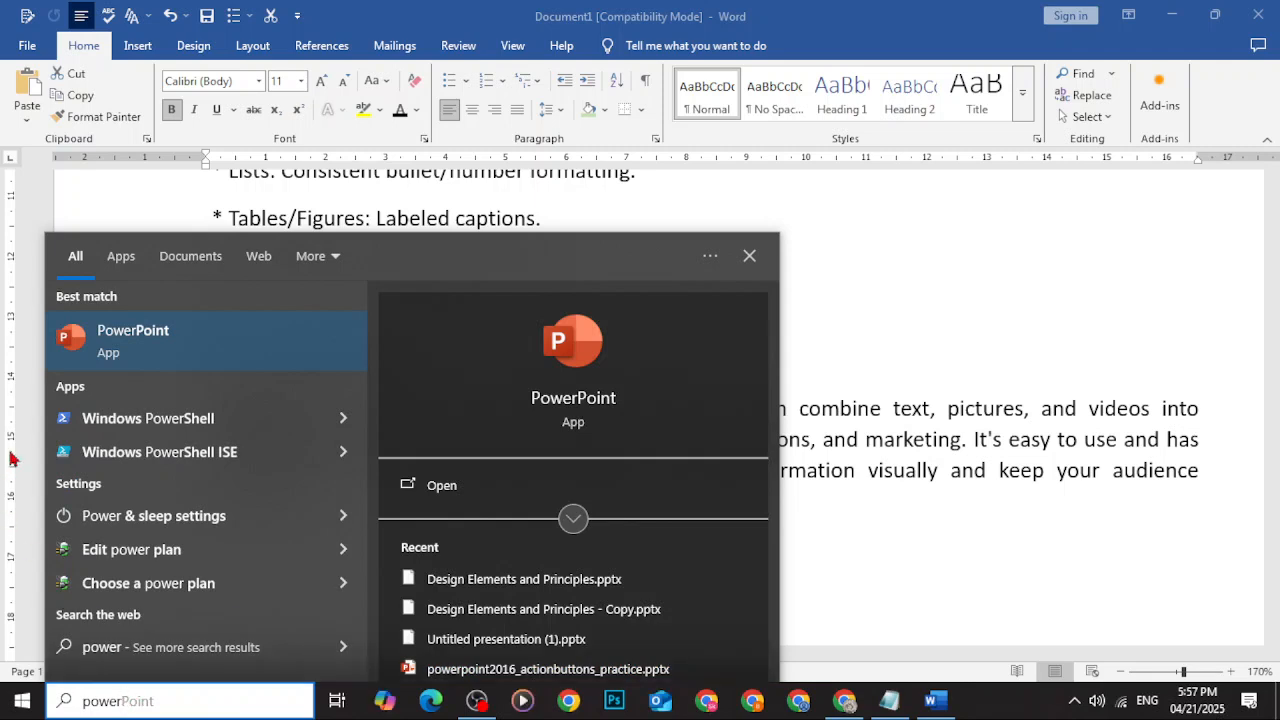
{"action": "key", "text": "Escape"}
Launch PowerPoint from the Windows Run dialog with the command "powerpnt", and close it from its start screen
{"action": "key", "text": "super+r"}
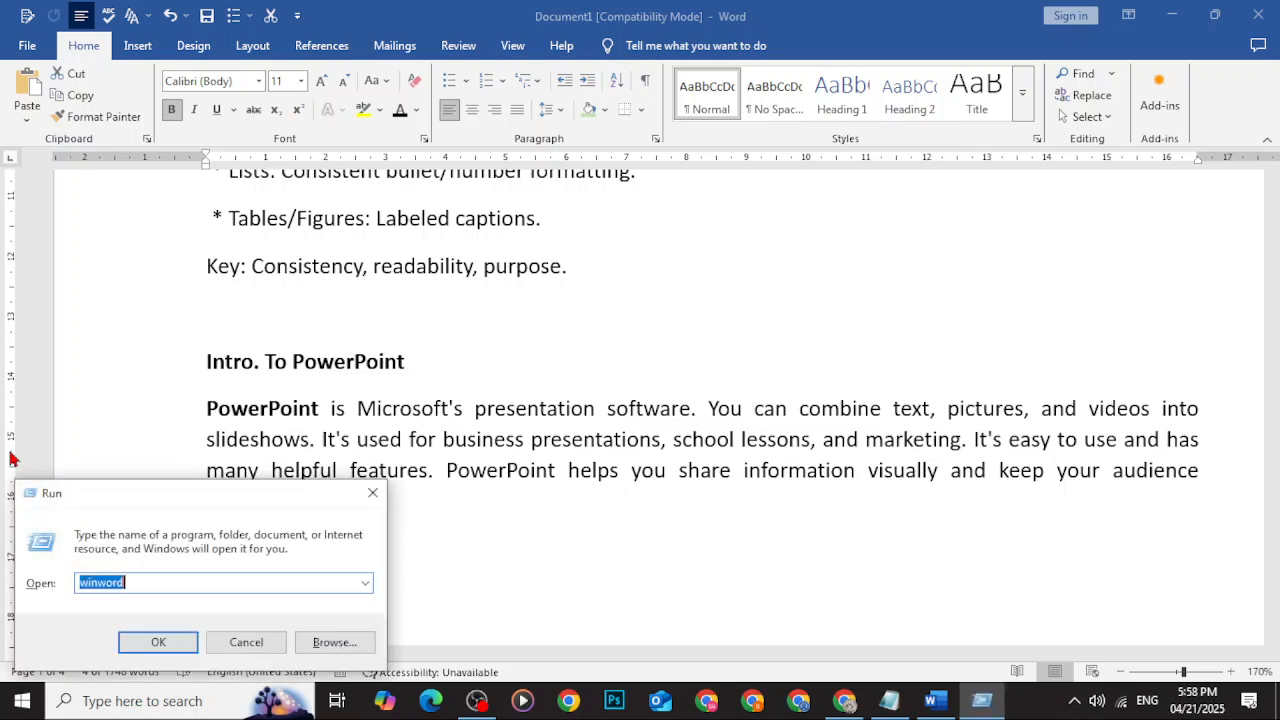
{"action": "type", "text": "powerpnt"}
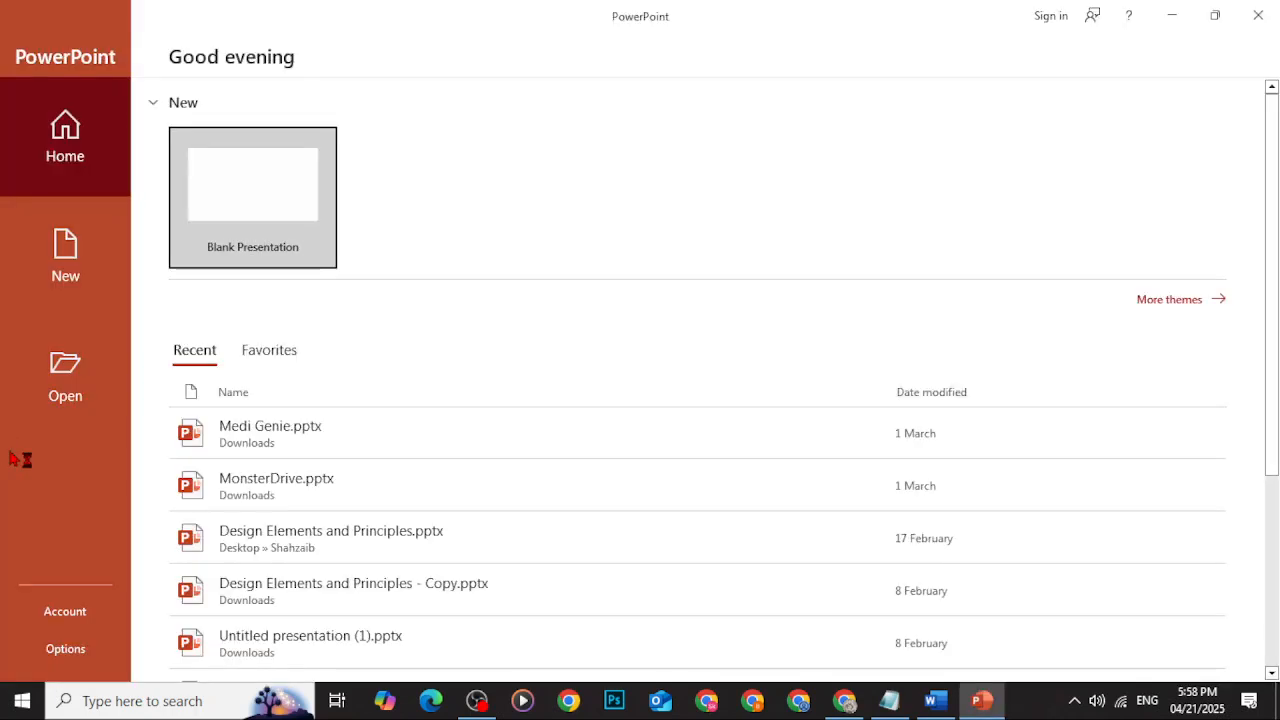
{"action": "left_click", "coordinate": [1266, 14]}
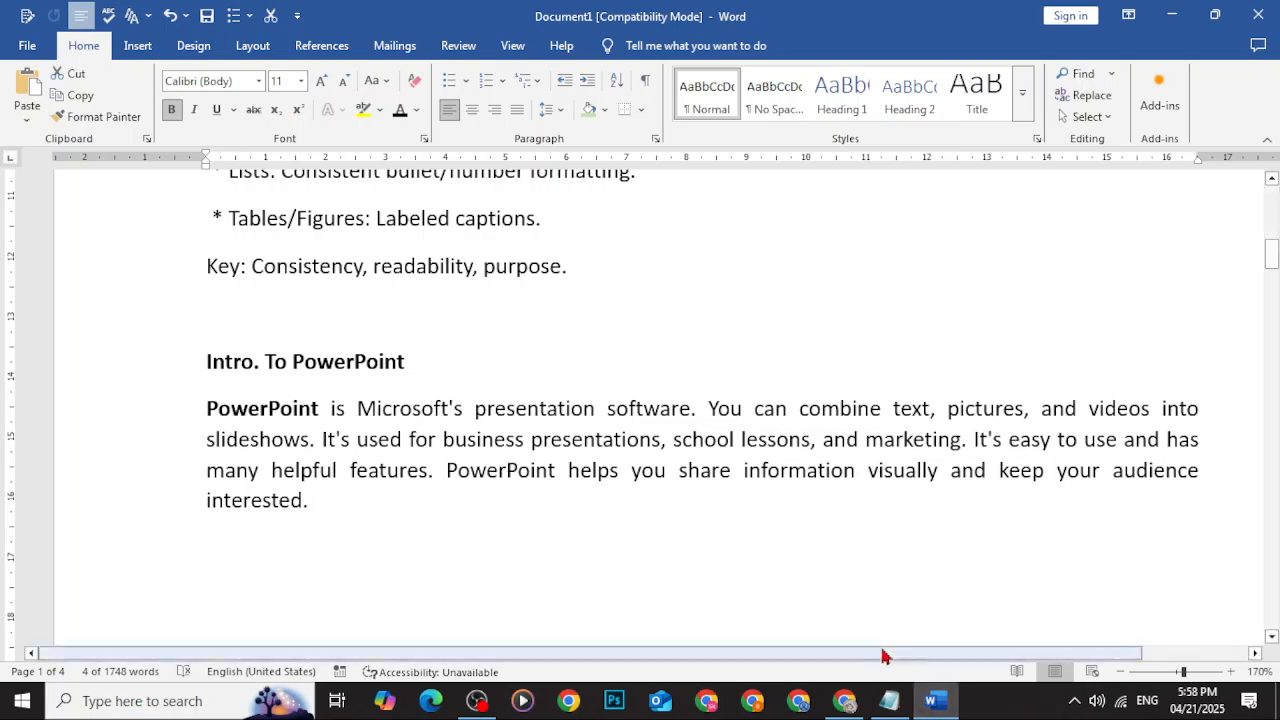
Add a new line reading "#powerpnt" below the "Key: Consistency, readability, purpose." line in the Word document
{"action": "left_click", "coordinate": [845, 700]}
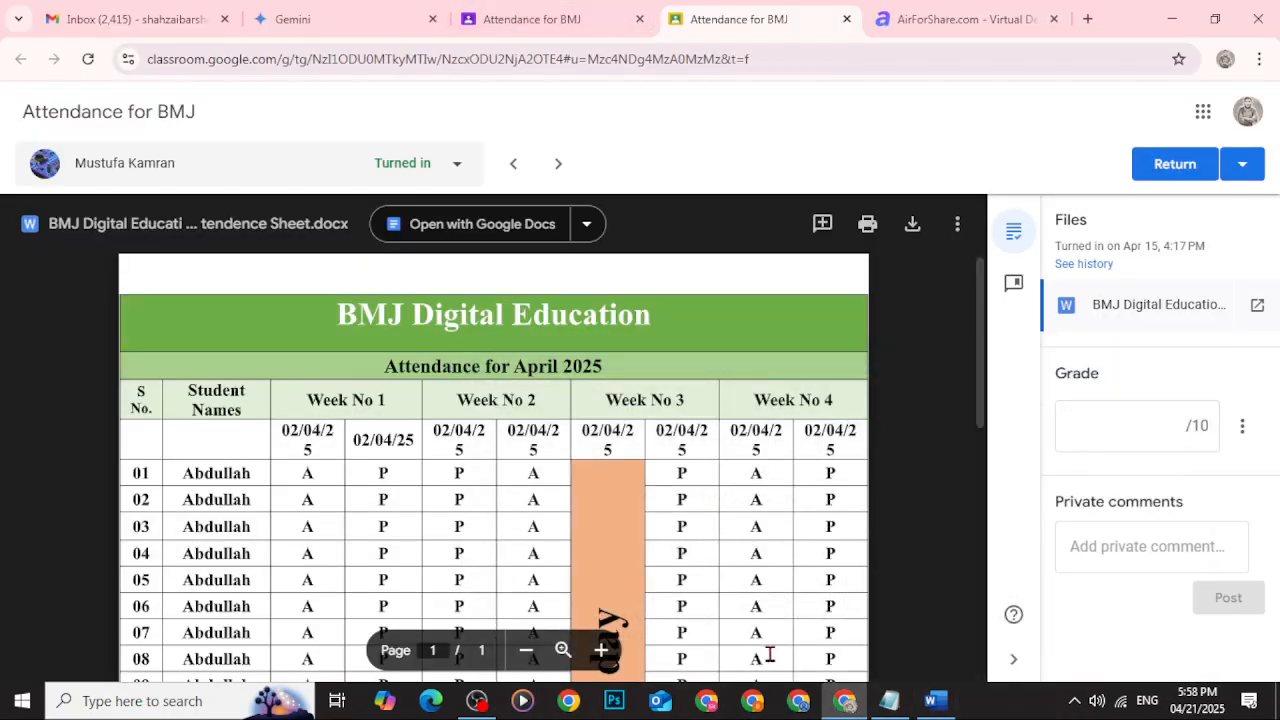
{"action": "left_click", "coordinate": [932, 700]}
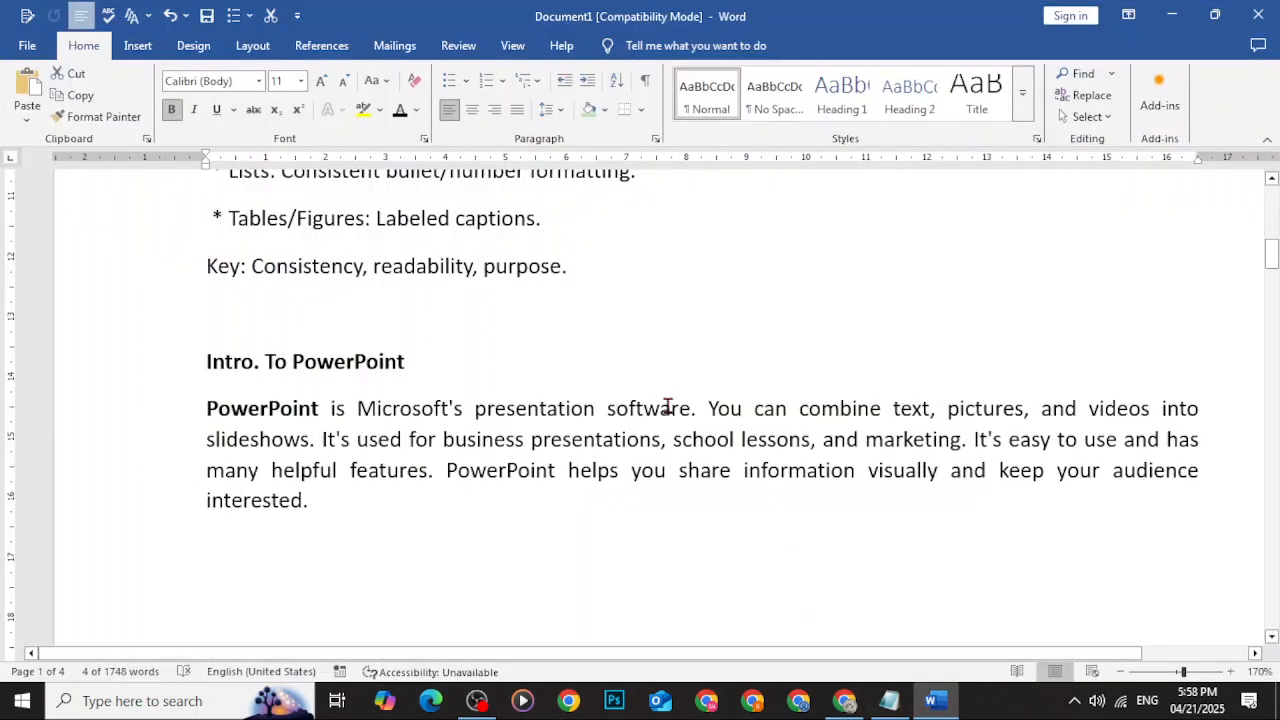
{"action": "left_click", "coordinate": [601, 287]}
{"action": "key", "text": "Return"}
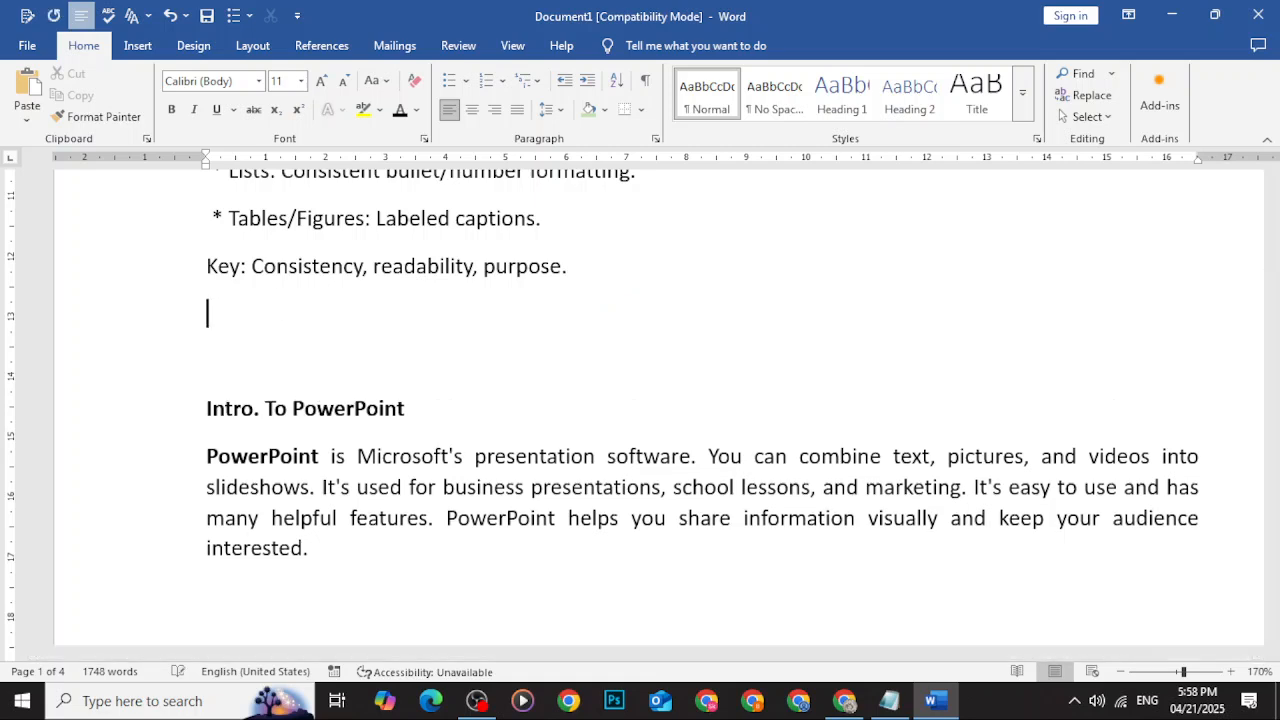
{"action": "type", "text": "#power"}
{"action": "type", "text": "pint"}
{"action": "key", "text": "BackSpace"}
{"action": "key", "text": "BackSpace"}
{"action": "type", "text": "nt"}
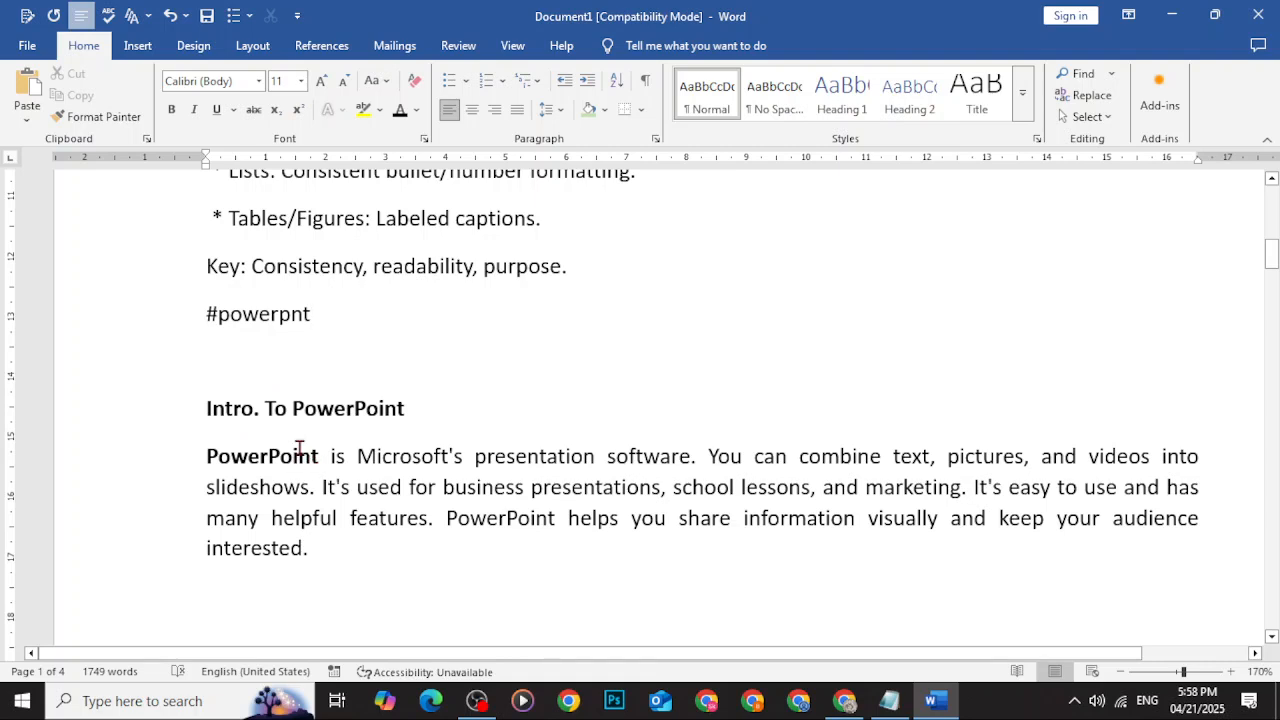
Format the "Intro. To PowerPoint" heading with a dark orange-brown text color and light orange paragraph shading
{"action": "double_click", "coordinate": [348, 408]}
{"action": "left_click", "coordinate": [194, 396]}
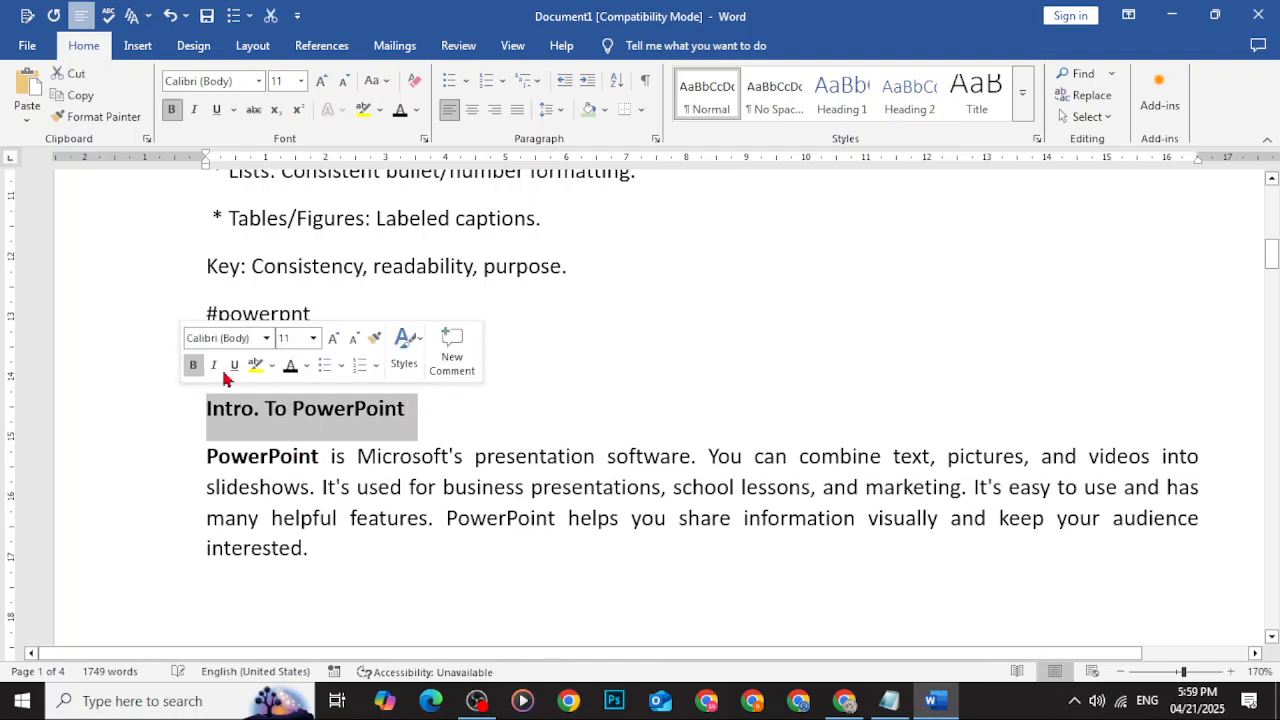
{"action": "left_click", "coordinate": [590, 109]}
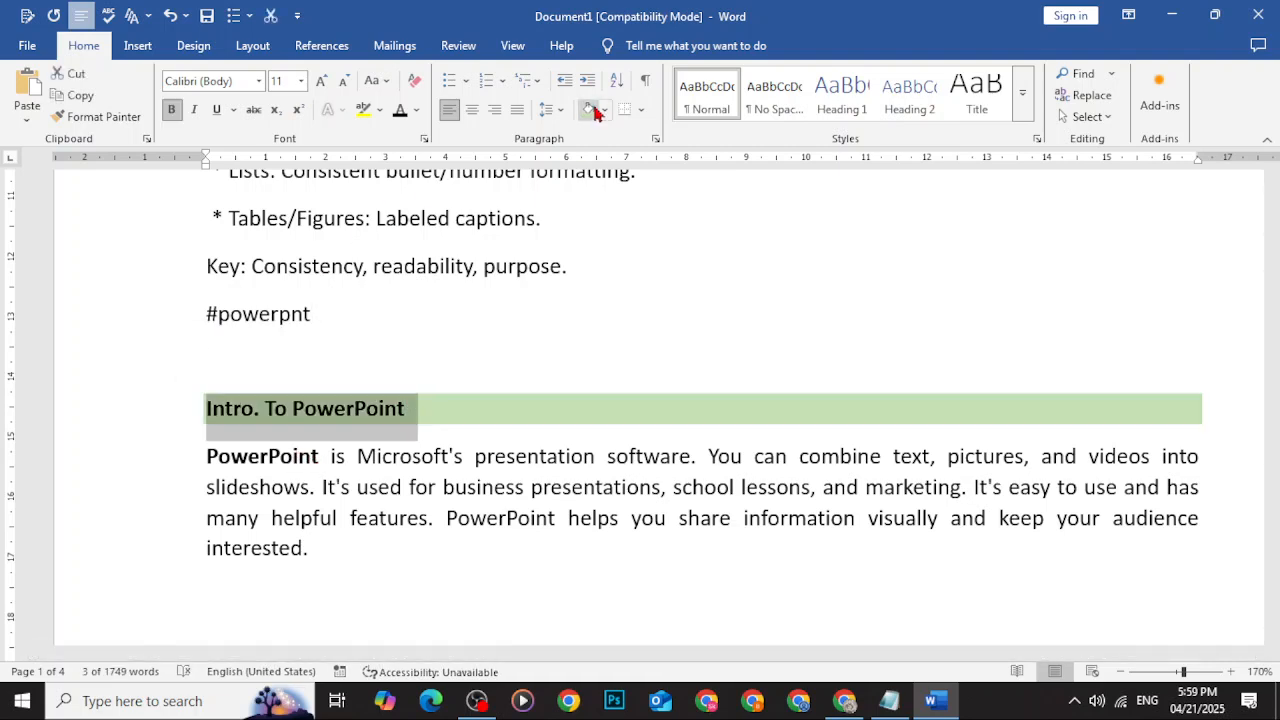
{"action": "left_click", "coordinate": [416, 110]}
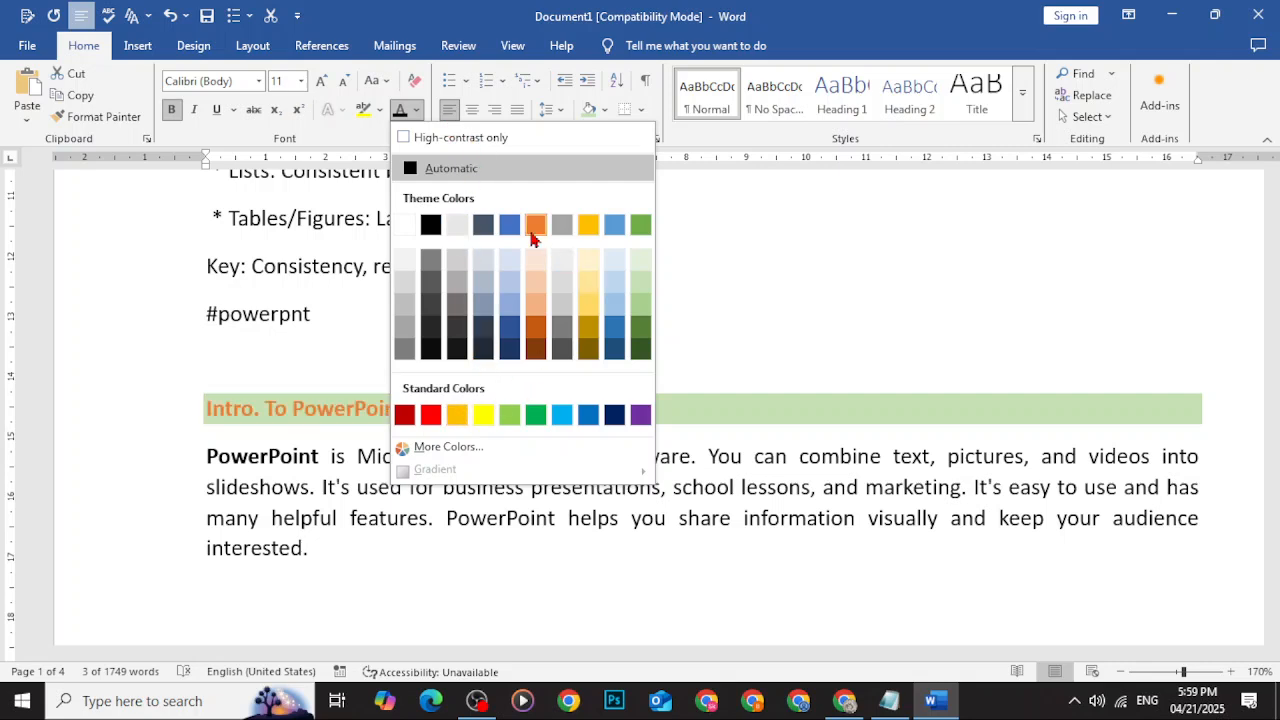
{"action": "left_click", "coordinate": [540, 347]}
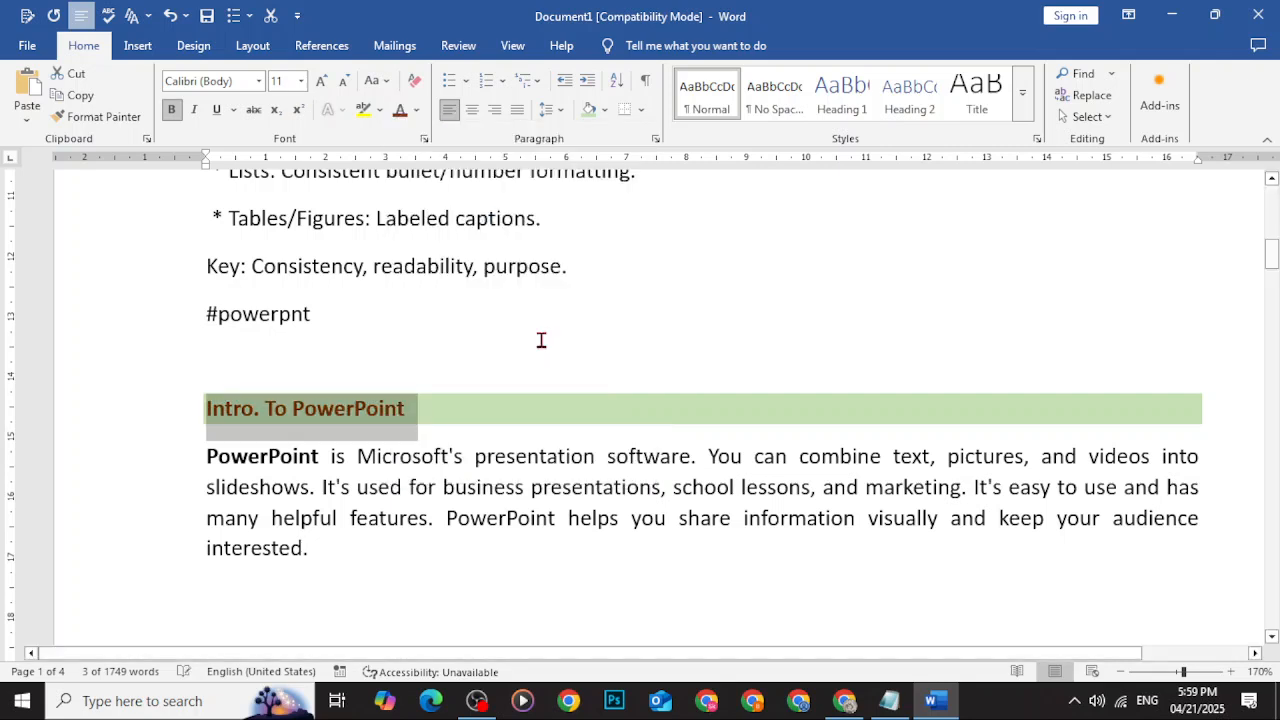
{"action": "left_click", "coordinate": [604, 110]}
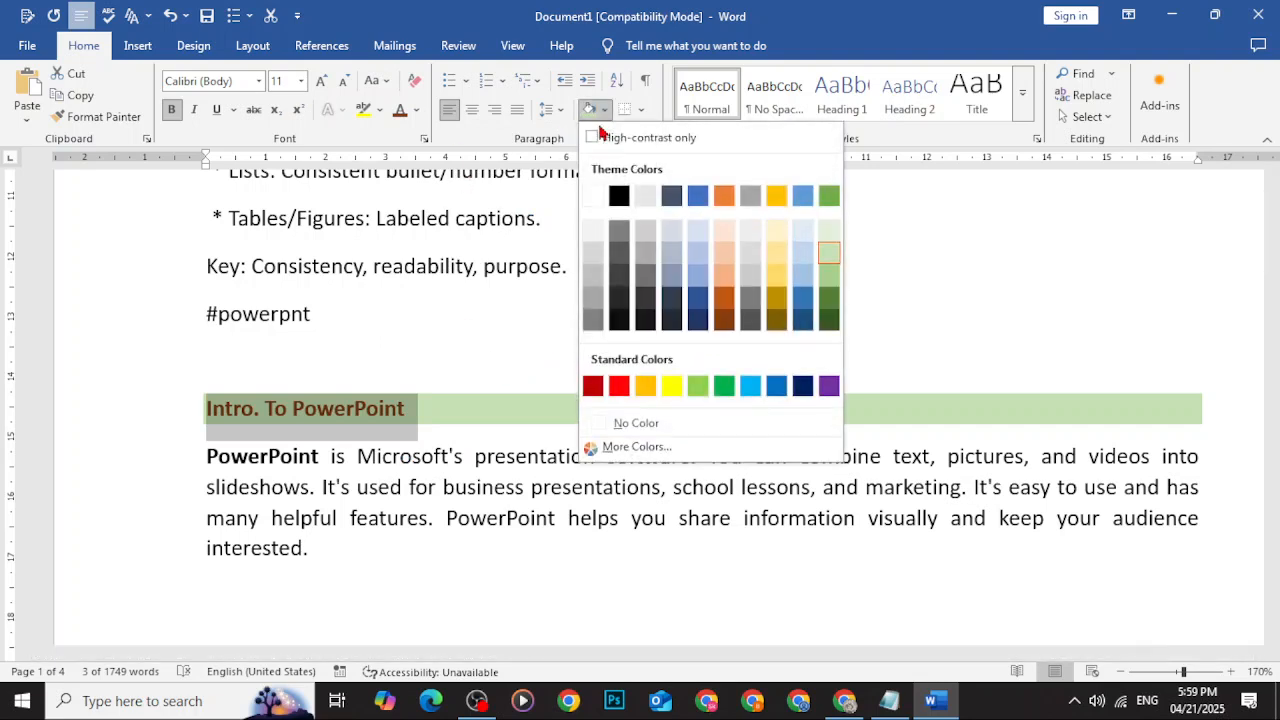
{"action": "left_click", "coordinate": [727, 262]}
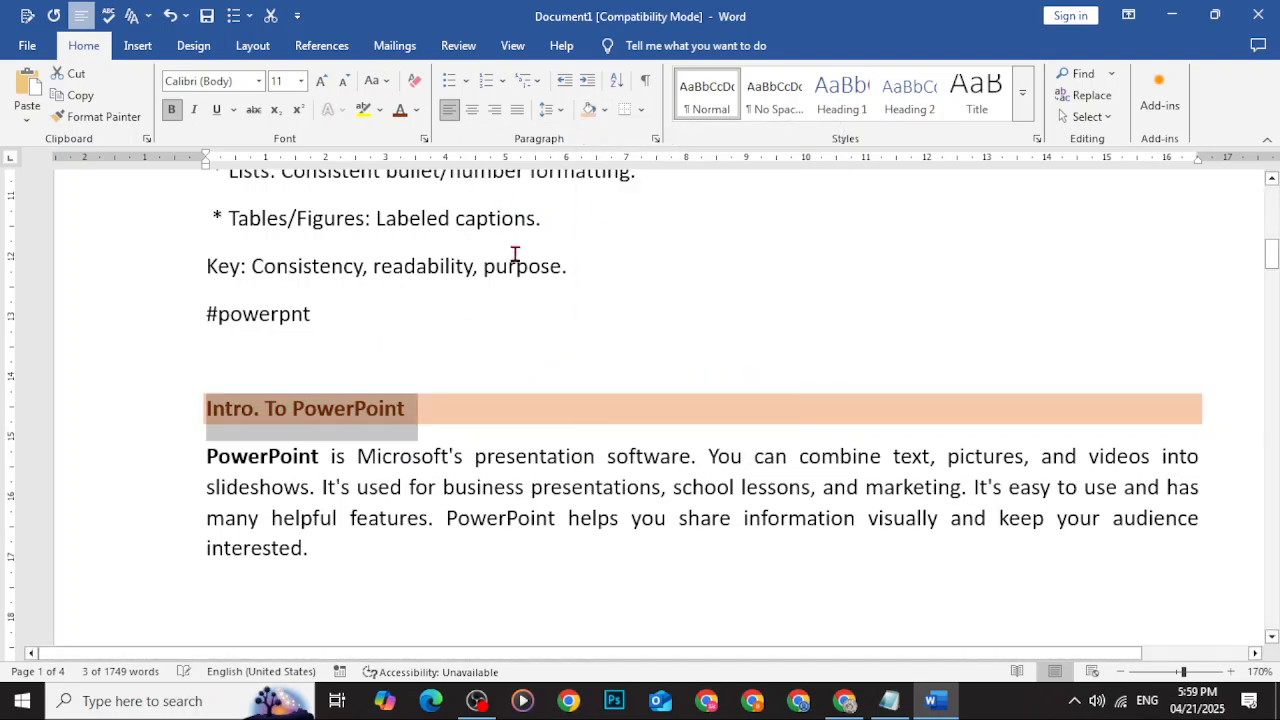
{"action": "left_click", "coordinate": [503, 385]}
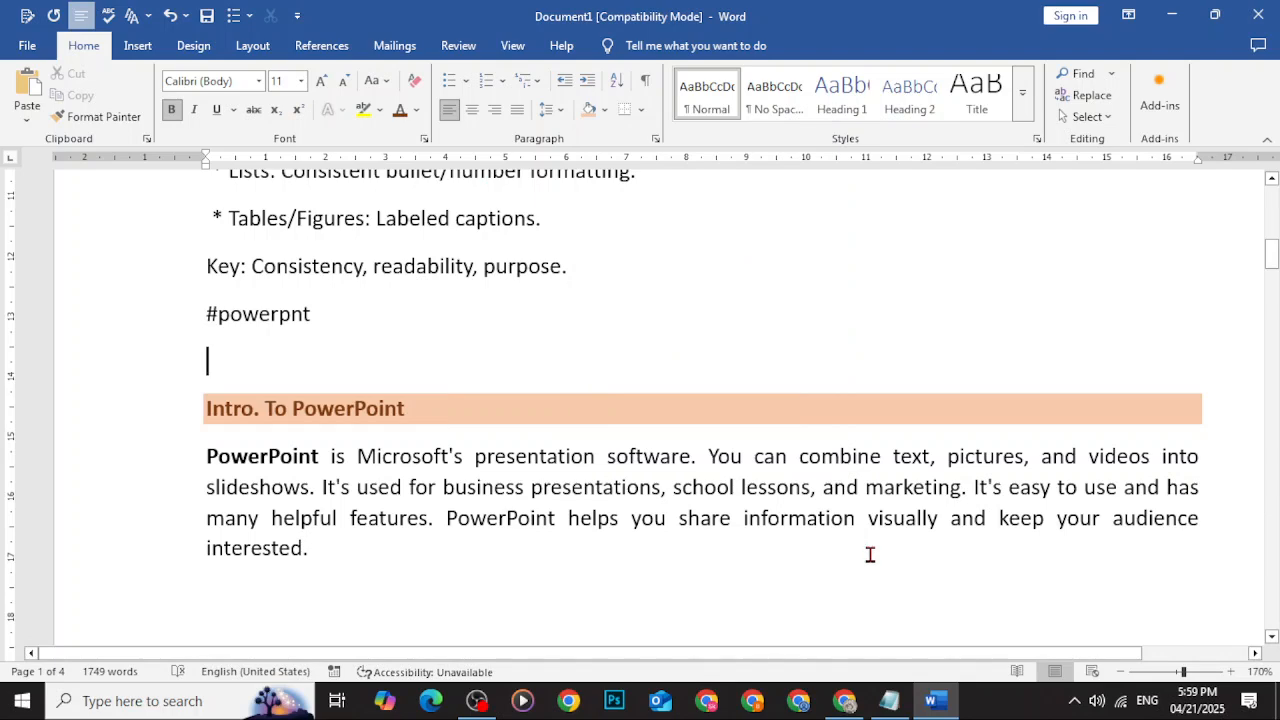
Highlight the opening words "PowerPoint is Microsoft's presentation software" in the paragraph below the "Intro. To PowerPoint" heading
{"action": "scroll", "coordinate": [850, 592], "scroll_direction": "down", "scroll_amount": 2}
{"action": "scroll", "coordinate": [236, 384], "scroll_direction": "up", "scroll_amount": 1}
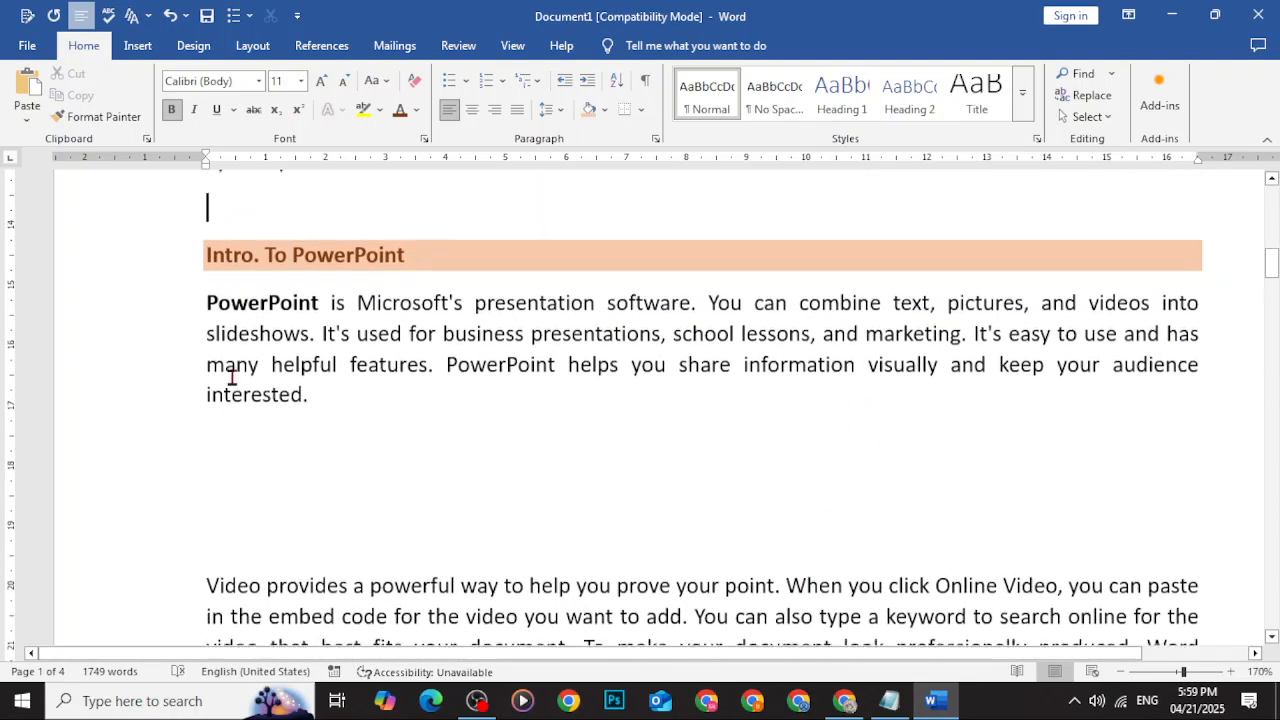
{"action": "left_click_drag", "start_coordinate": [212, 305], "coordinate": [655, 308]}
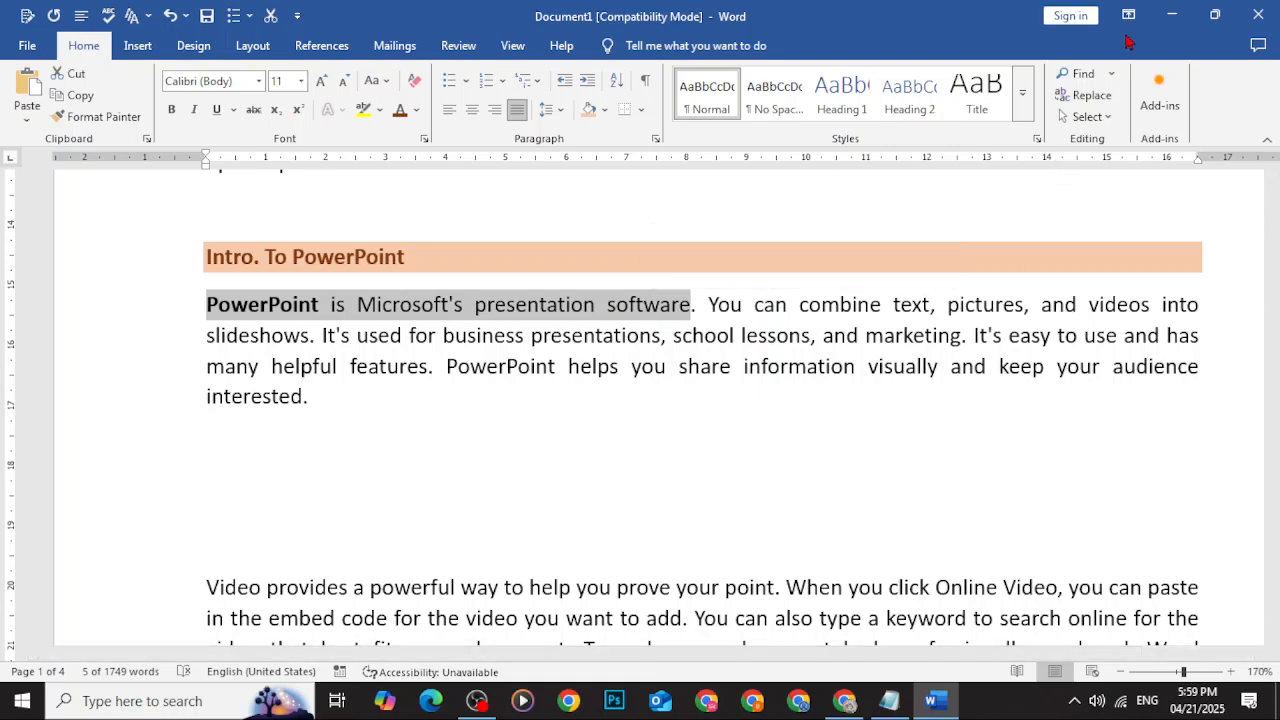
Minimize the Word and browser windows to reach the desktop, and open the folder bearing the instructor's first name
{"action": "left_click", "coordinate": [1172, 15]}
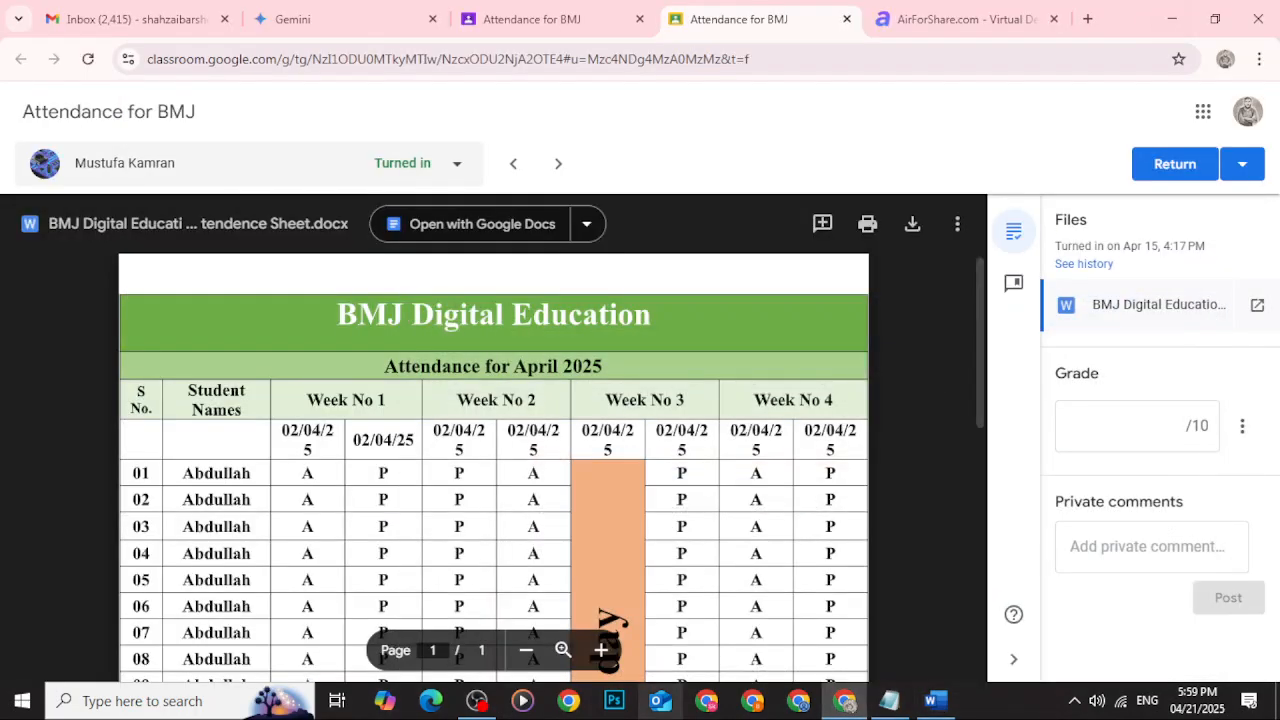
{"action": "left_click", "coordinate": [1172, 18]}
{"action": "left_click", "coordinate": [1090, 79]}
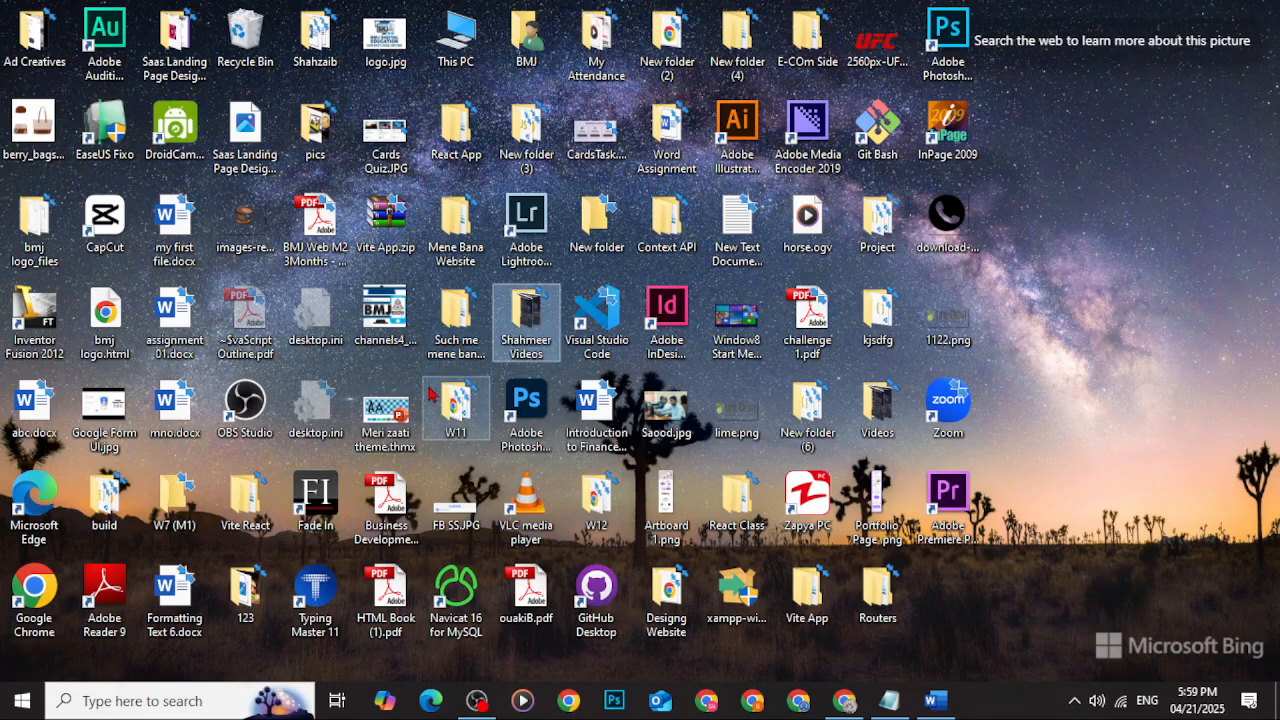
{"action": "key", "text": "s"}
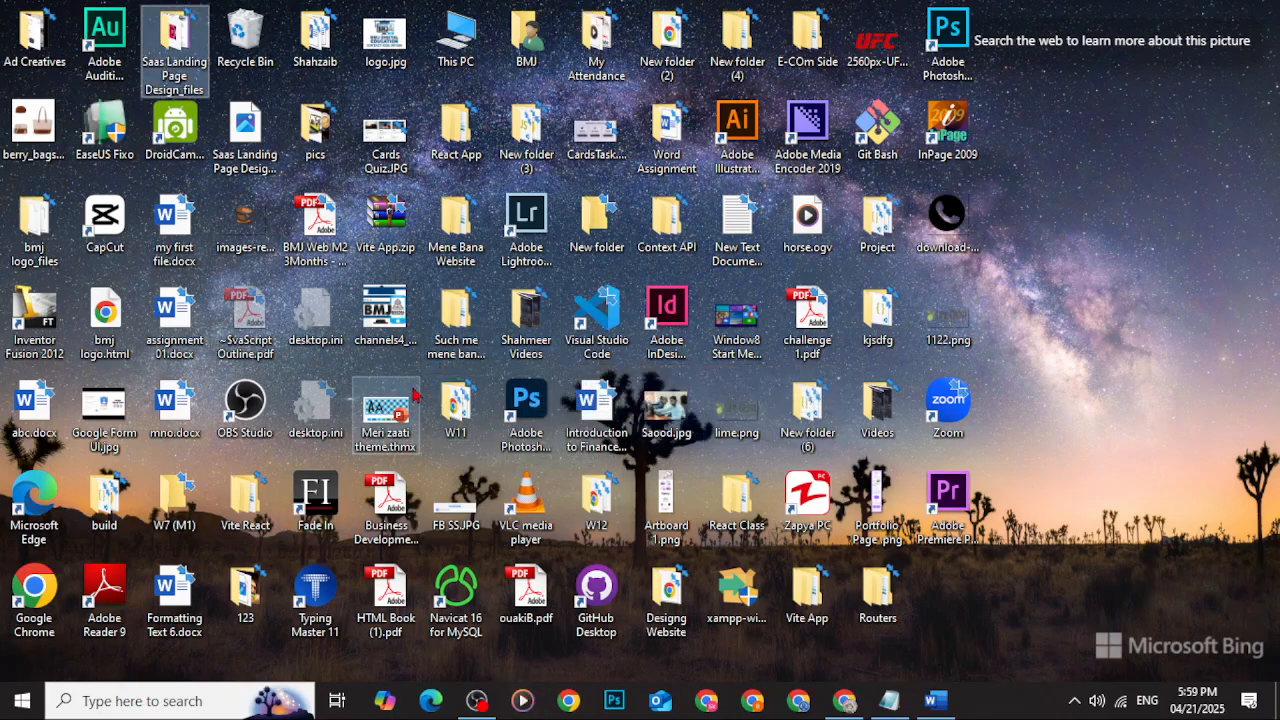
{"action": "key", "text": "s"}
{"action": "key", "text": "s"}
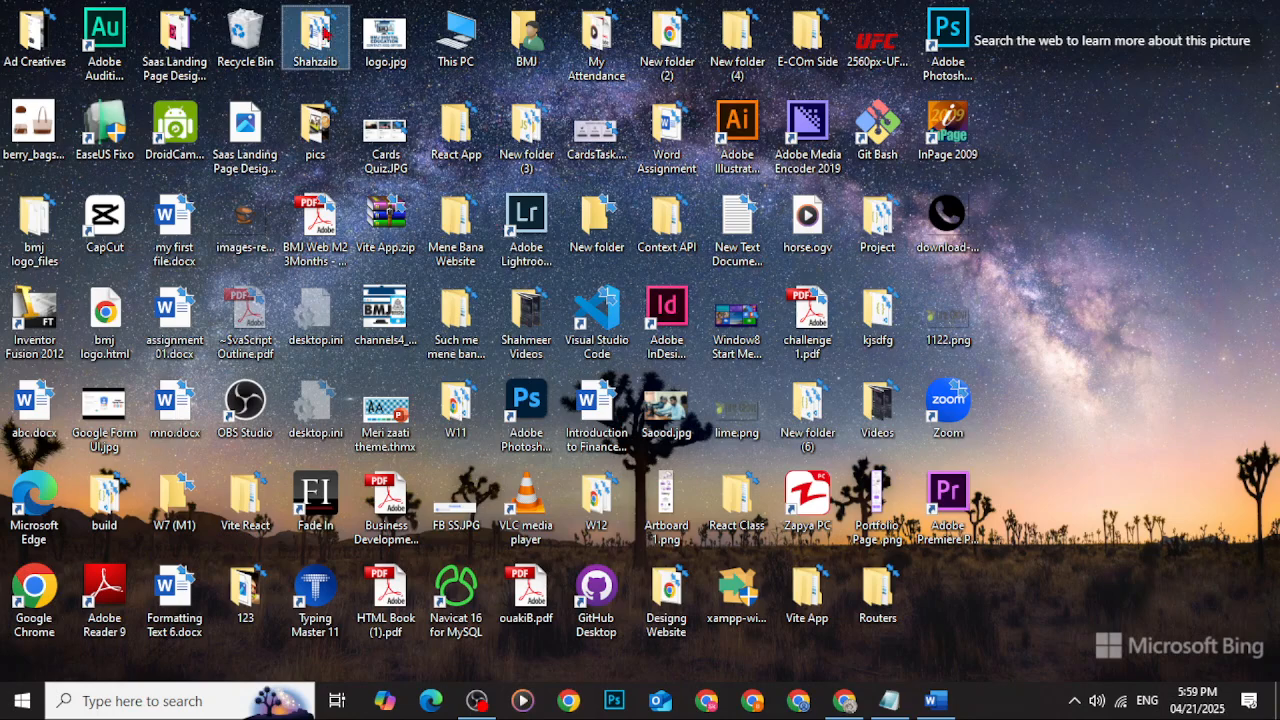
{"action": "double_click", "coordinate": [318, 134]}
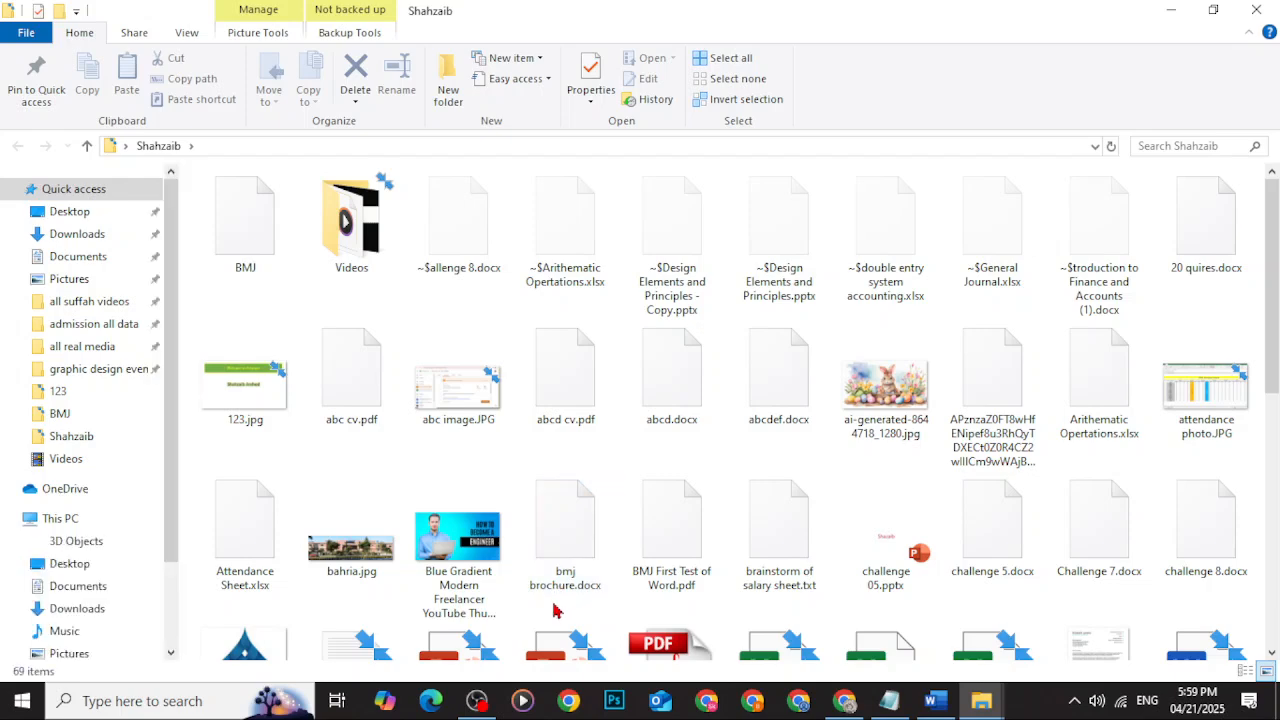
Look through the folder's files and open the presentation "Design Elements and Principles - Copy.pptx" in PowerPoint
{"action": "scroll", "coordinate": [395, 441], "scroll_direction": "down", "scroll_amount": 2}
{"action": "scroll", "coordinate": [395, 441], "scroll_direction": "up", "scroll_amount": 2}
{"action": "scroll", "coordinate": [403, 454], "scroll_direction": "down", "scroll_amount": 3}
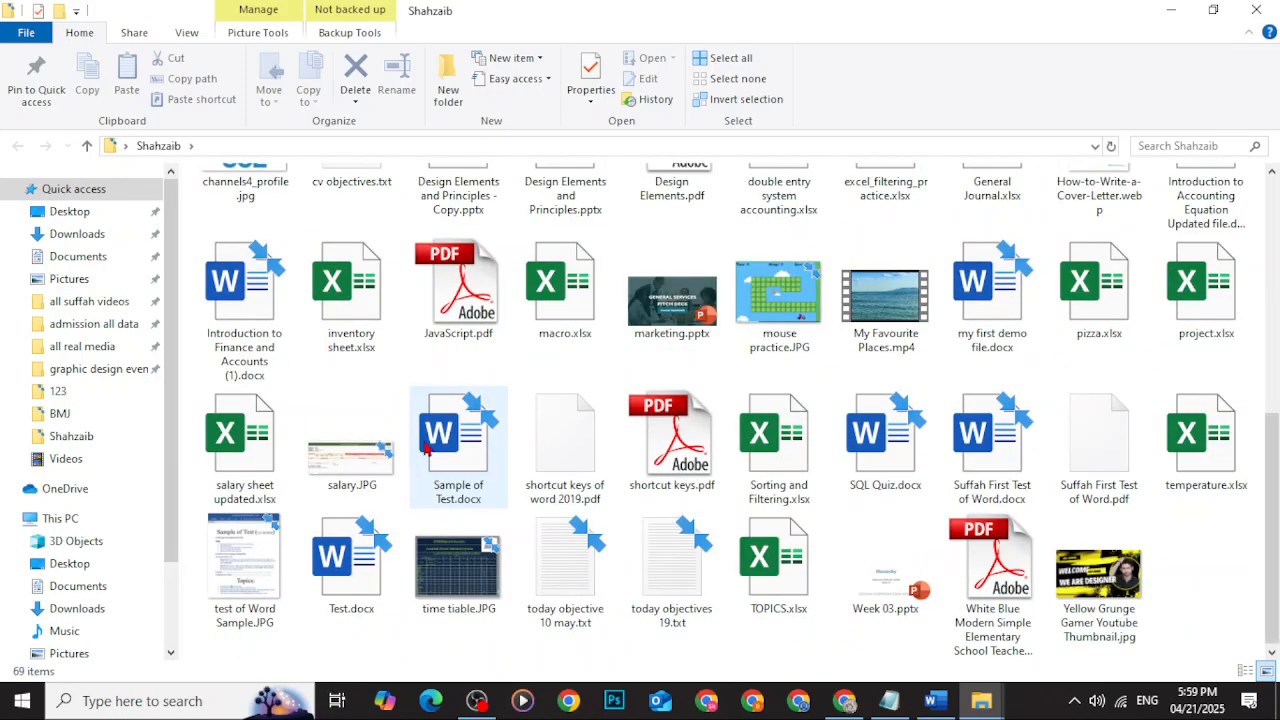
{"action": "scroll", "coordinate": [506, 440], "scroll_direction": "up", "scroll_amount": 3}
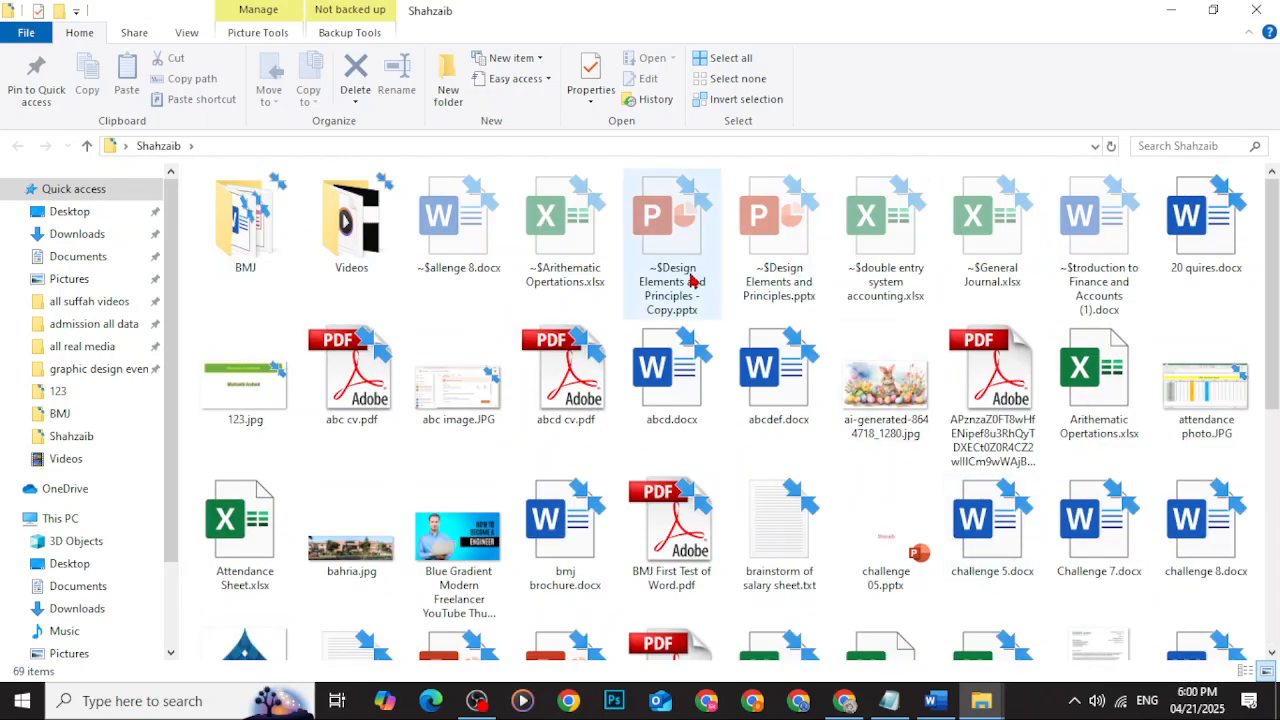
{"action": "scroll", "coordinate": [690, 282], "scroll_direction": "down", "scroll_amount": 5}
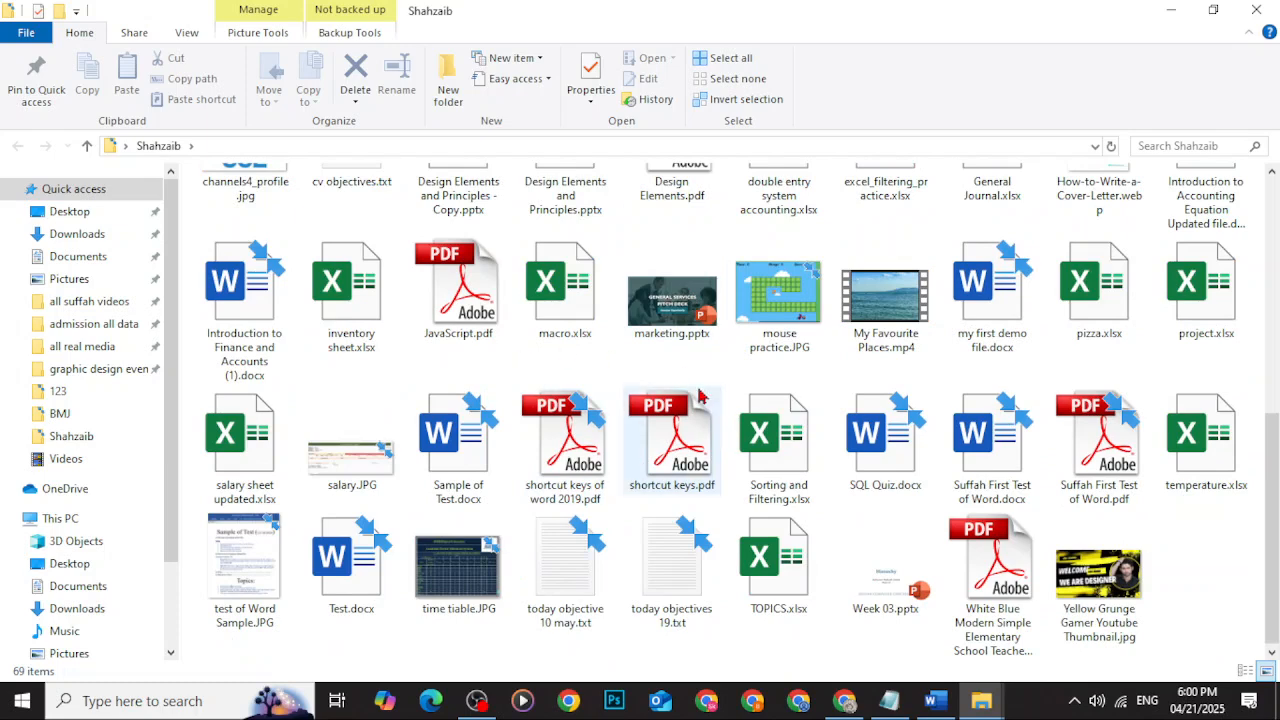
{"action": "scroll", "coordinate": [700, 400], "scroll_direction": "up", "scroll_amount": 5}
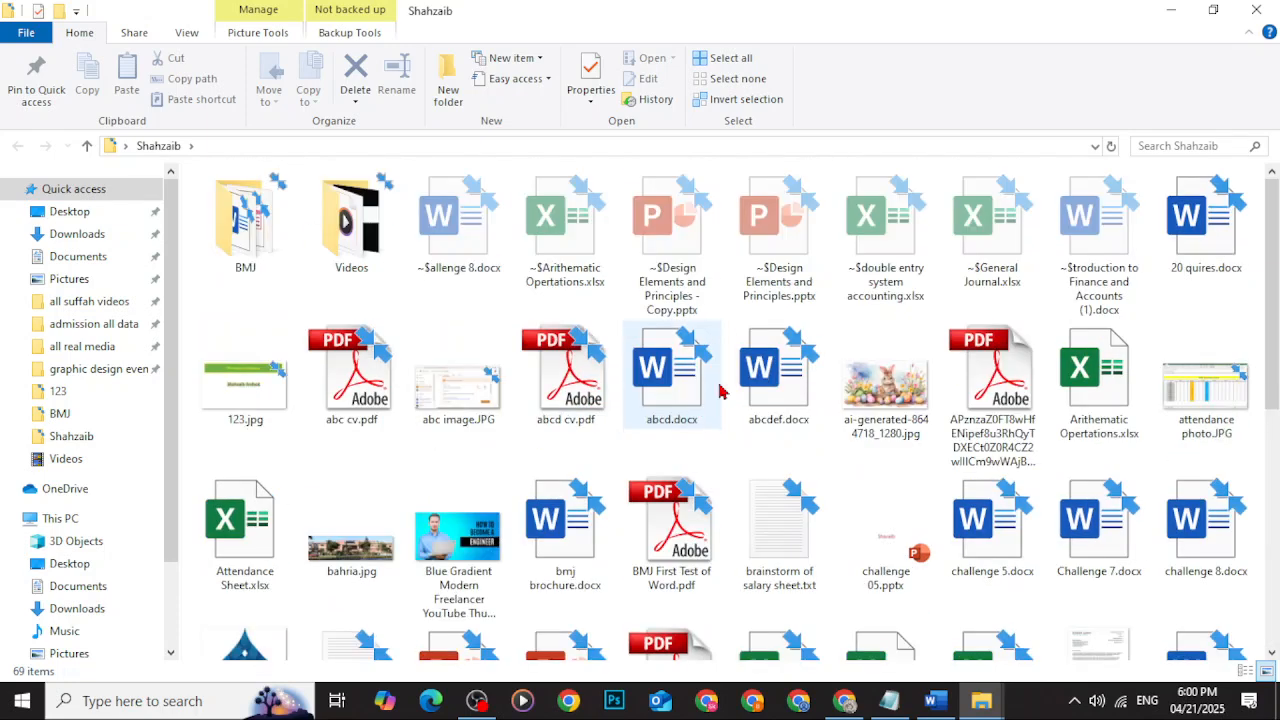
{"action": "left_click", "coordinate": [714, 405]}
{"action": "key", "text": "d"}
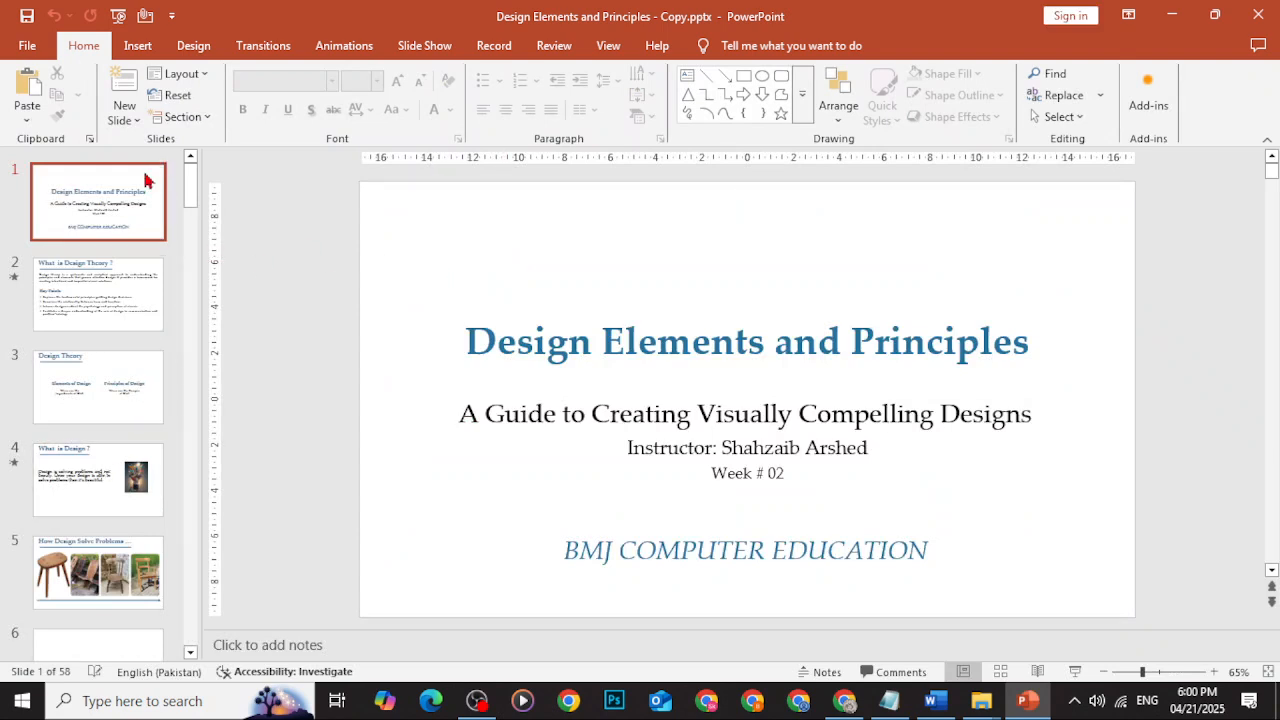
Display slide 2, "What is Design Theory ?", of the Design Elements and Principles presentation
{"action": "left_click", "coordinate": [99, 309]}
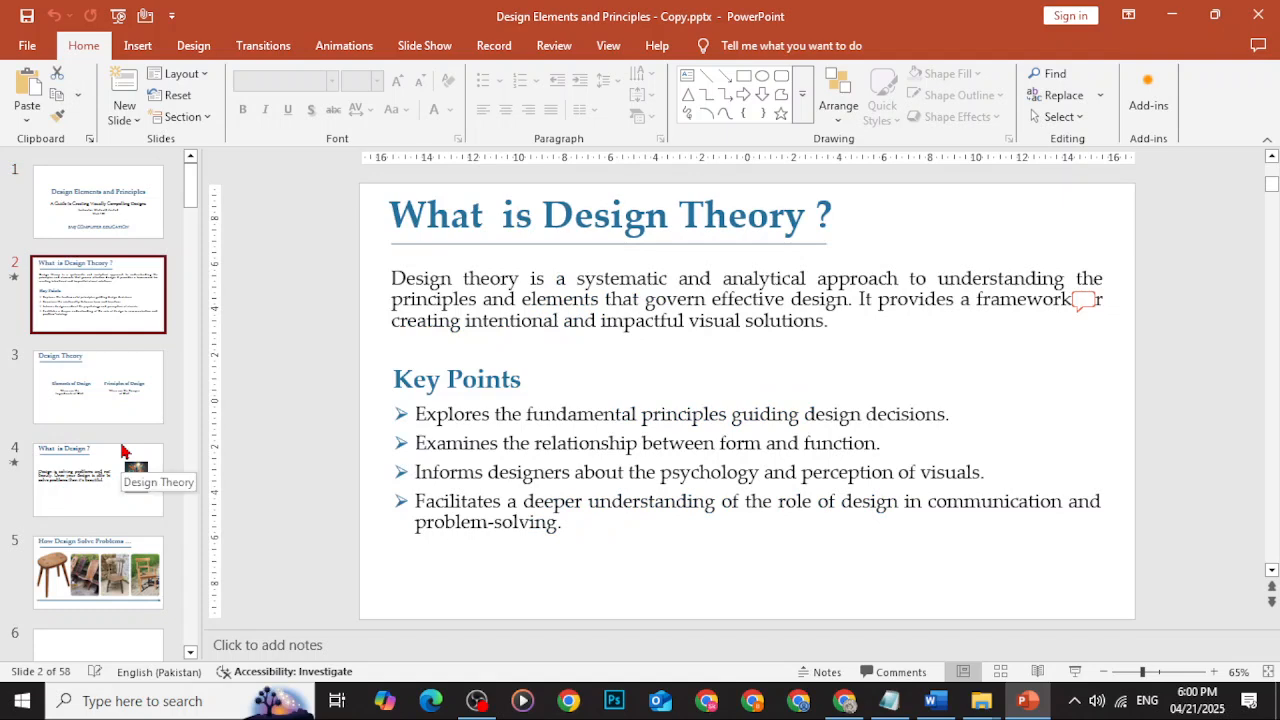